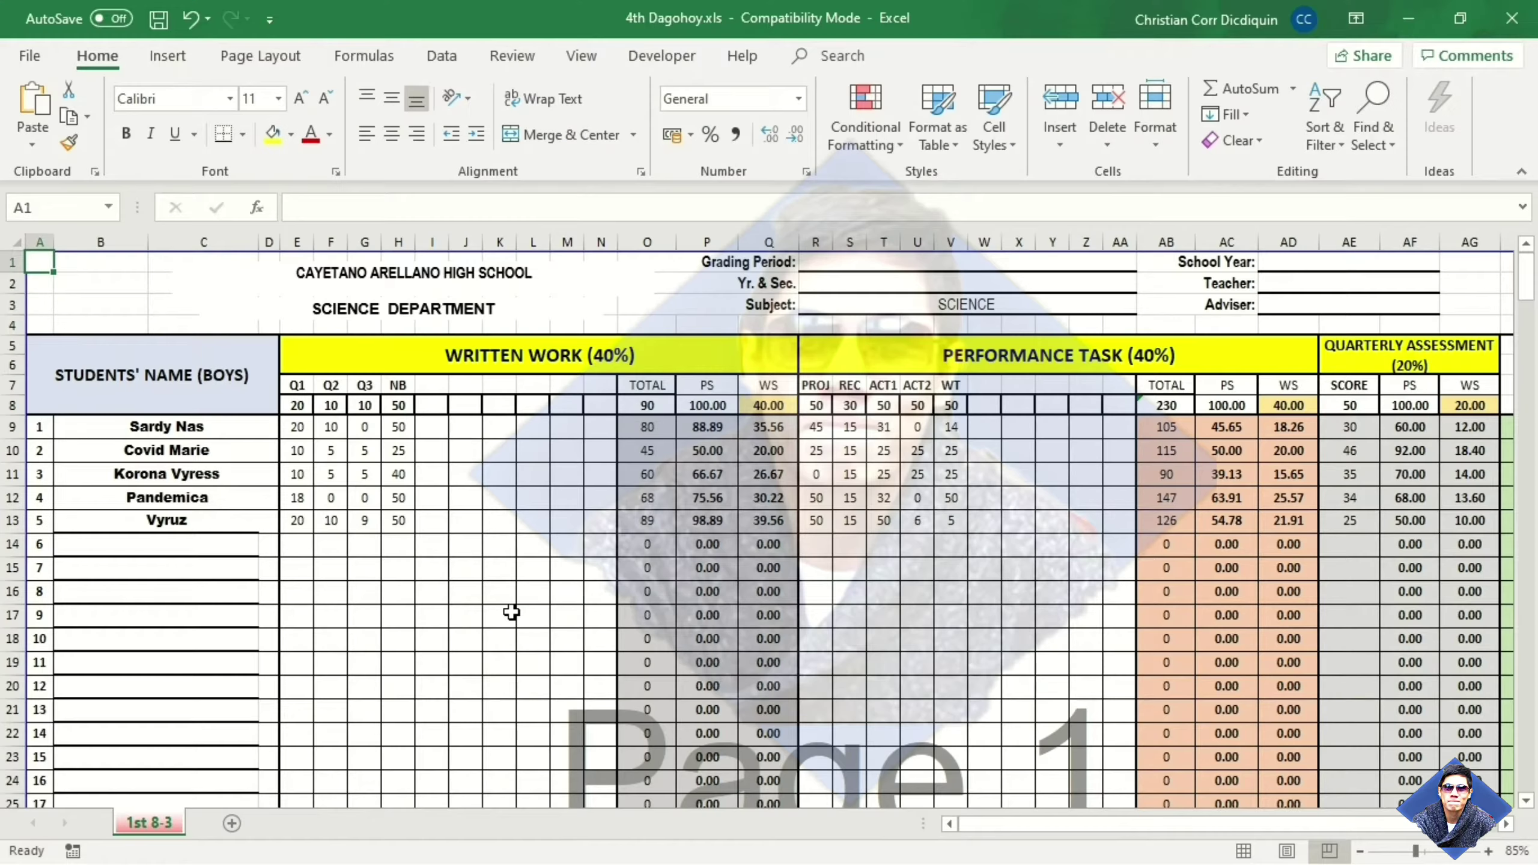
Step: Preview the highlight on G13, F11, H10, R12 and U11, then select the grade table from B9
key(Down)
key(Down)
key(Down)
key(Down)
key(Down)
key(Right)
key(Right)
key(Right)
key(Right)
key(Right)
key(Right)
key(Right)
key(Right)
key(Right)
key(Right)
key(Right)
key(Right)
key(Right)
key(Right)
key(Right)
key(Right)
key(Right)
key(Right)
key(Right)
key(Right)
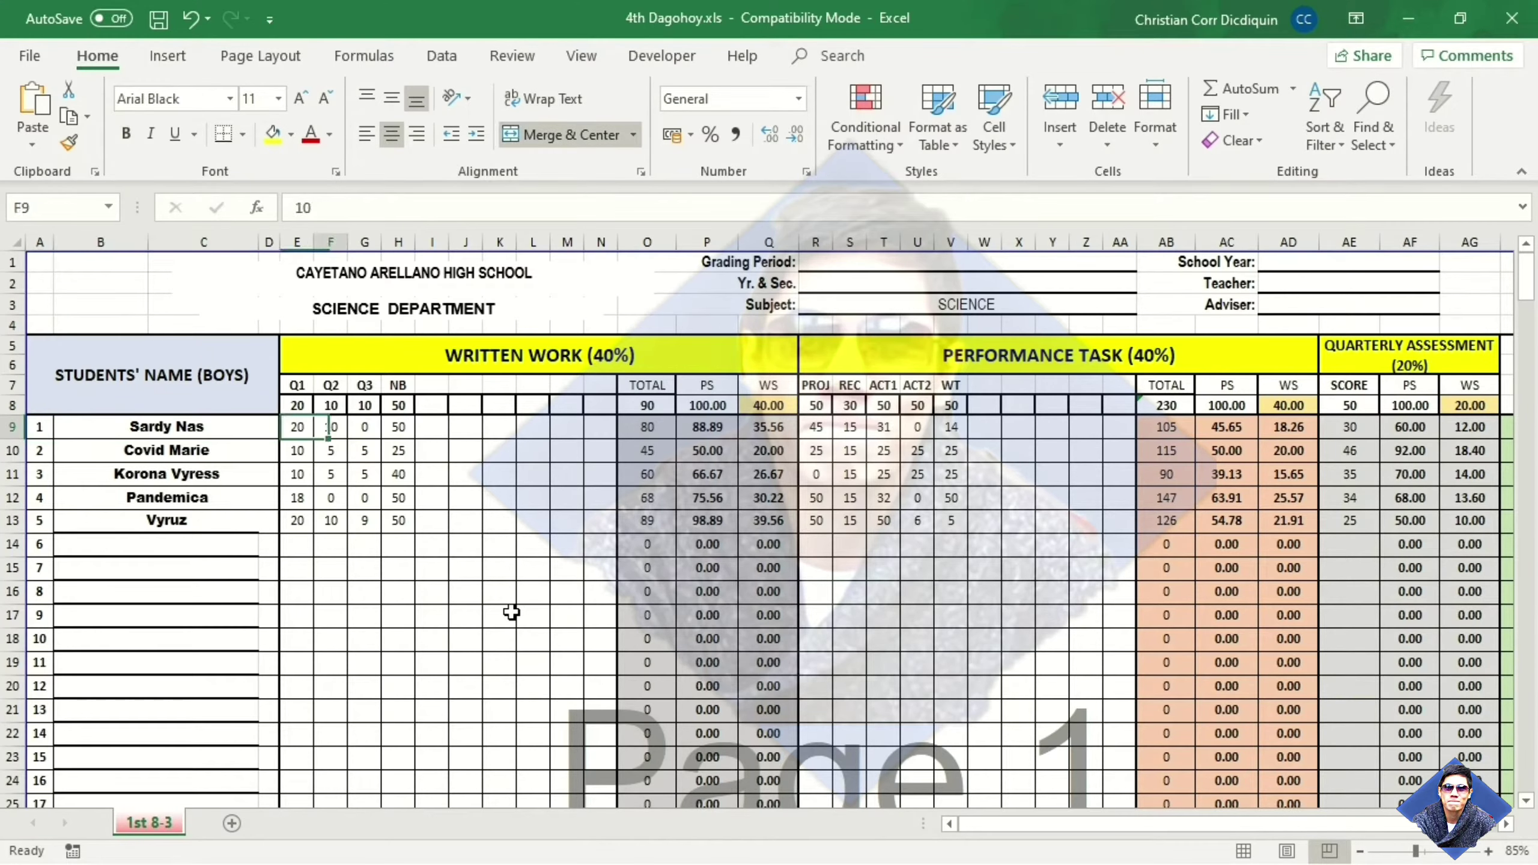
key(Right)
key(Right)
key(Right)
key(Right)
key(Right)
key(Right)
key(Right)
key(Right)
key(Right)
key(Right)
key(Right)
key(Right)
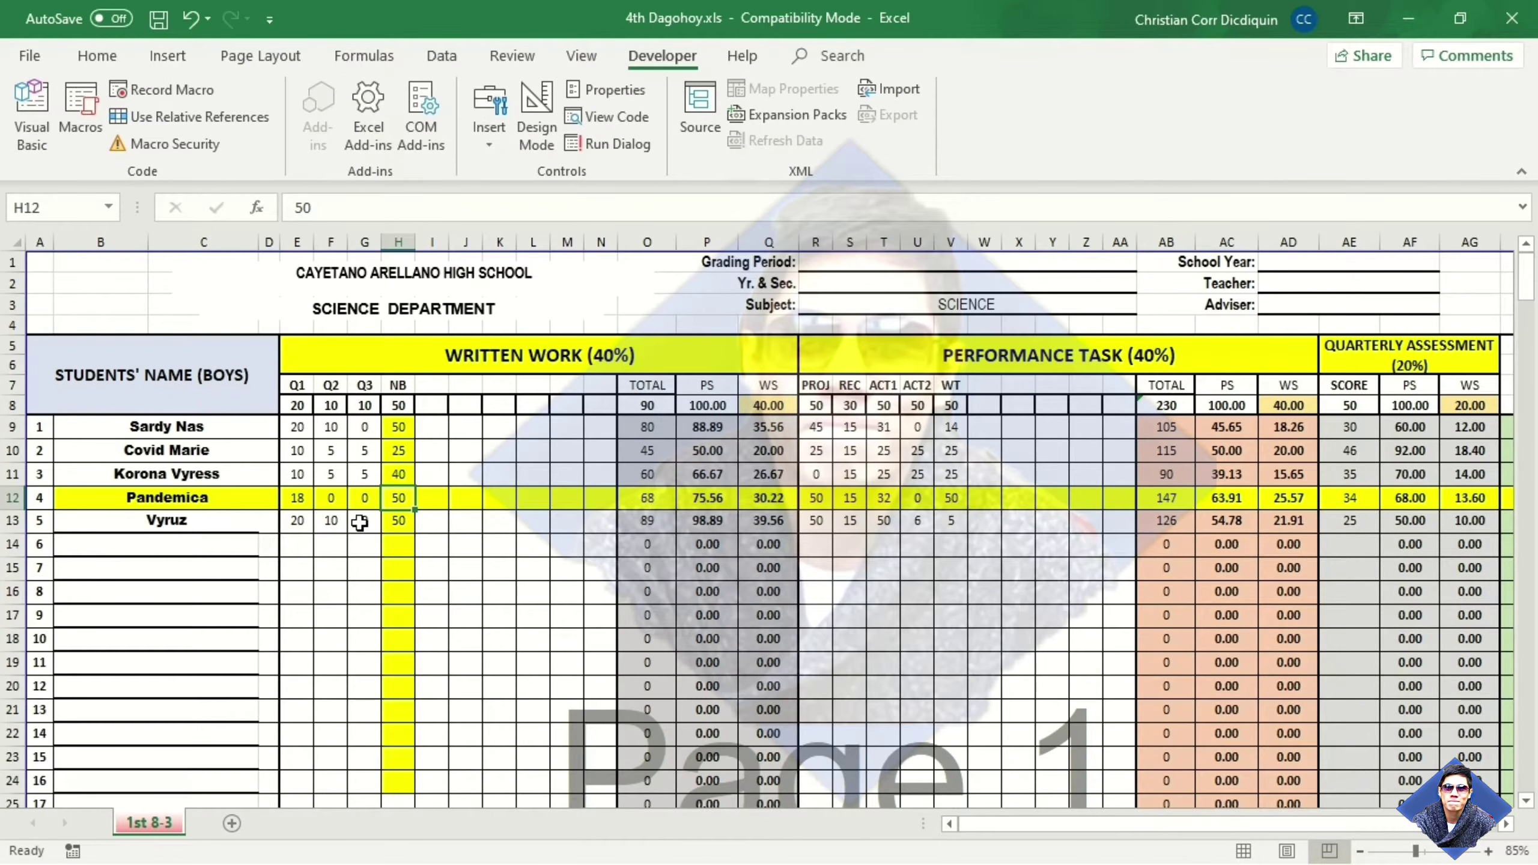
click(360, 522)
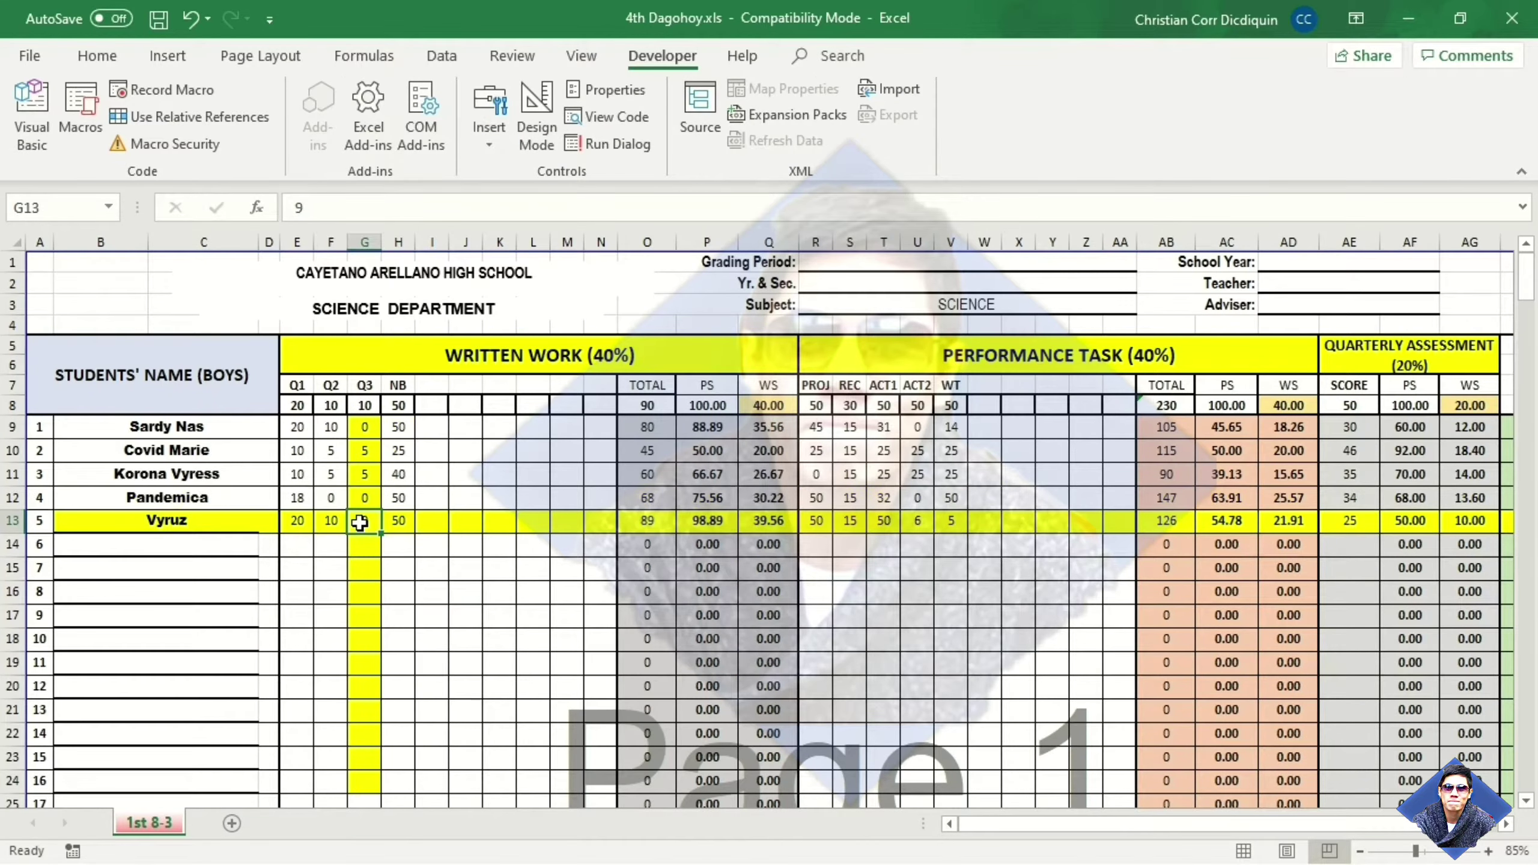
click(318, 477)
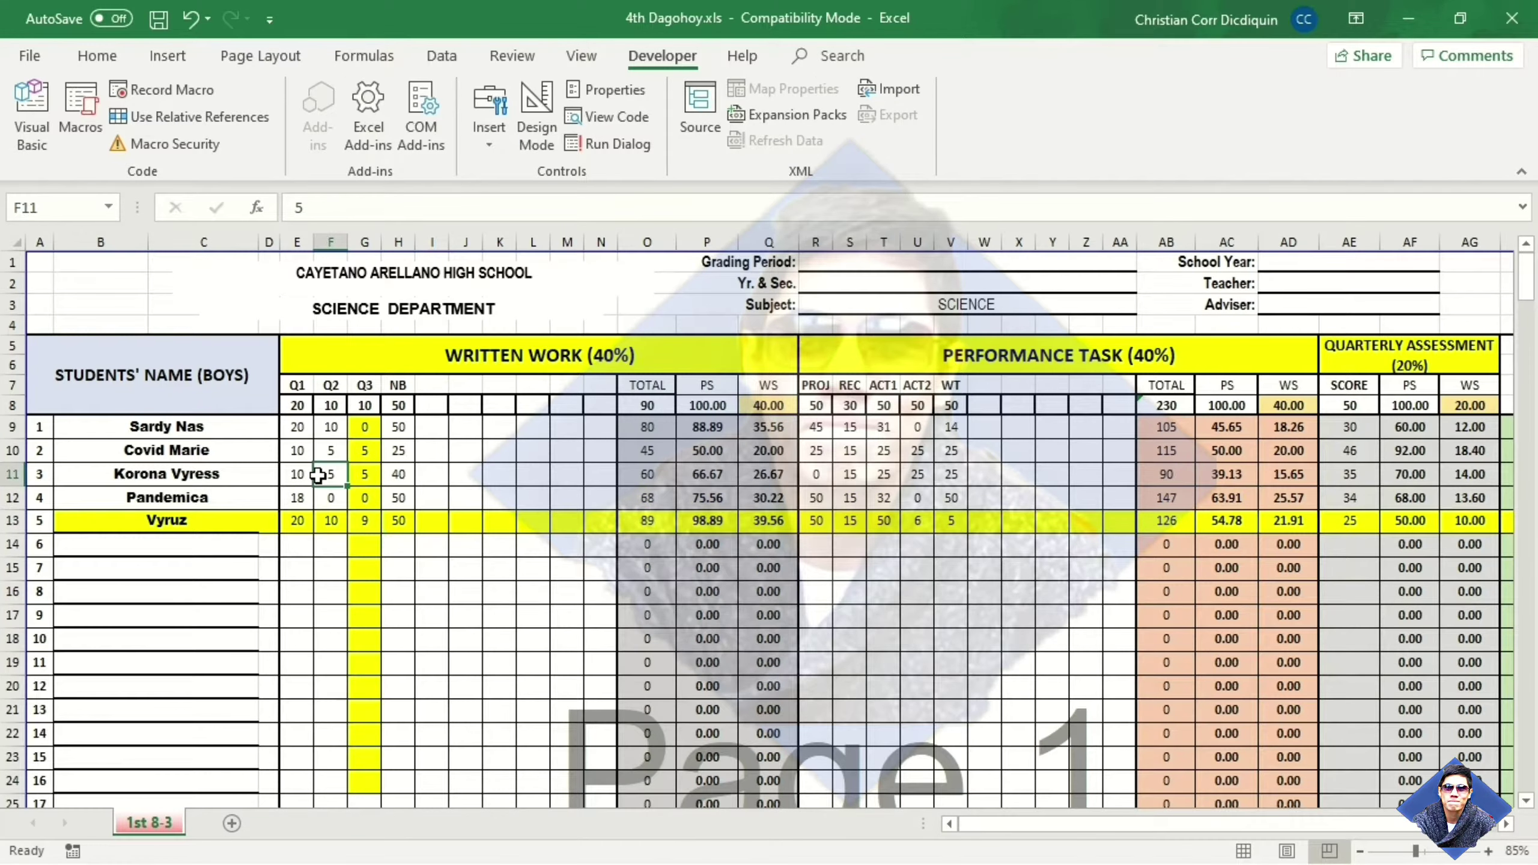
click(402, 455)
click(812, 494)
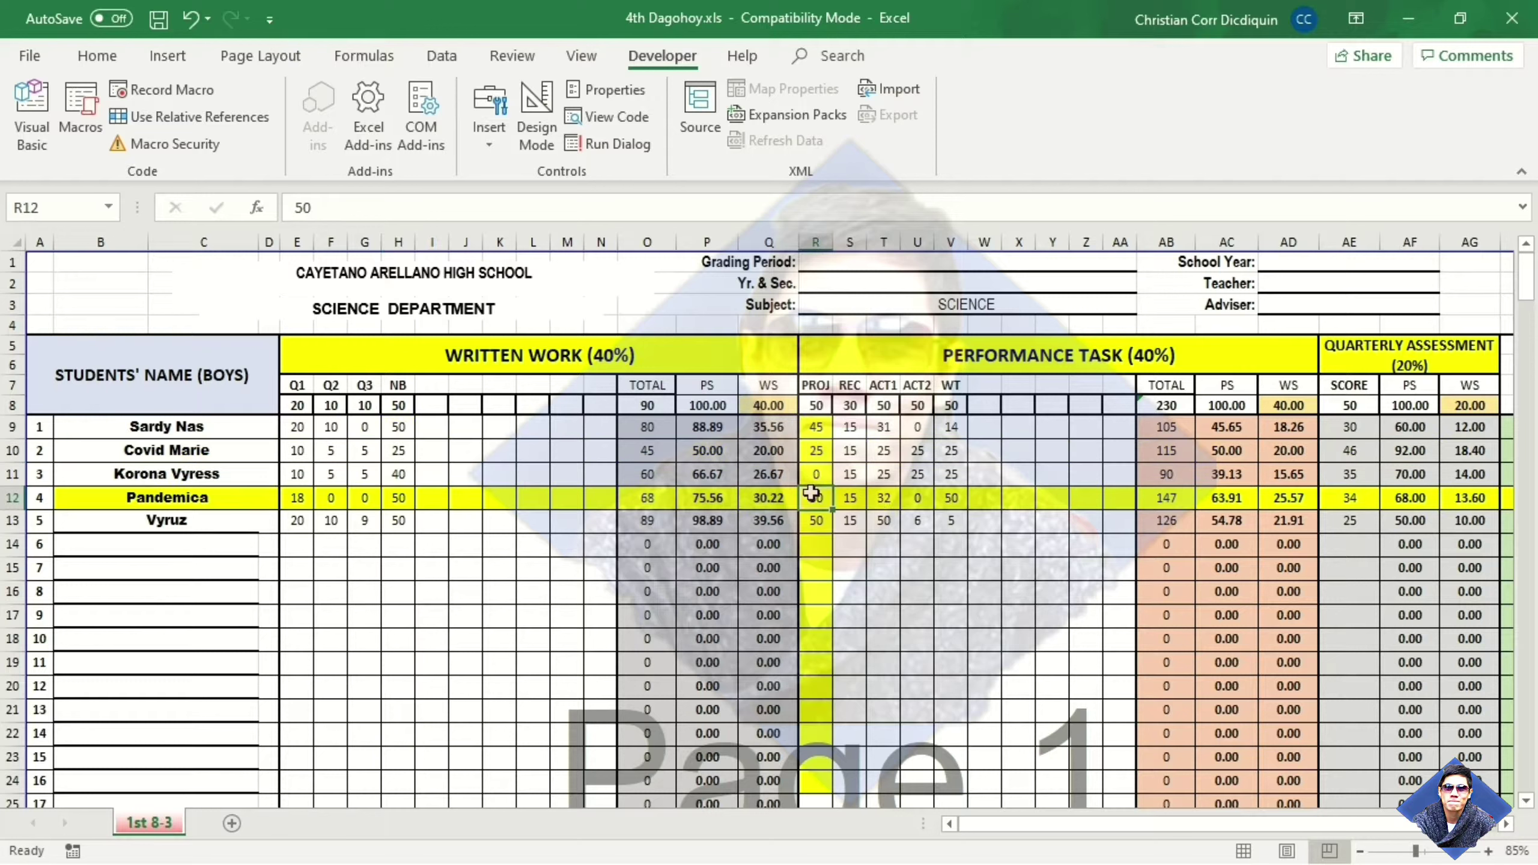
click(913, 477)
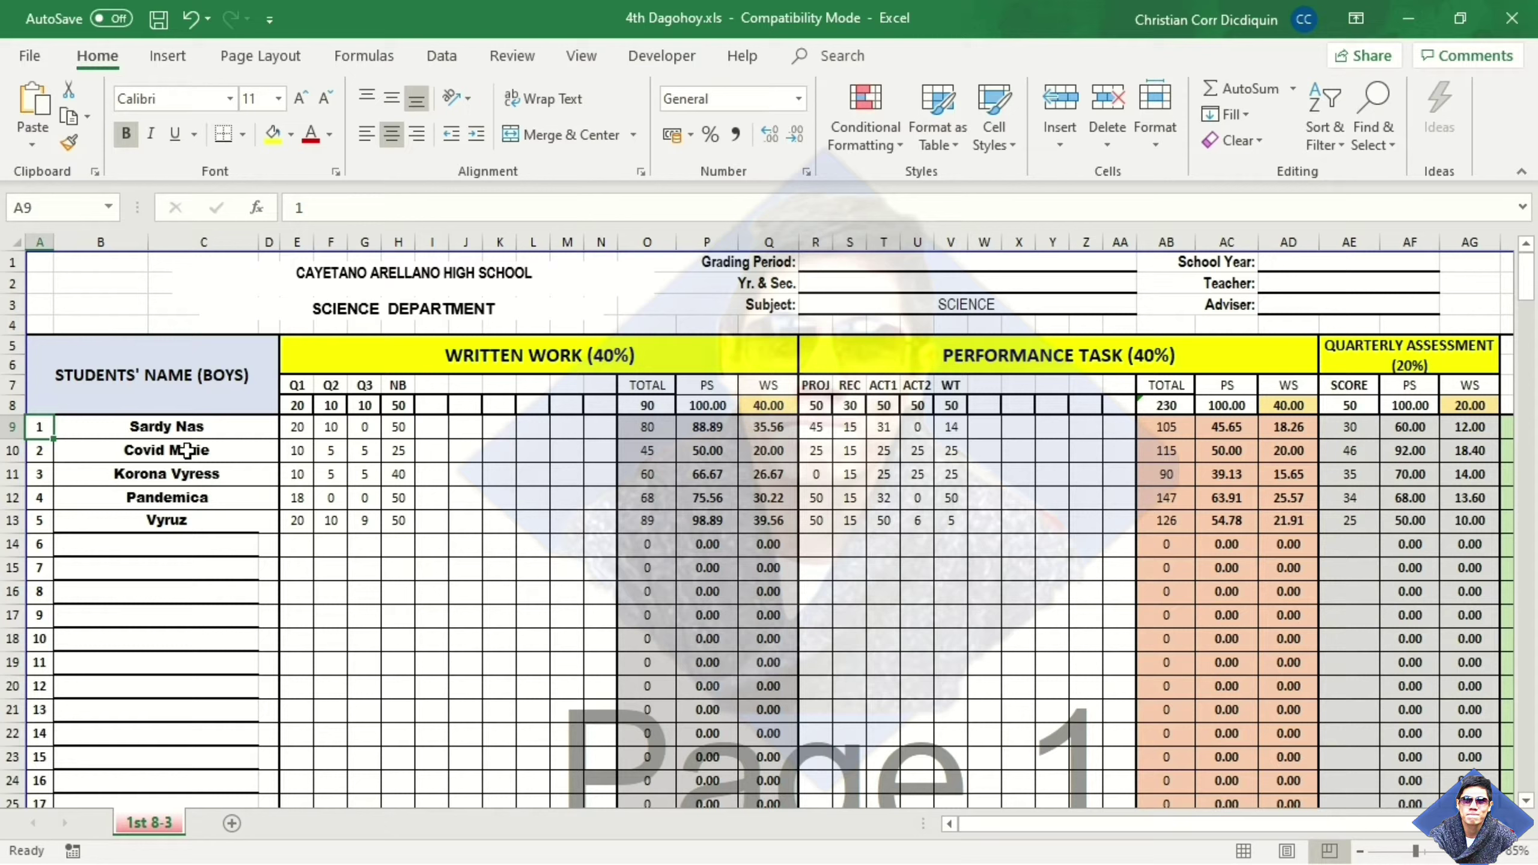
drag(210, 434, 1354, 787)
drag(1281, 823, 1133, 831)
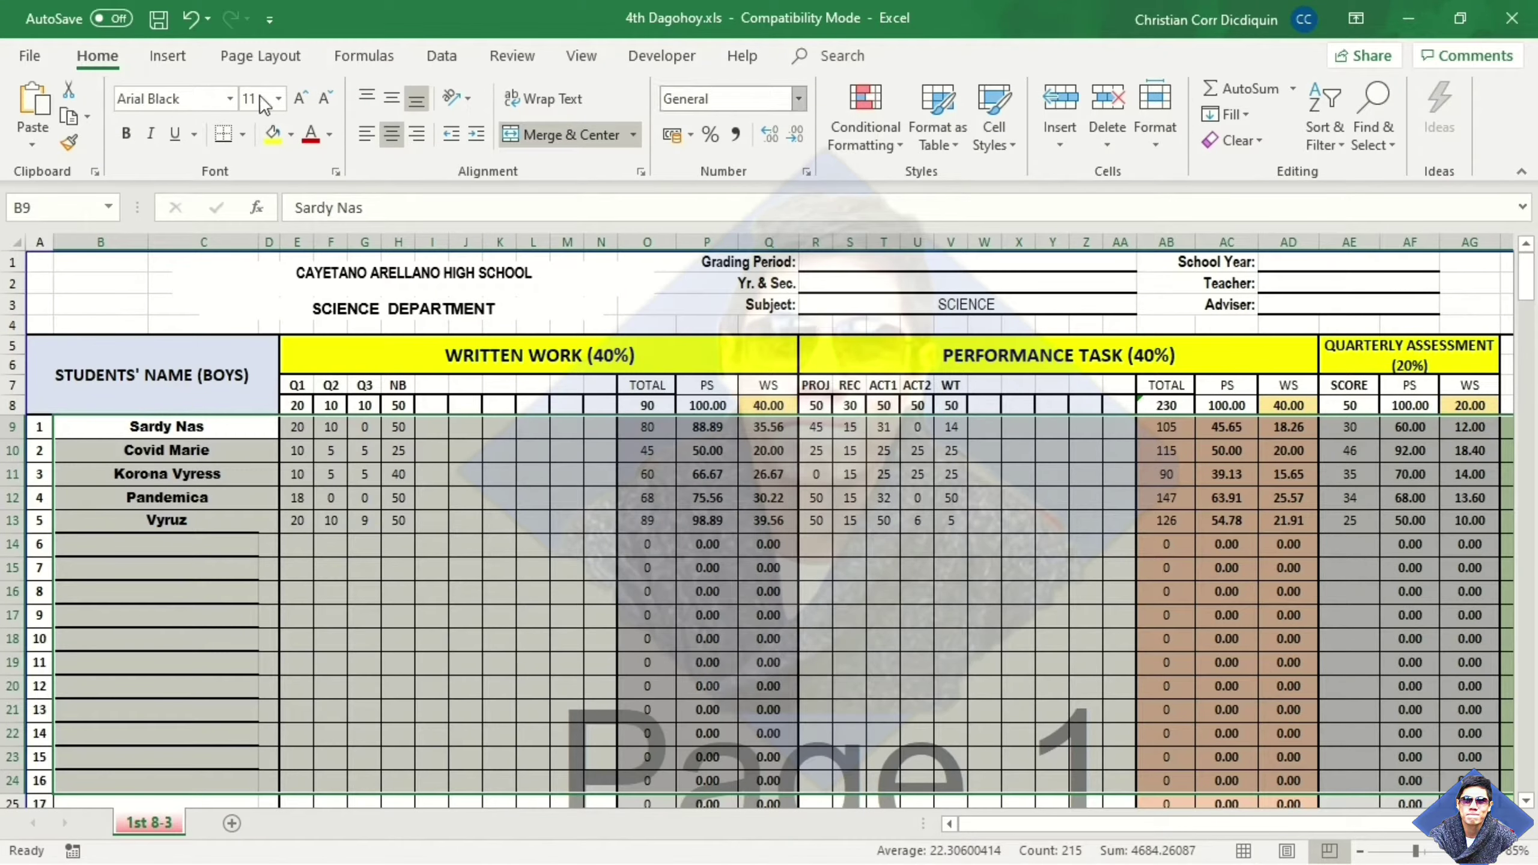
Step: Start a new conditional formatting rule of type 'Use a formula to determine which cells to format'
click(865, 122)
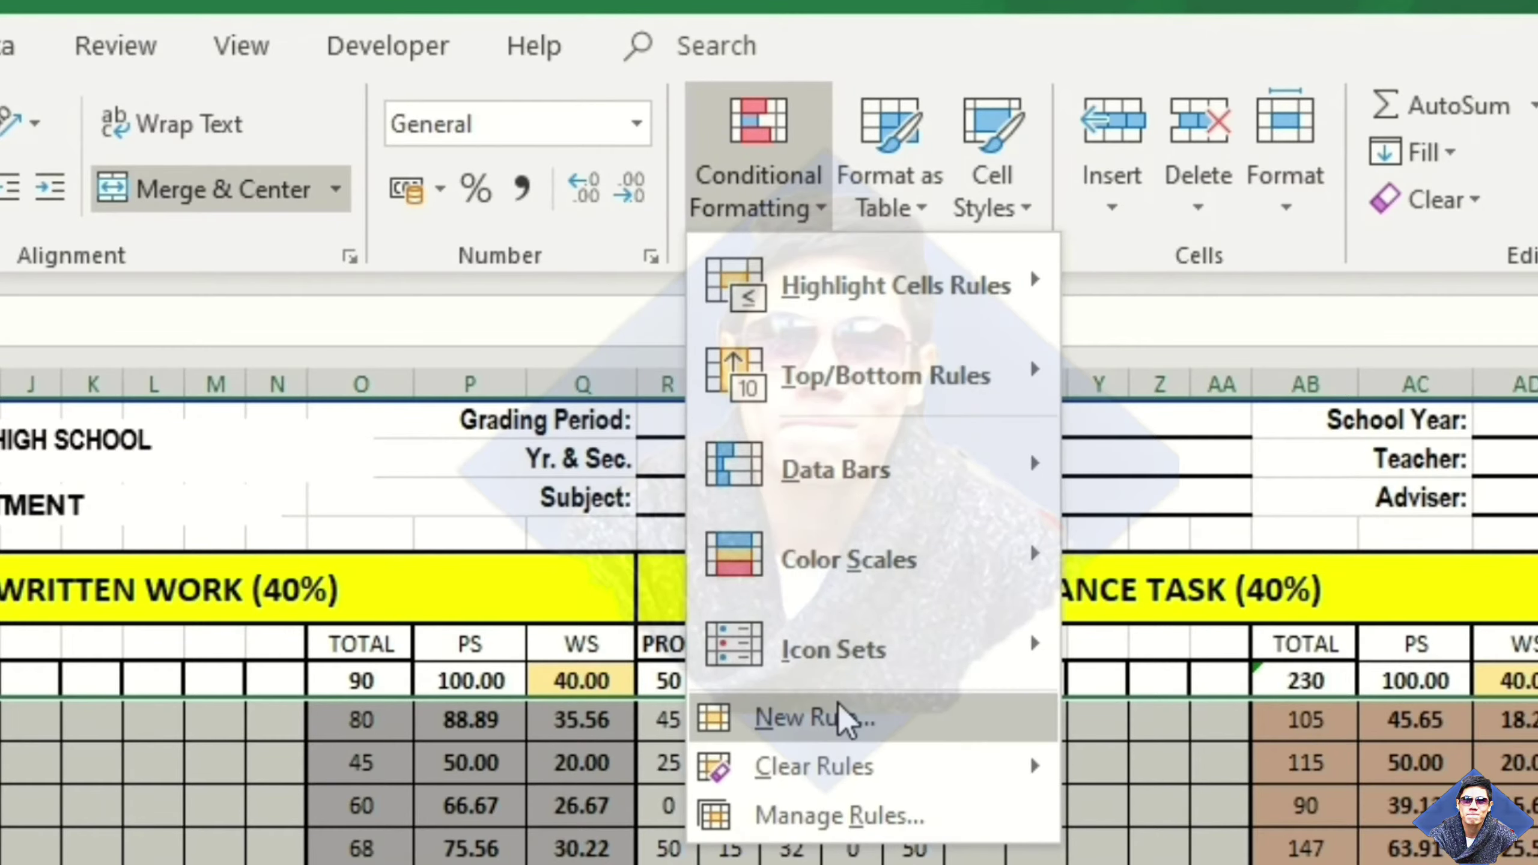
click(840, 709)
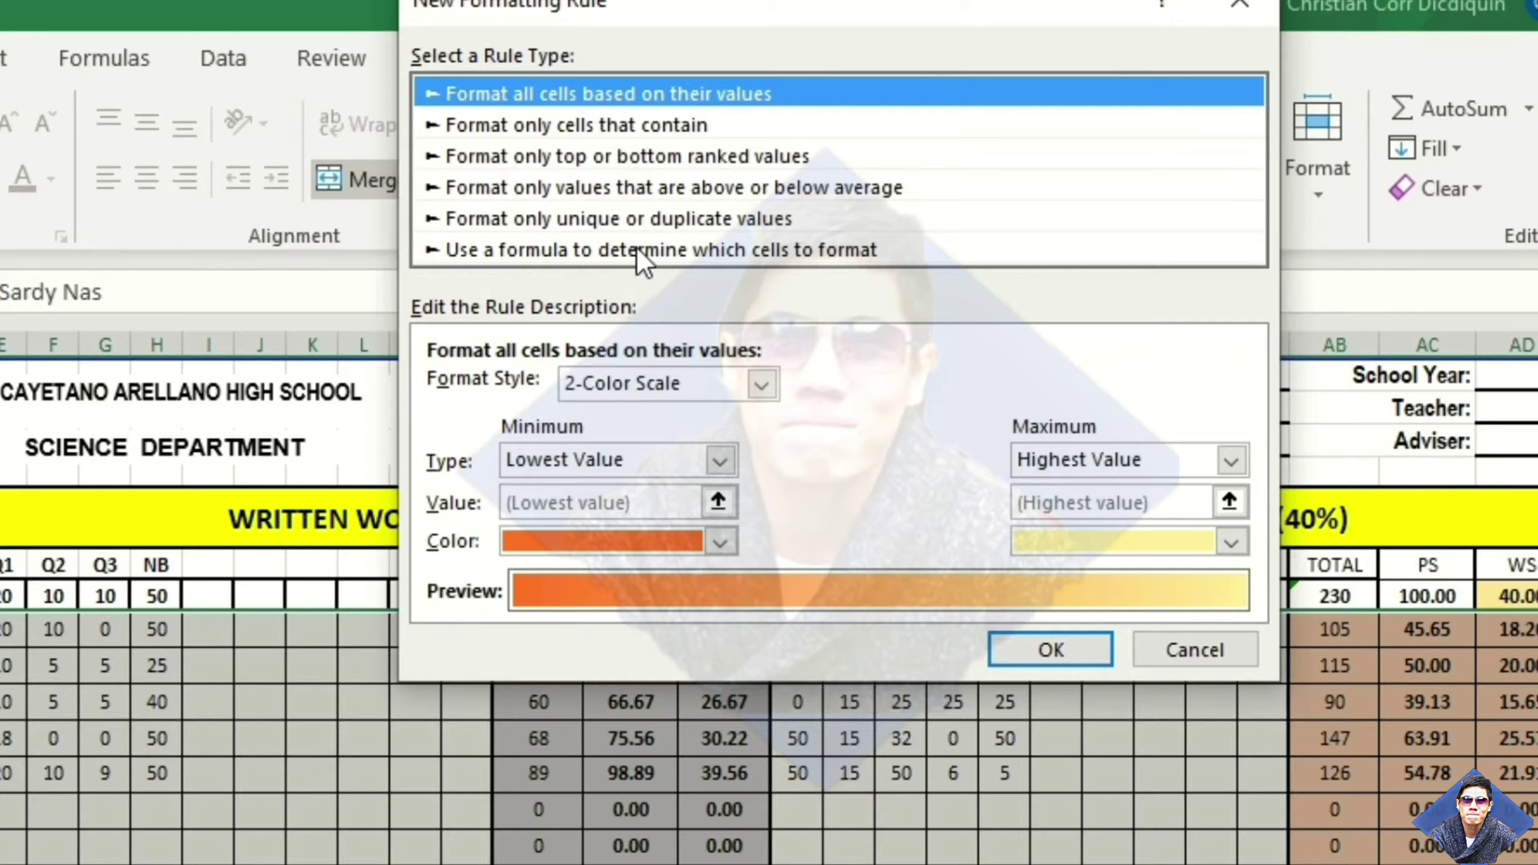
click(637, 250)
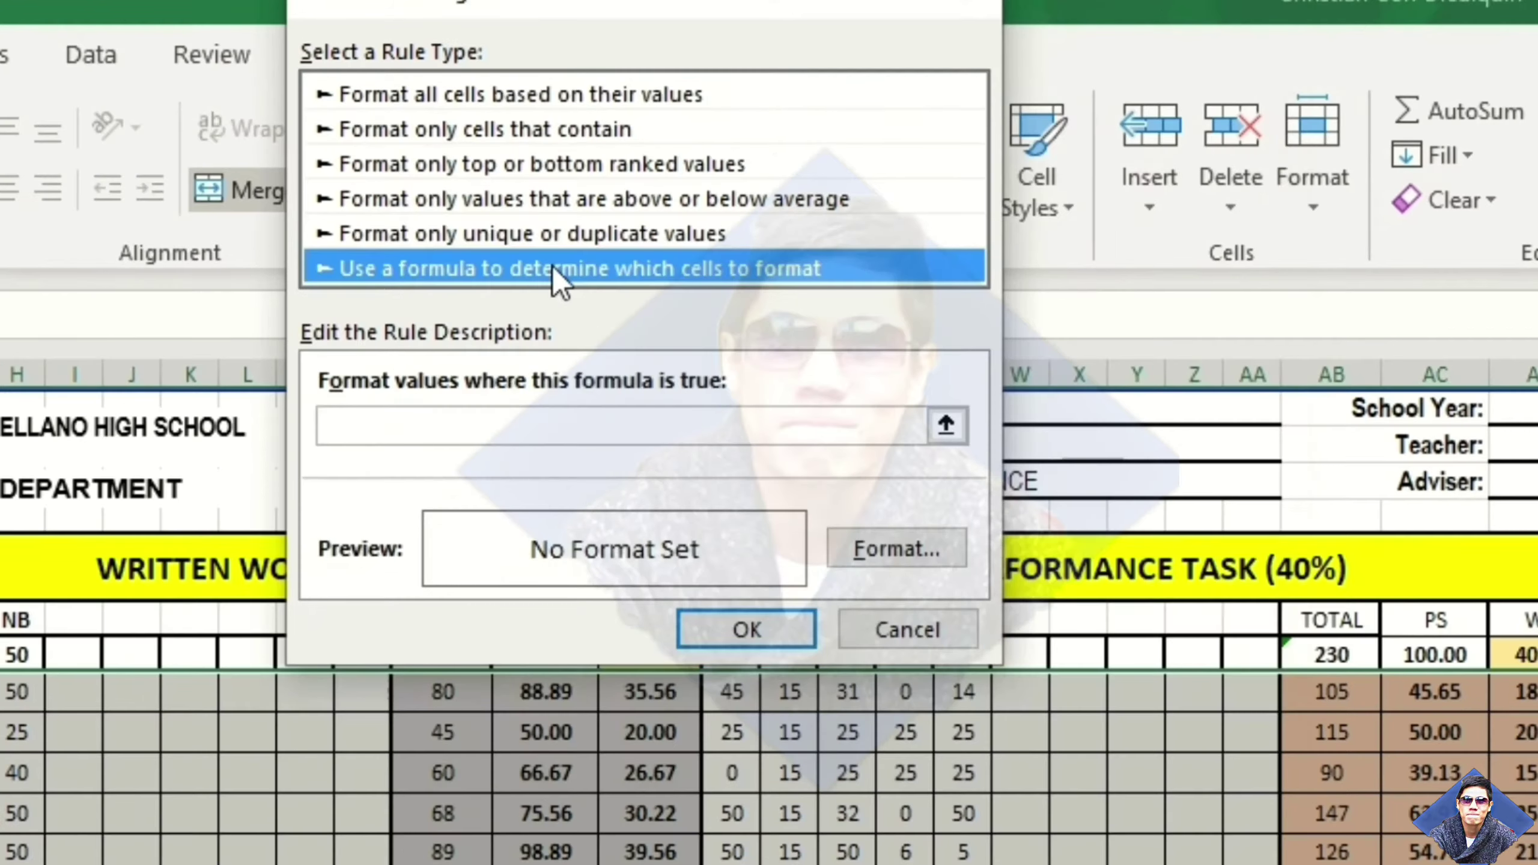
click(632, 424)
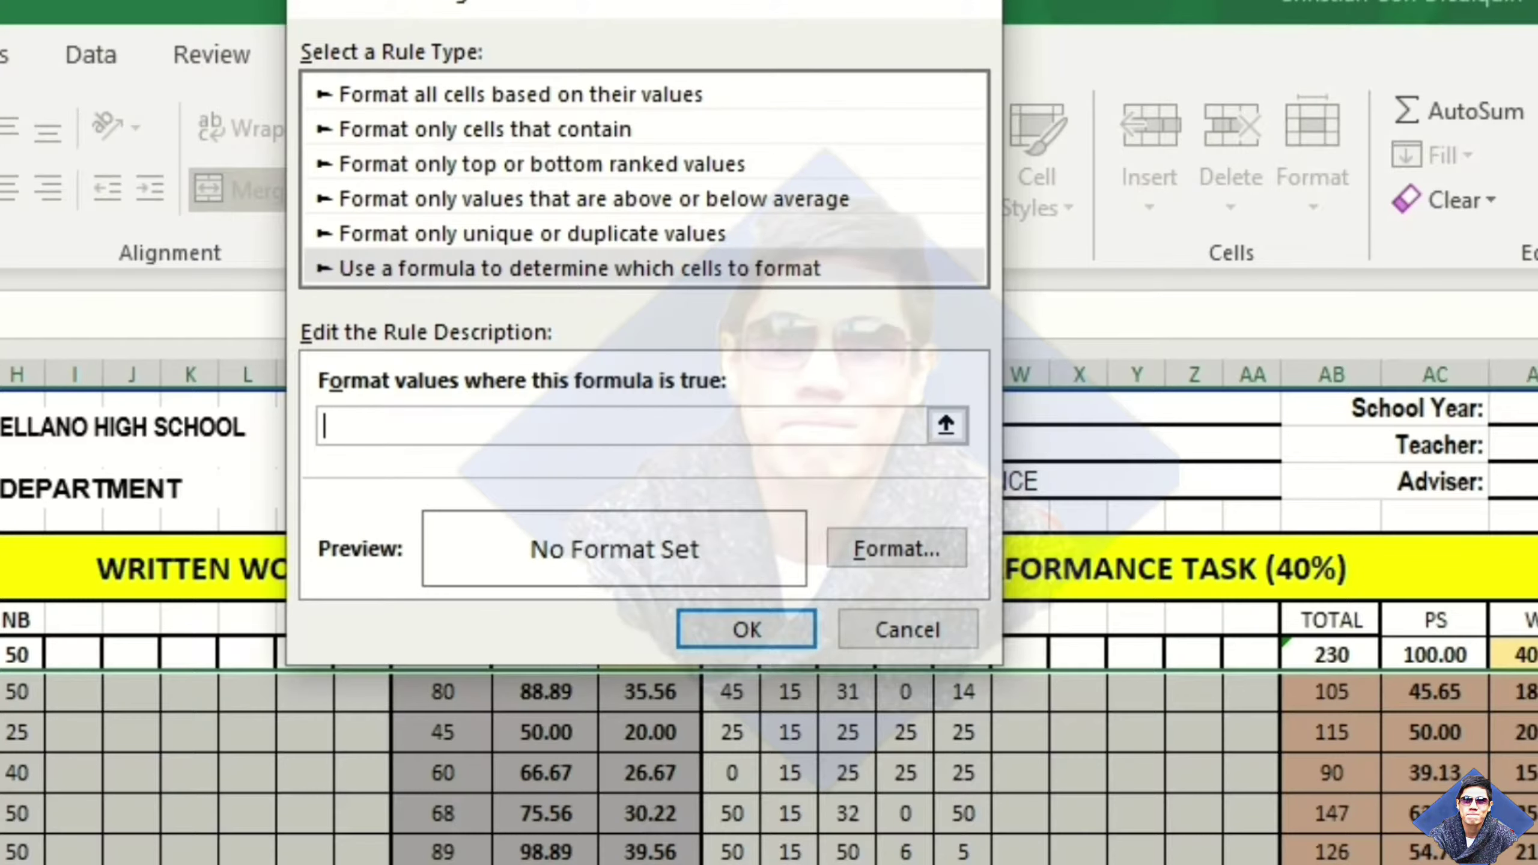
Step: In Notepad, highlight the column and row parts, then copy =OR(CELL("col")=COLUMN(),CELL("row")=ROW())
key(alt+Tab)
key(alt+Tab)
key(alt+Tab)
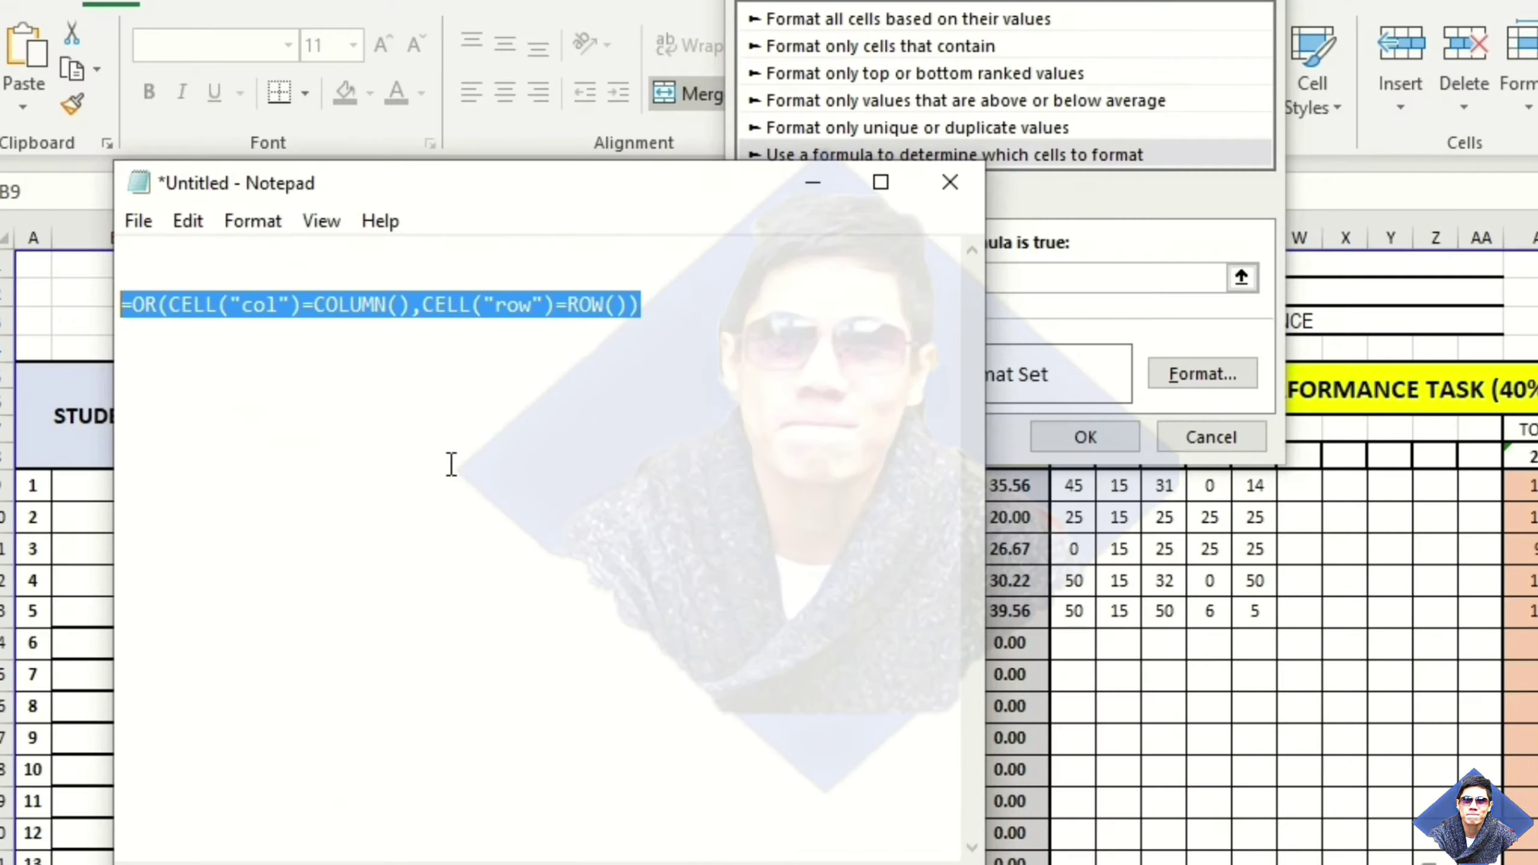
click(503, 416)
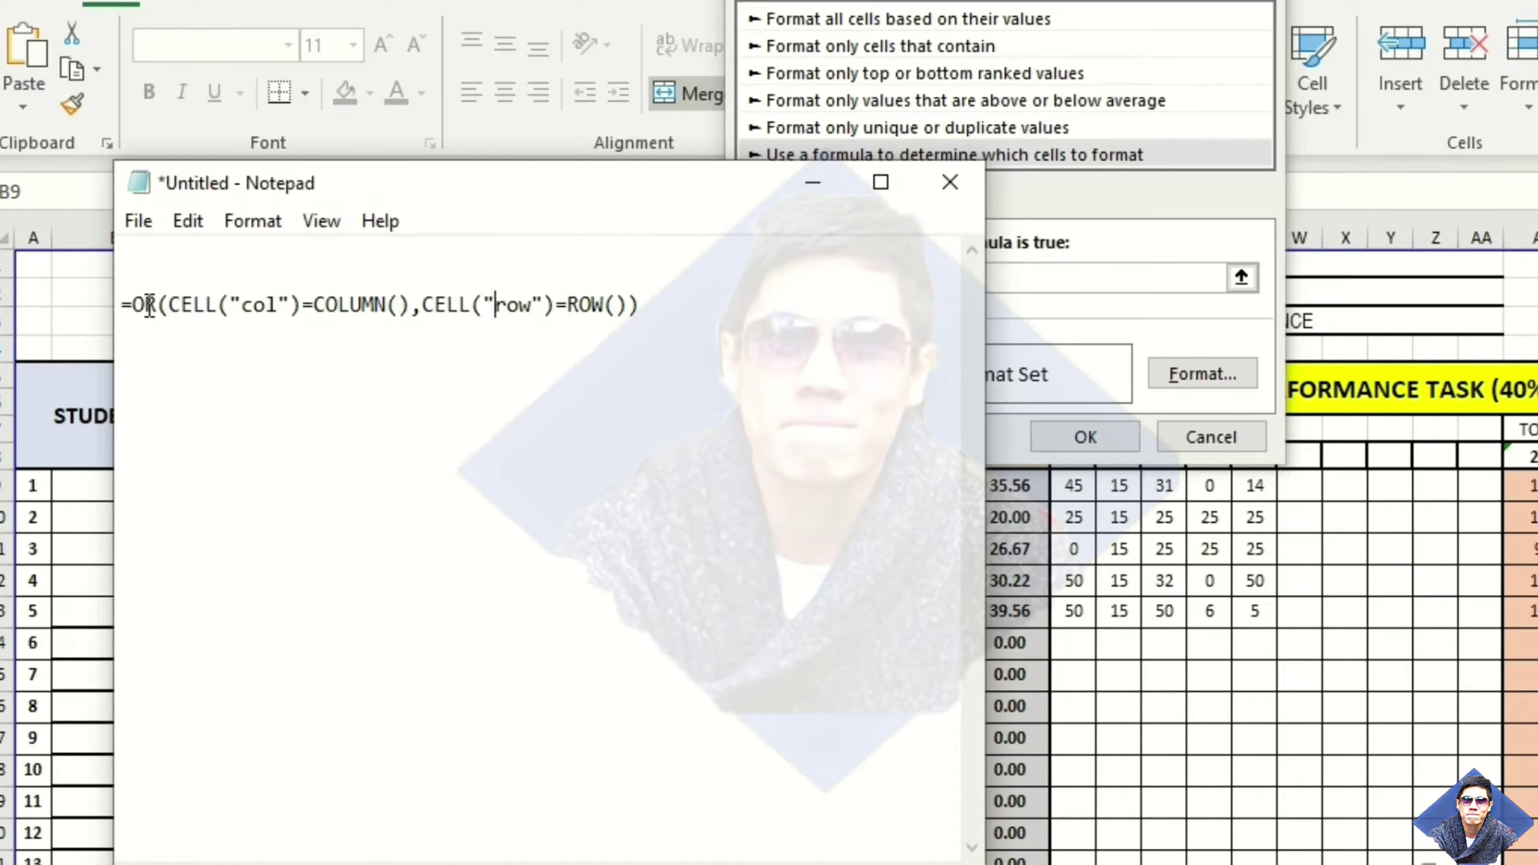
drag(392, 182, 331, 372)
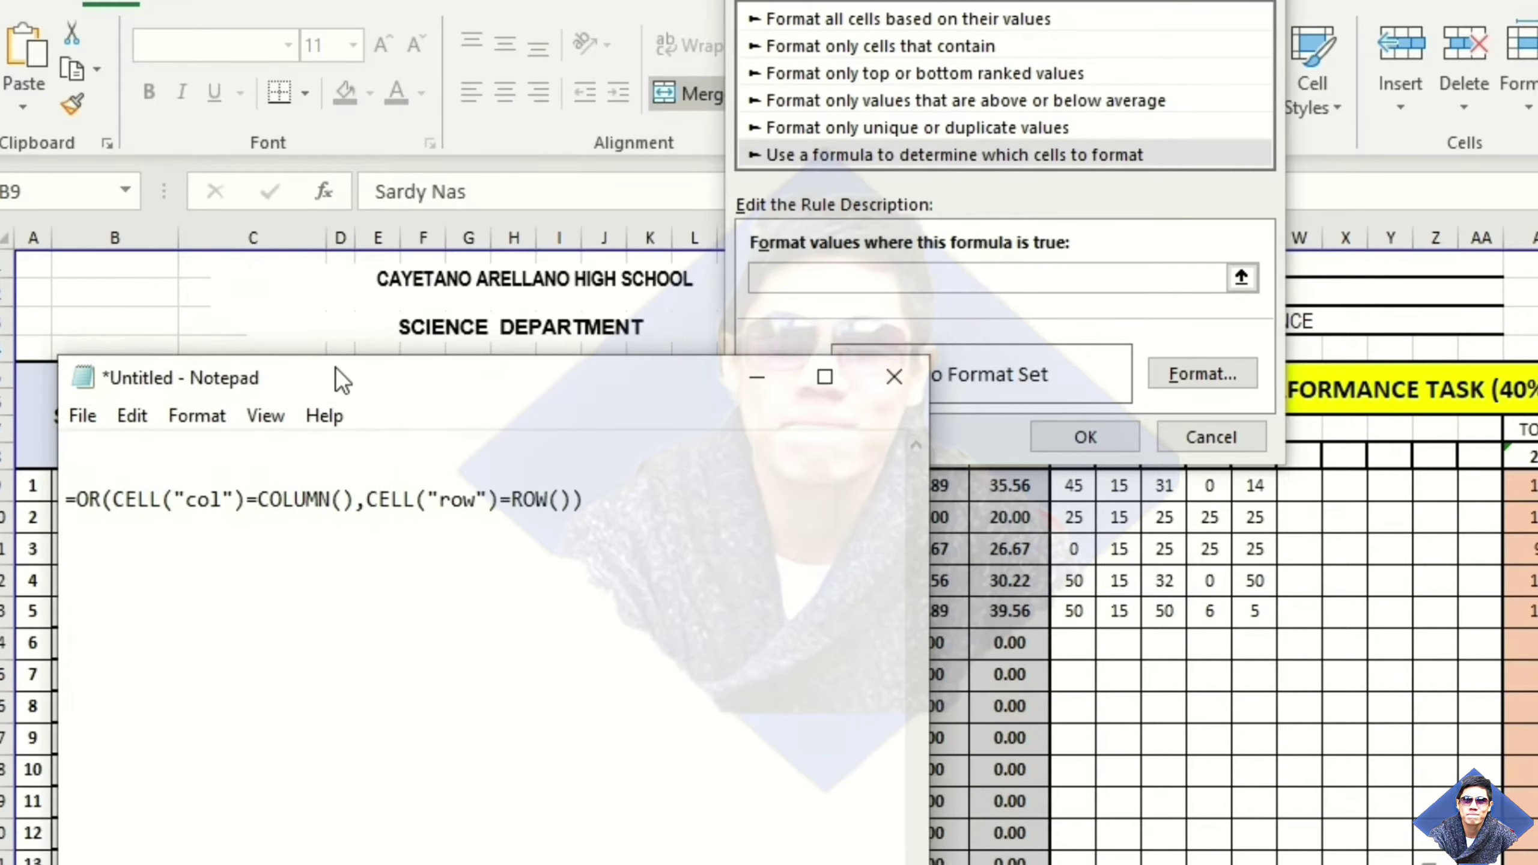
drag(67, 498, 346, 497)
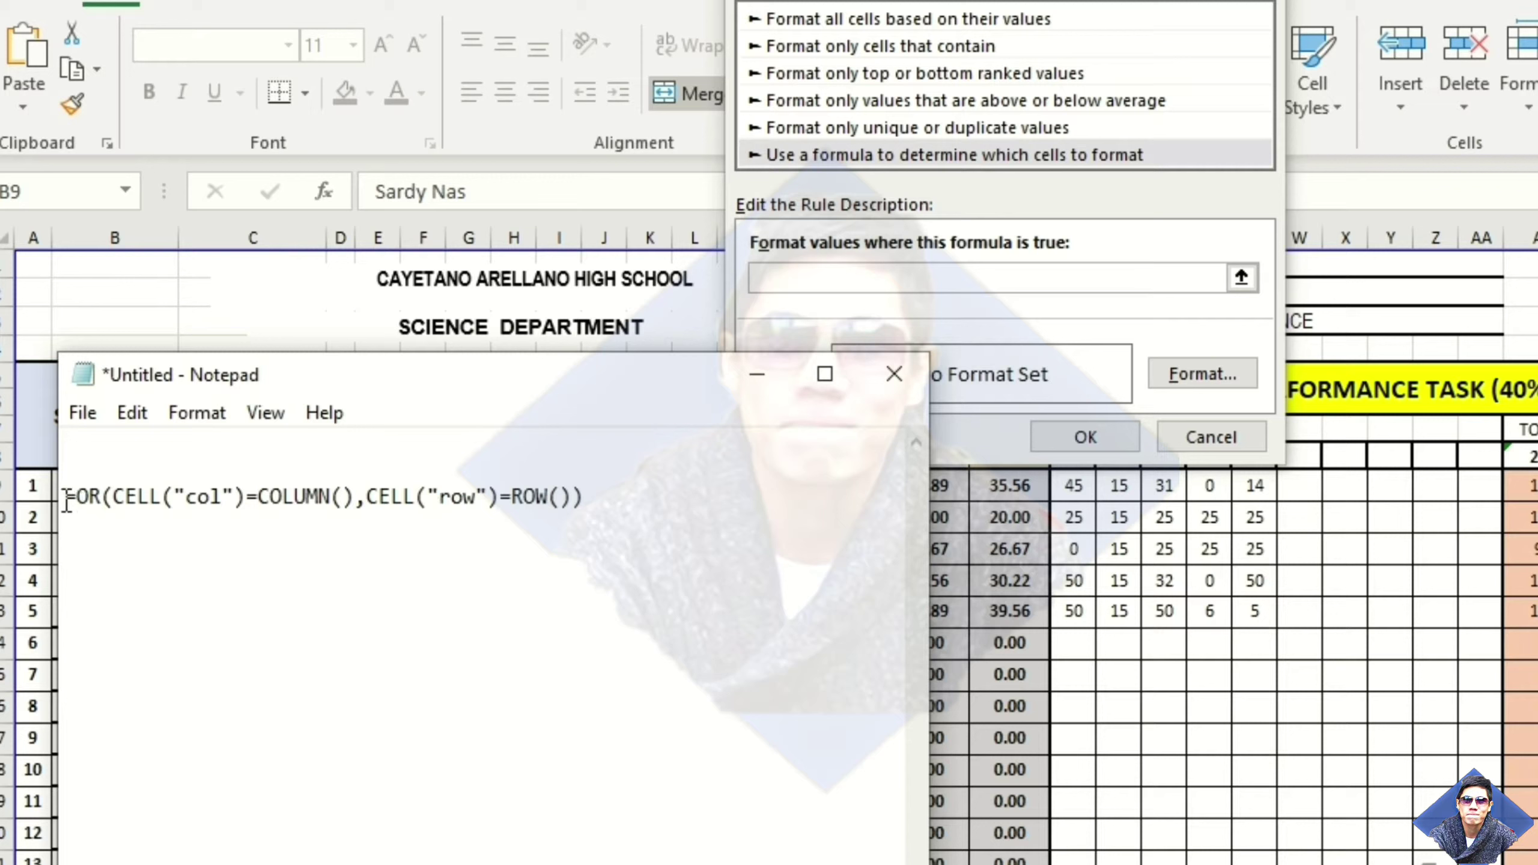
drag(66, 501, 347, 497)
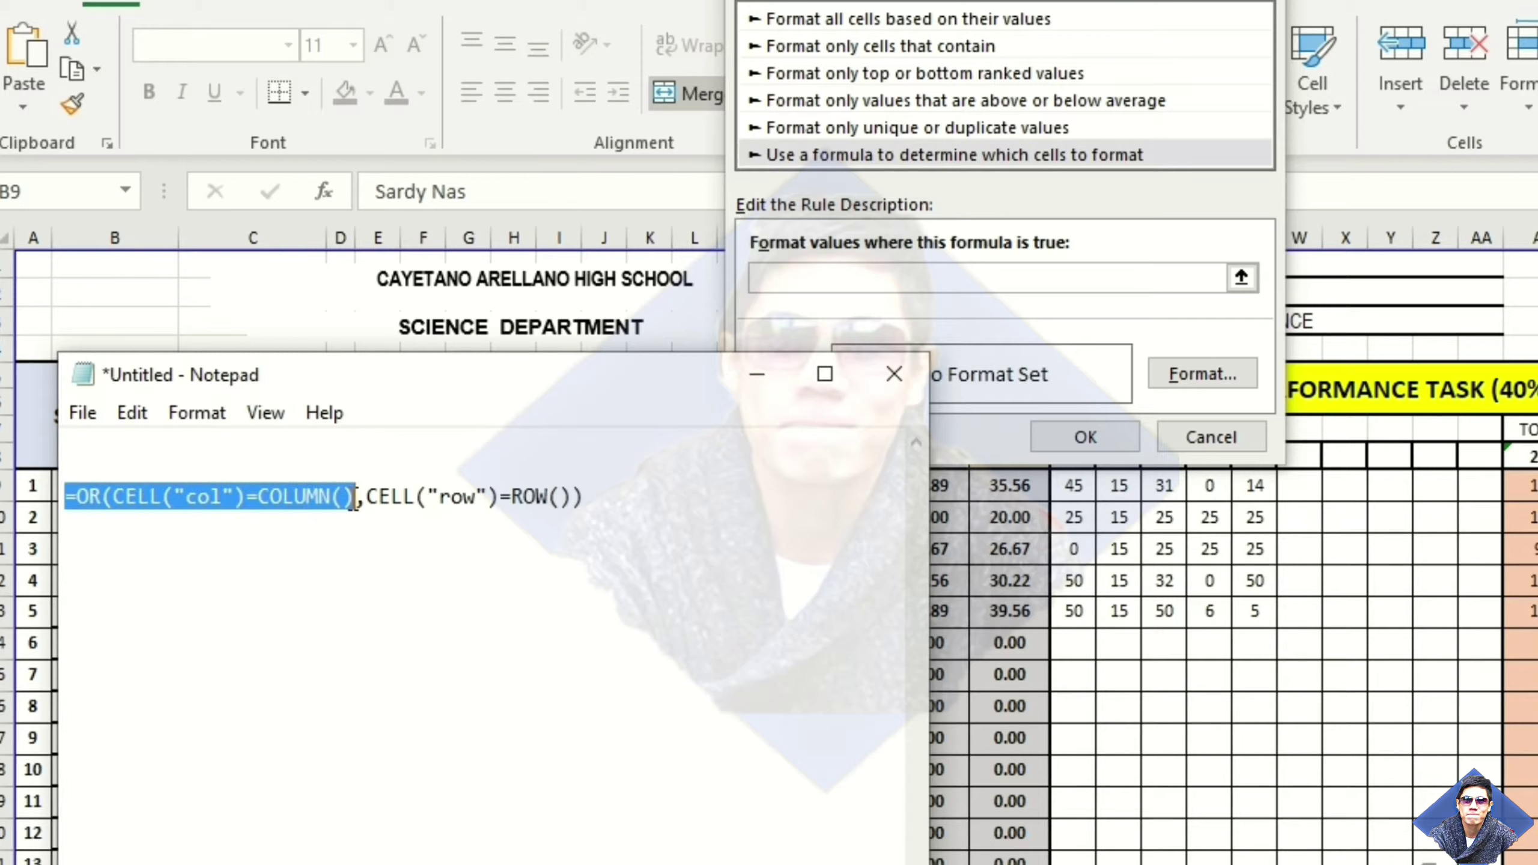
click(476, 697)
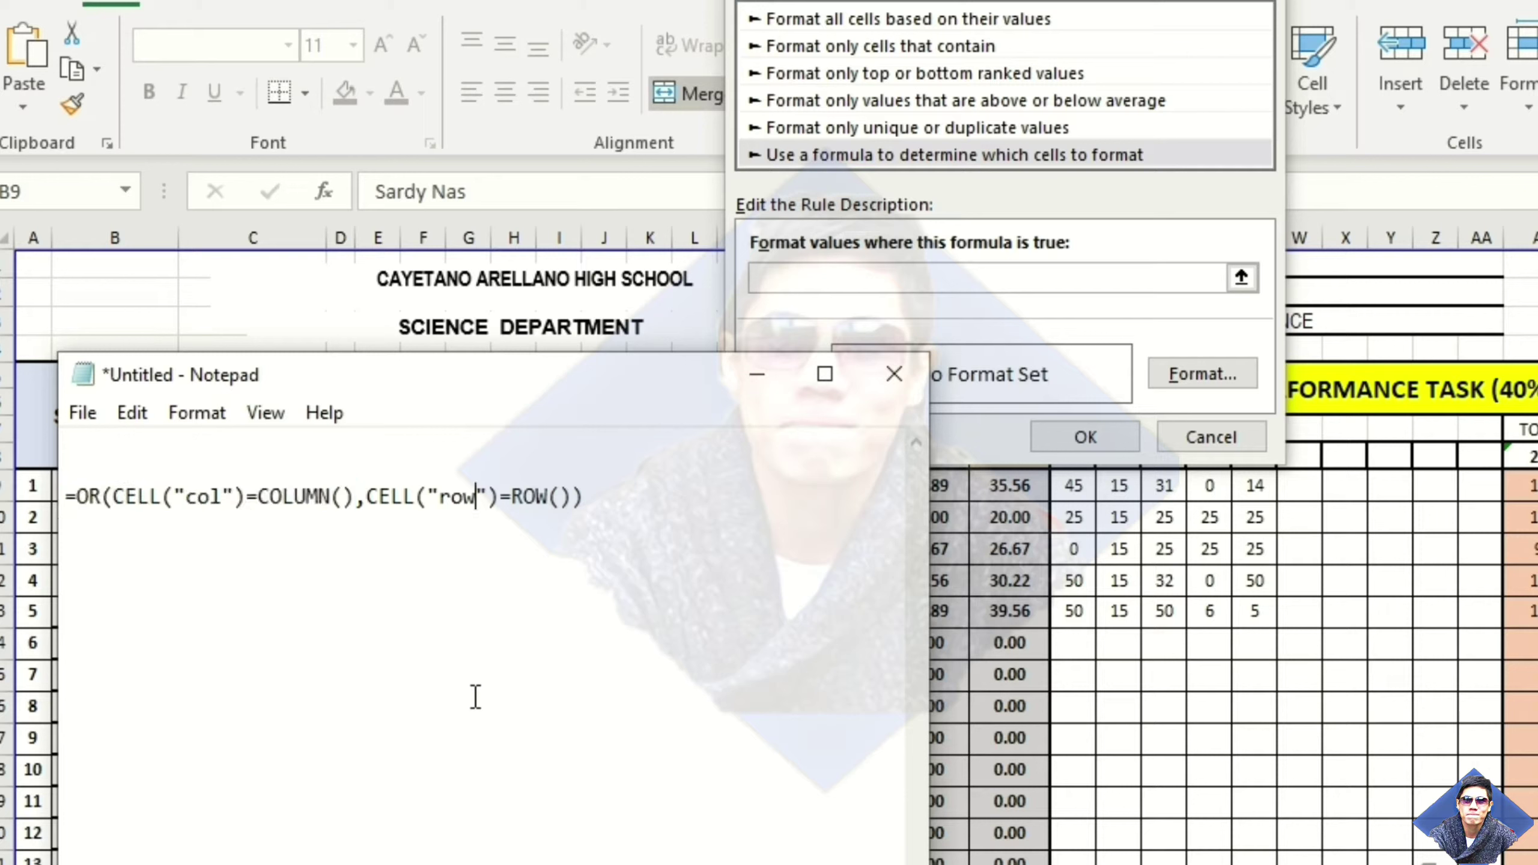
drag(369, 496, 592, 503)
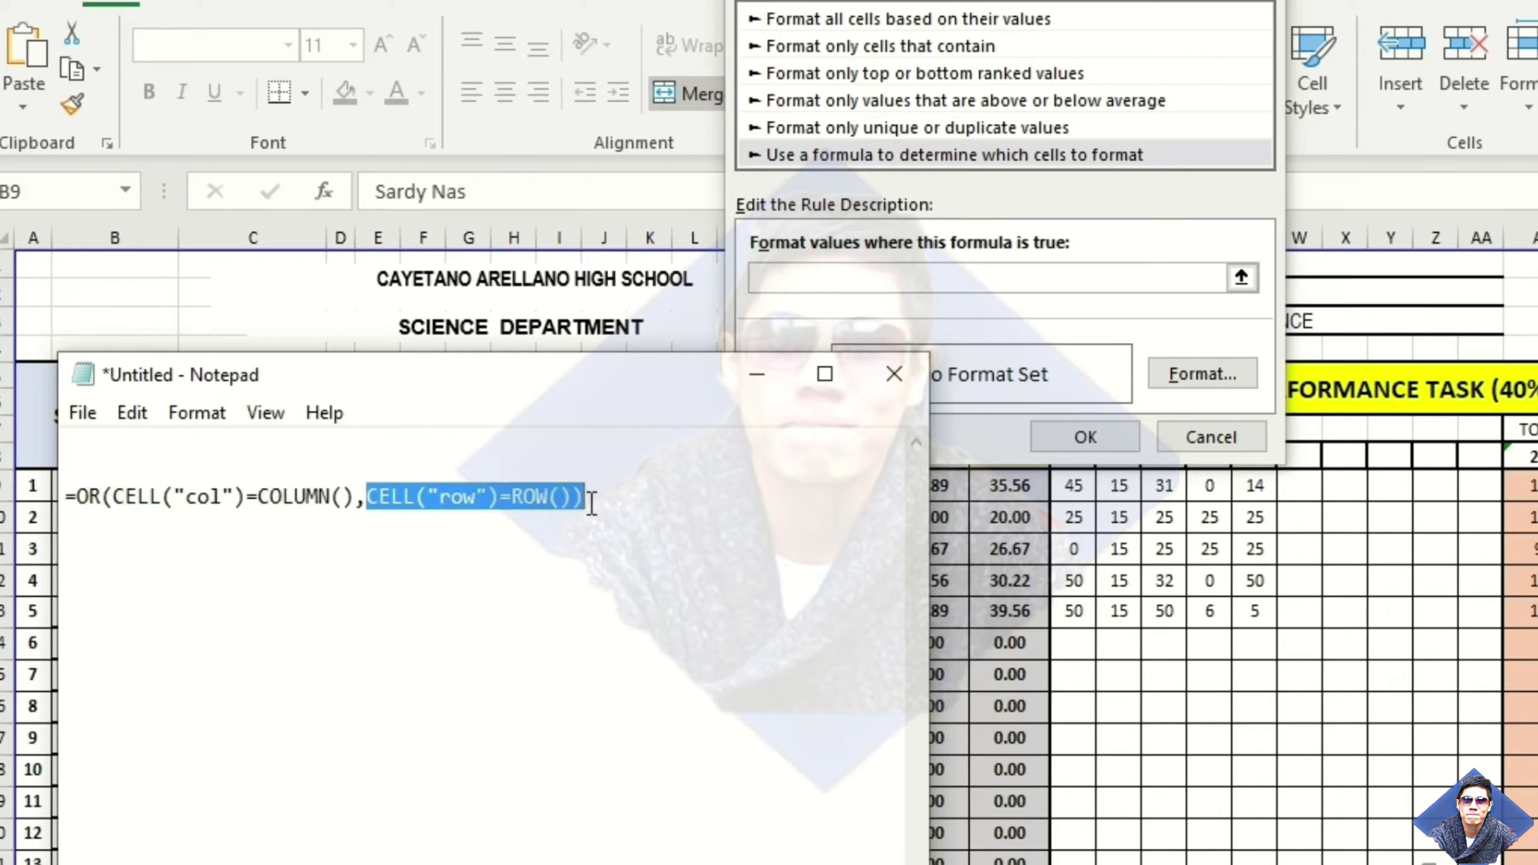
click(607, 727)
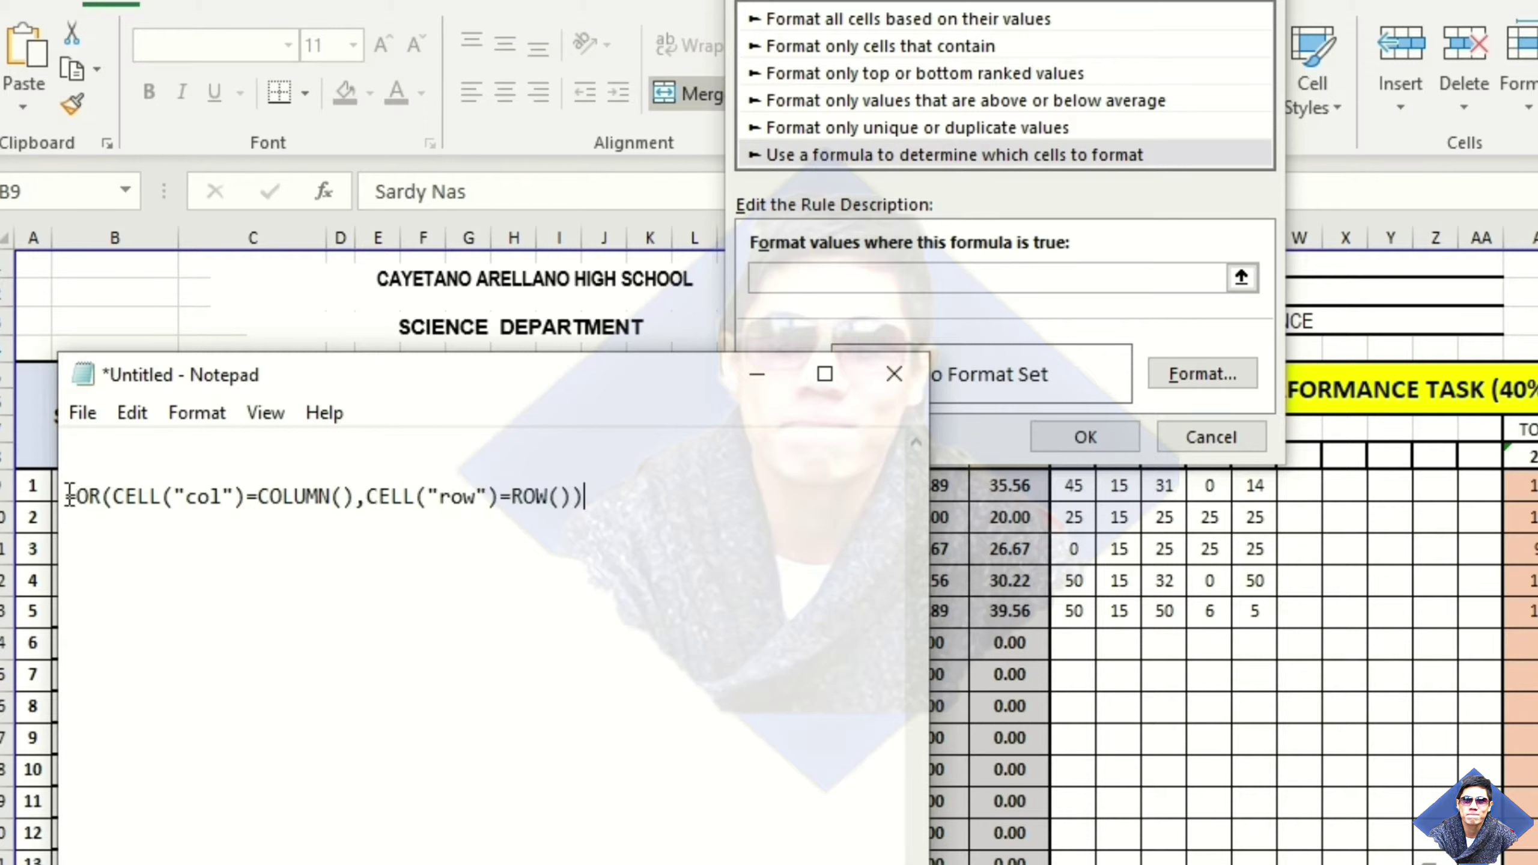
drag(70, 496, 600, 487)
key(ctrl+c)
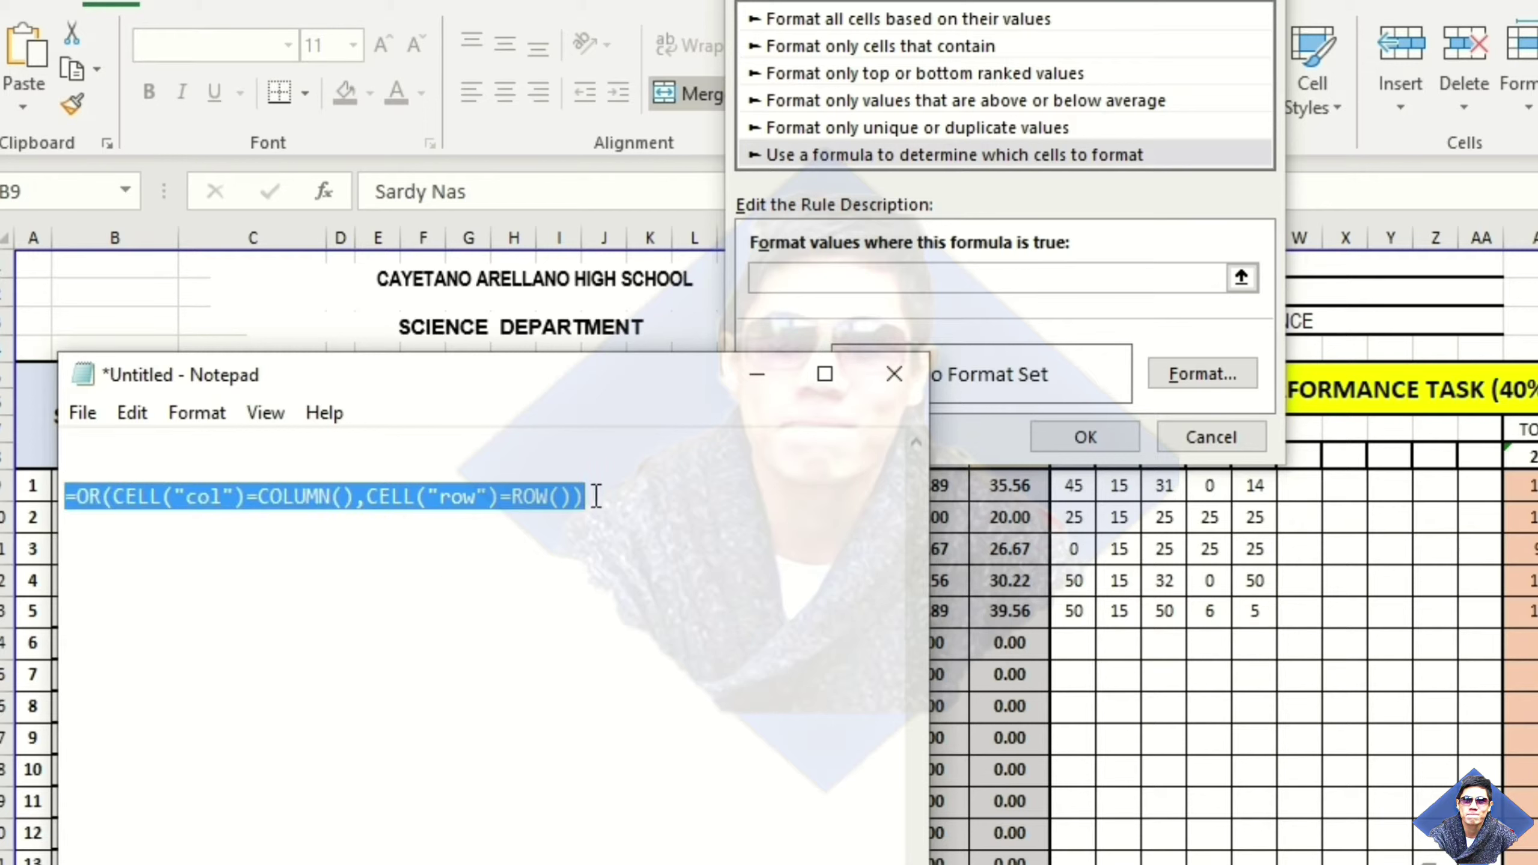
Step: Paste the OR(CELL col/row) formula into the rule box and give it a yellow fill format
click(762, 386)
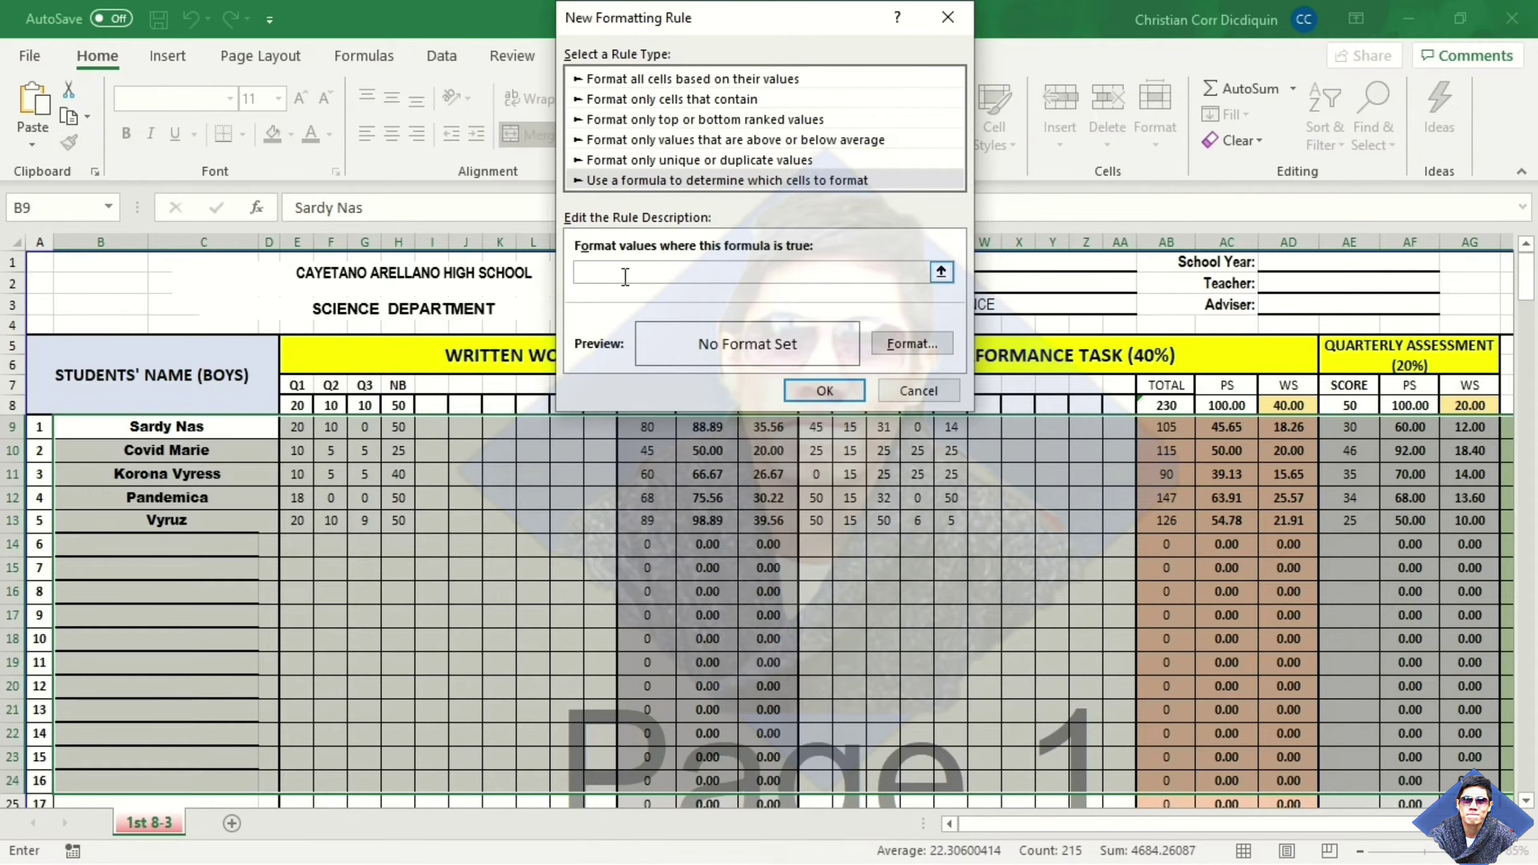
click(625, 276)
key(ctrl+v)
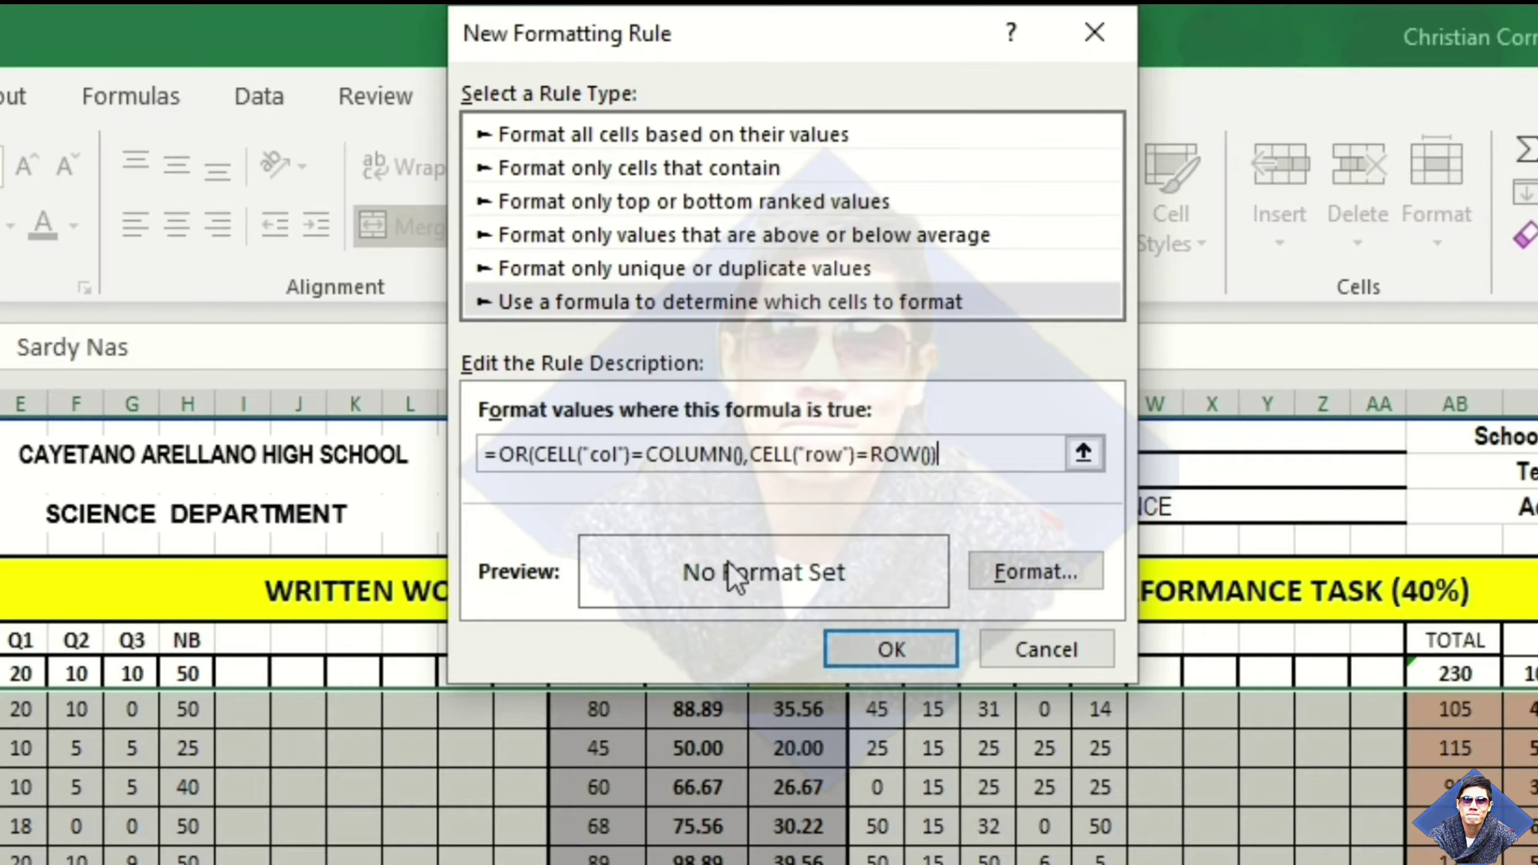
click(1029, 576)
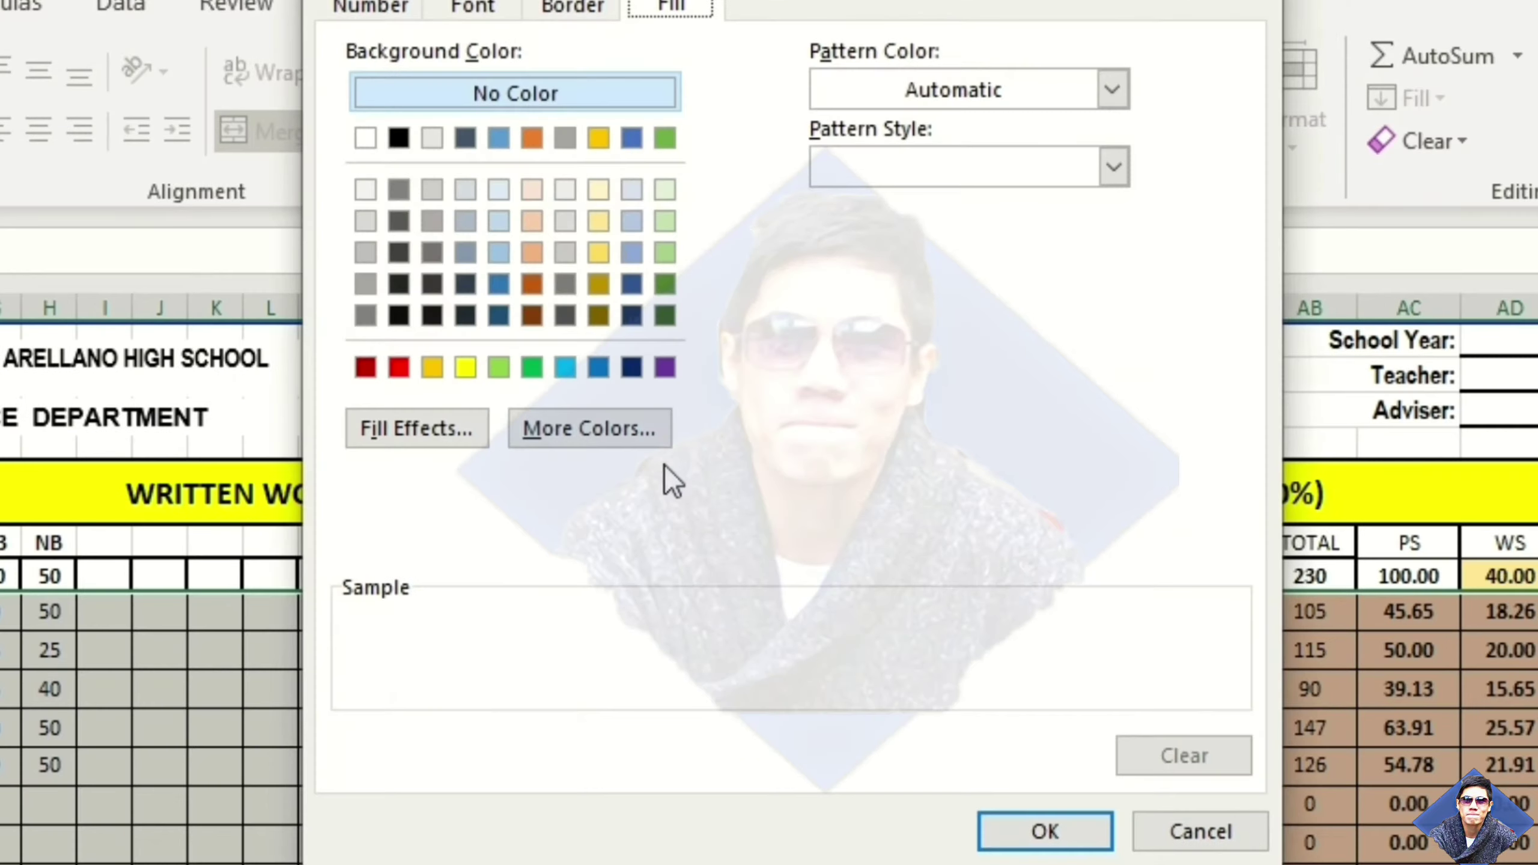
click(477, 370)
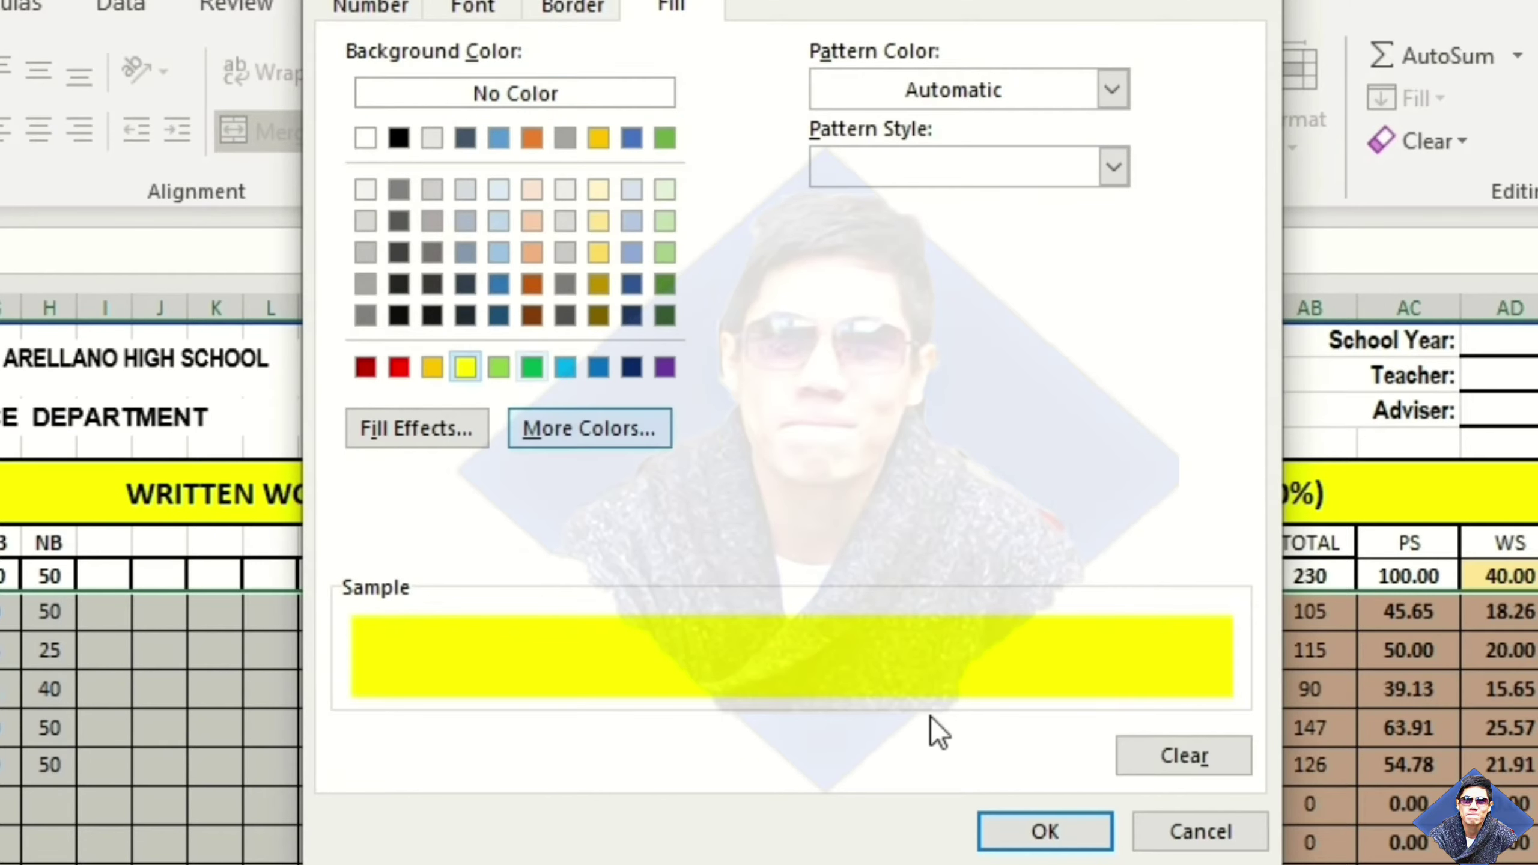
click(1046, 833)
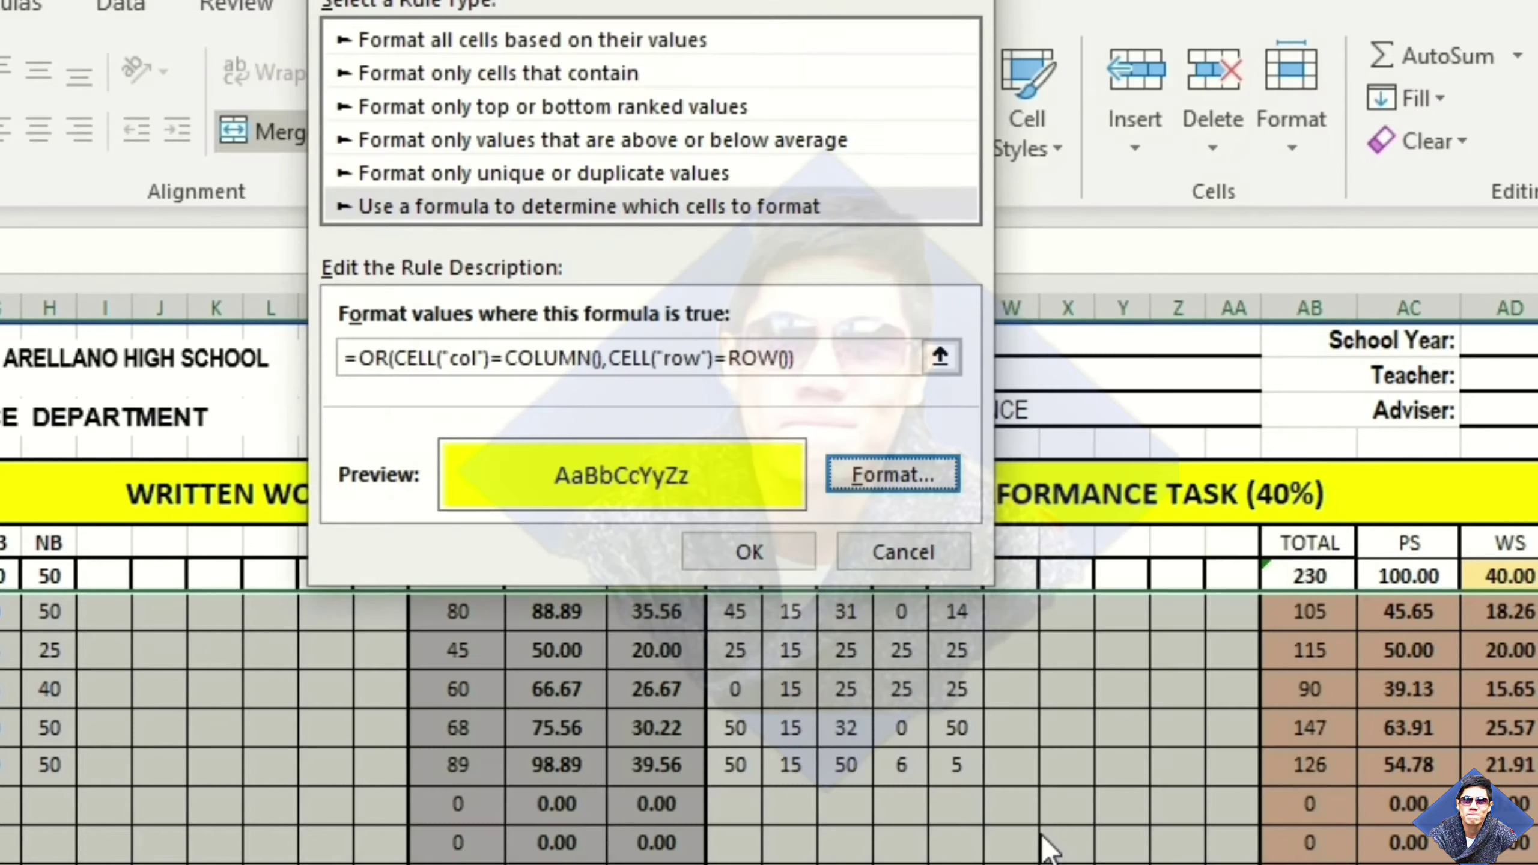
Step: Confirm the yellow rule and test it on H12, F11 and G12, recalculating with F9
click(757, 569)
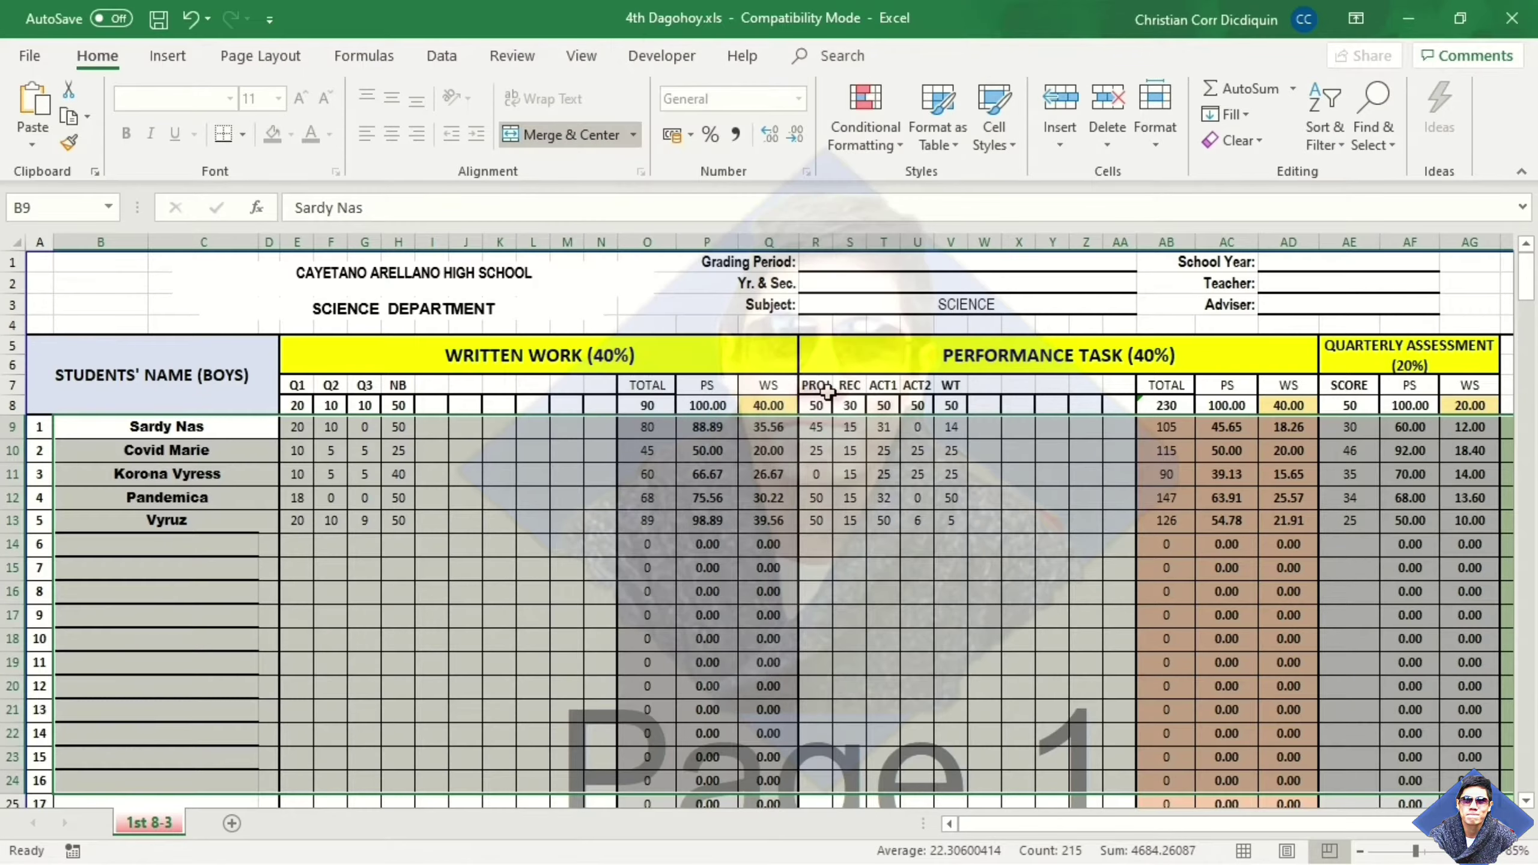
click(393, 504)
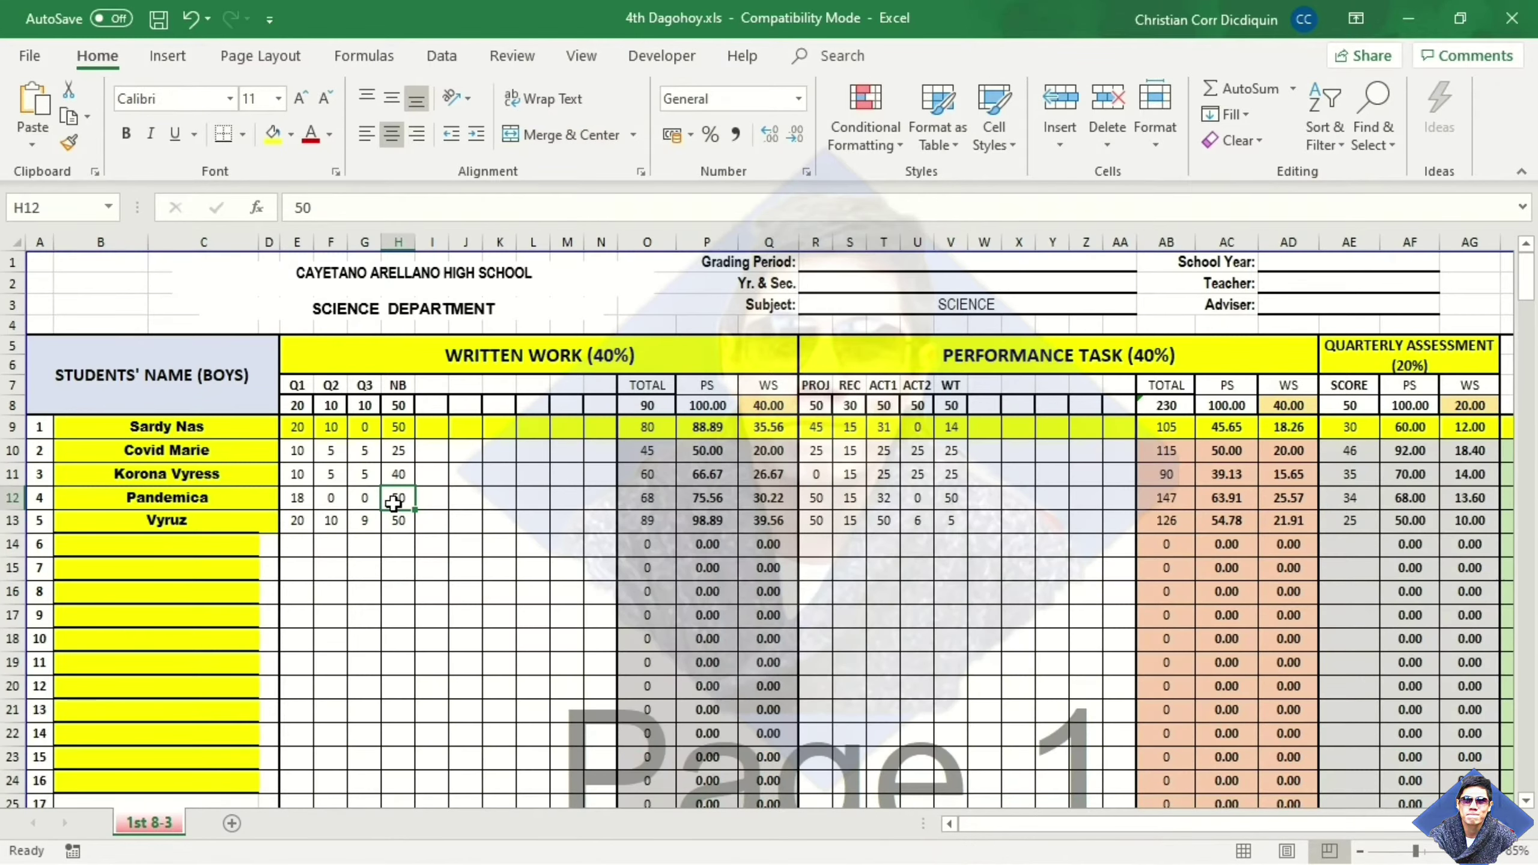
key(F9)
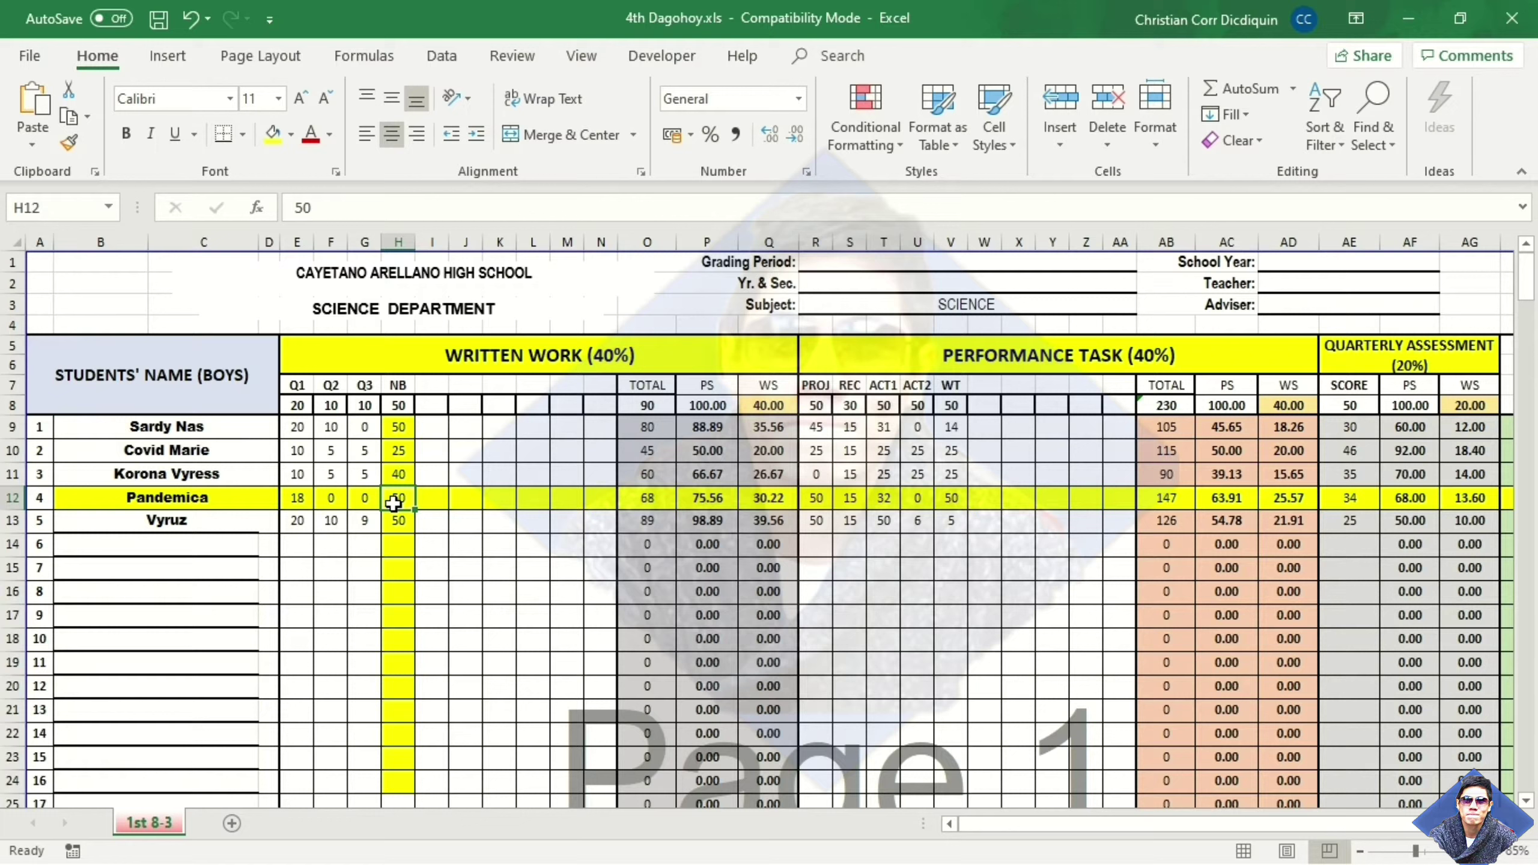
key(Up)
key(Left)
key(F9)
key(Left)
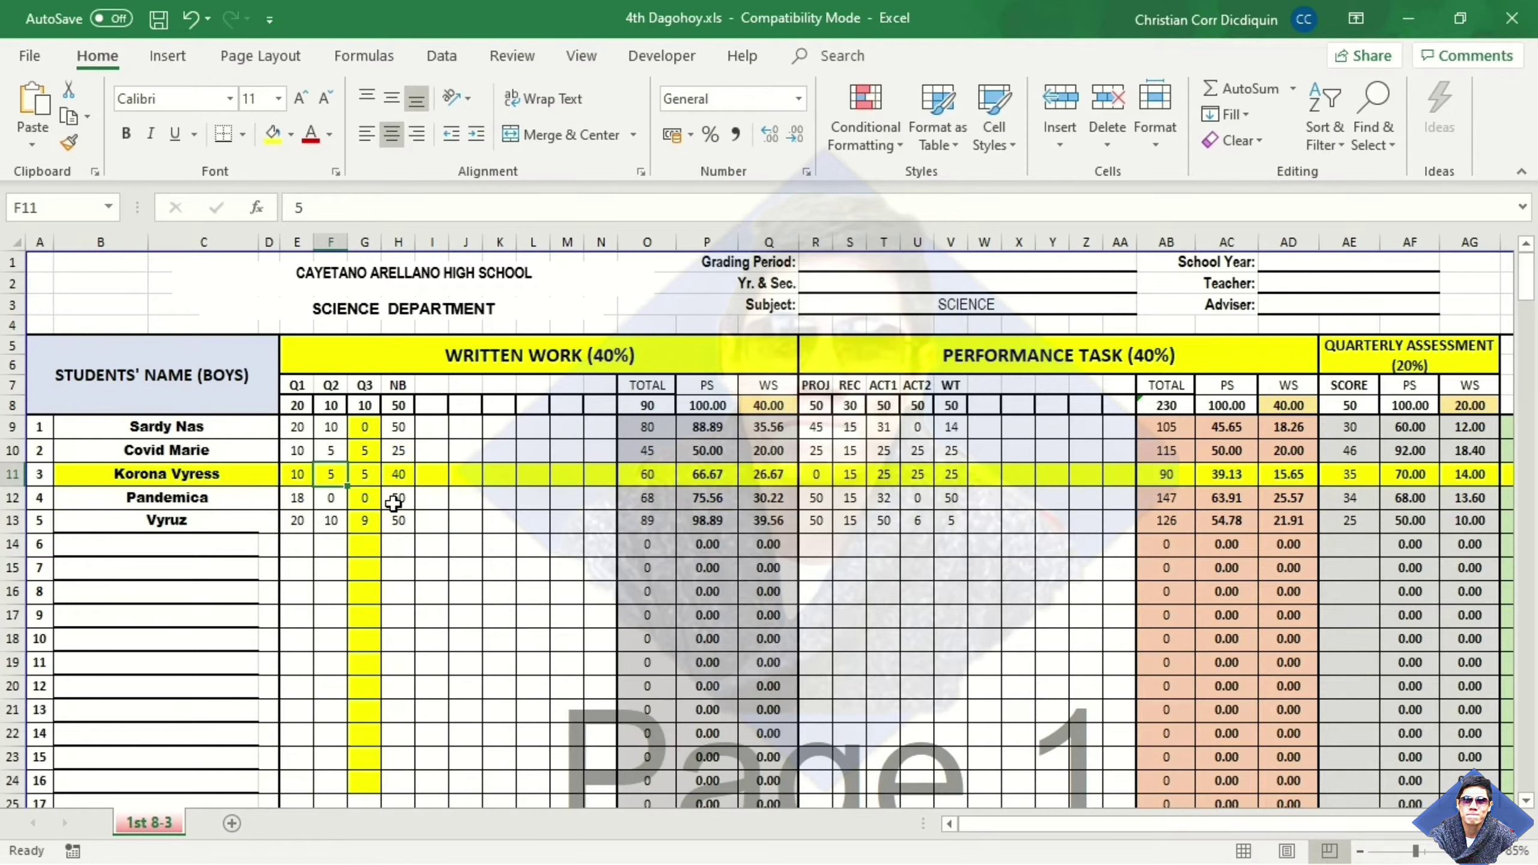
key(Up)
key(F9)
key(Down)
key(Down)
key(Right)
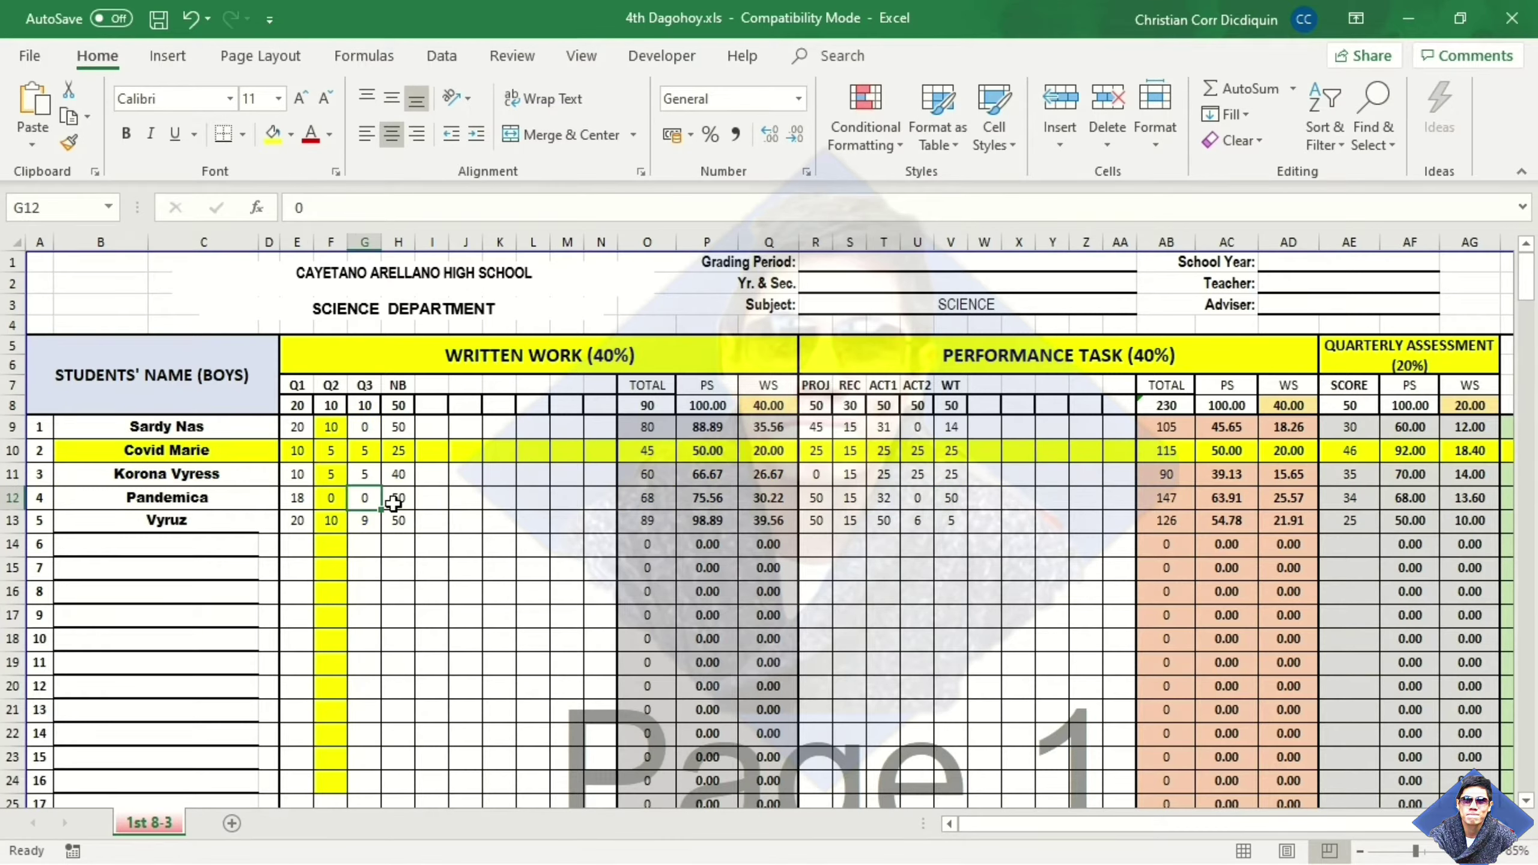
Step: Test the highlight further at K11, U11, S12, G10 and H12, then open the Developer tab
key(Right)
key(F9)
key(Right)
key(Right)
key(Right)
key(Up)
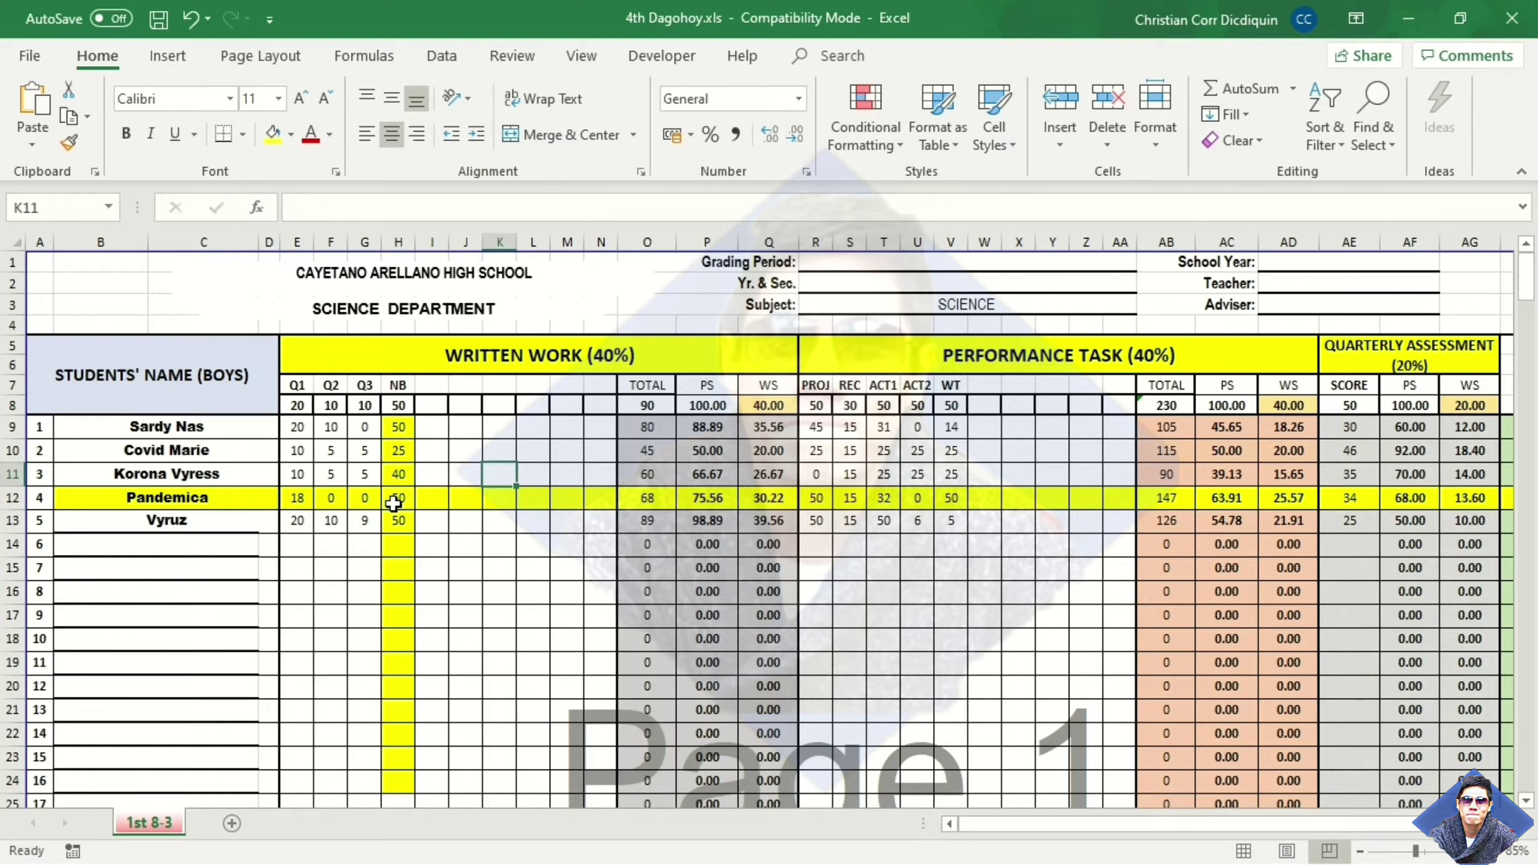
key(Right)
key(Right)
key(Right)
key(Right)
key(Right)
key(Right)
key(Right)
key(Right)
key(Right)
key(Right)
key(F9)
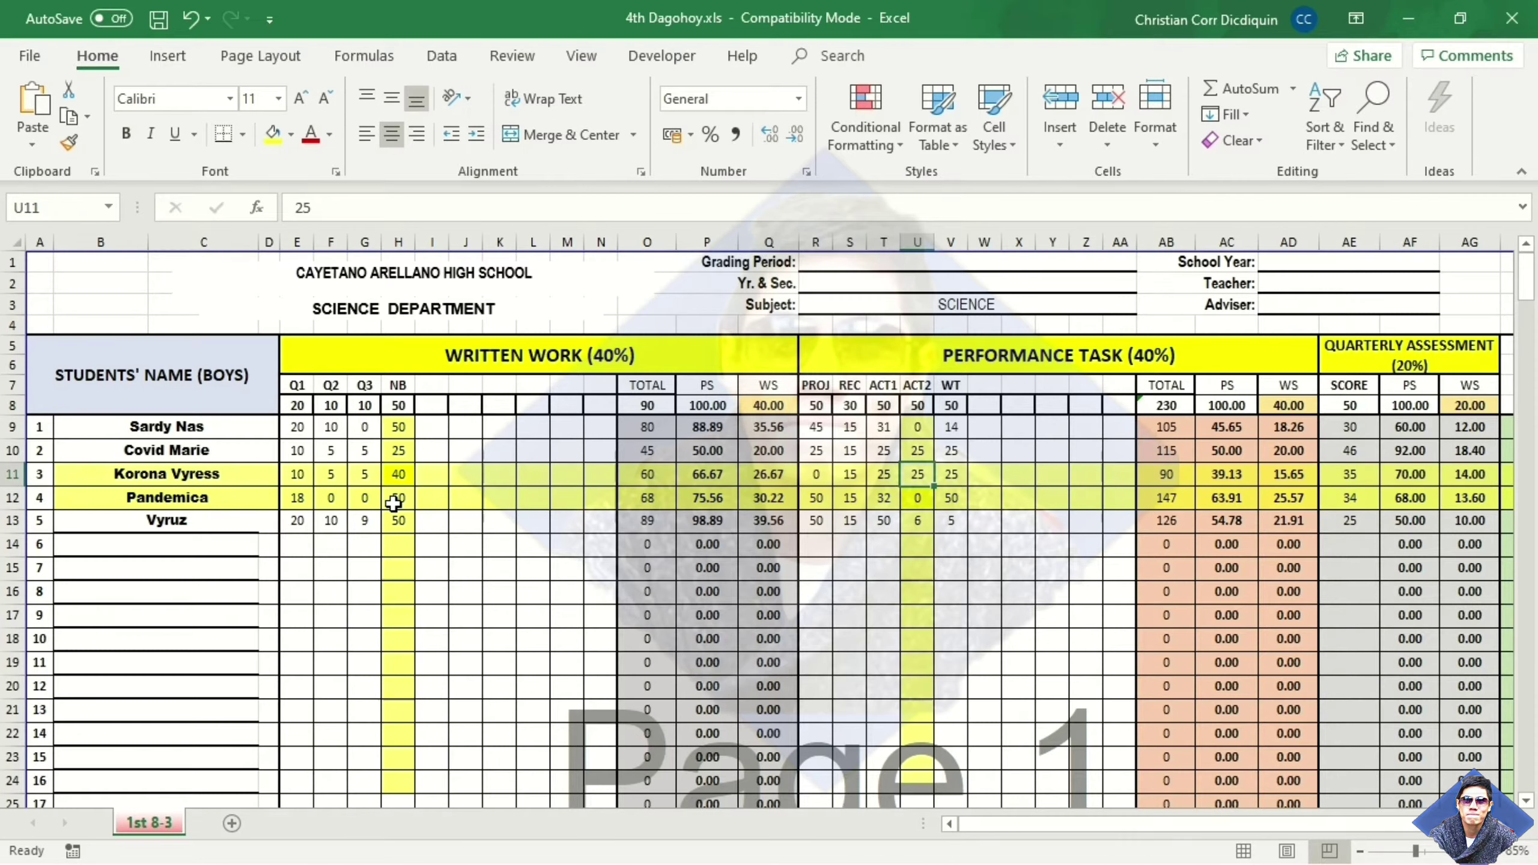
key(Down)
key(Left)
key(Left)
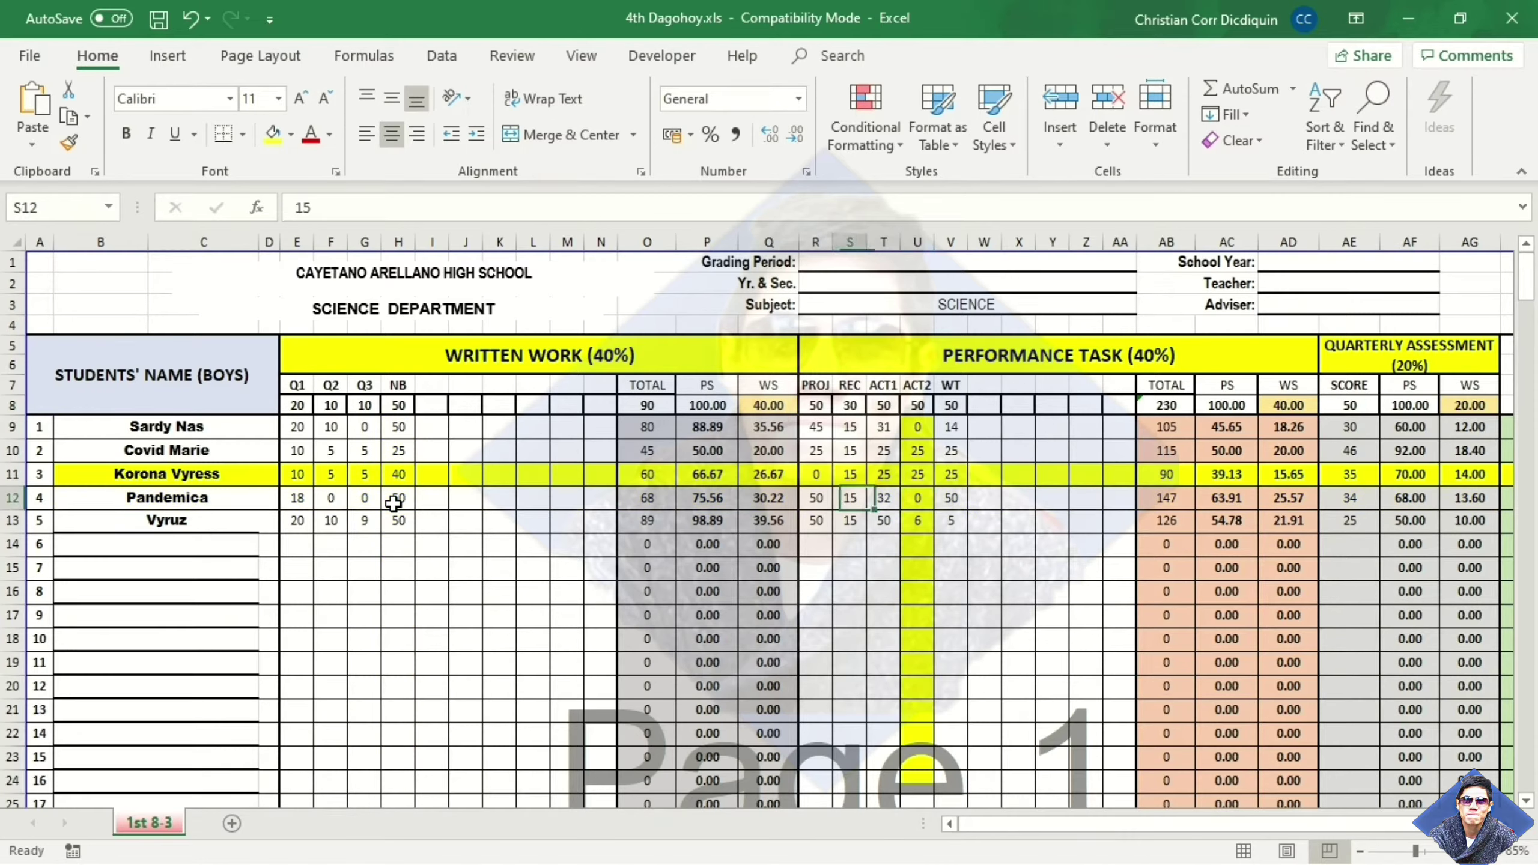
key(F9)
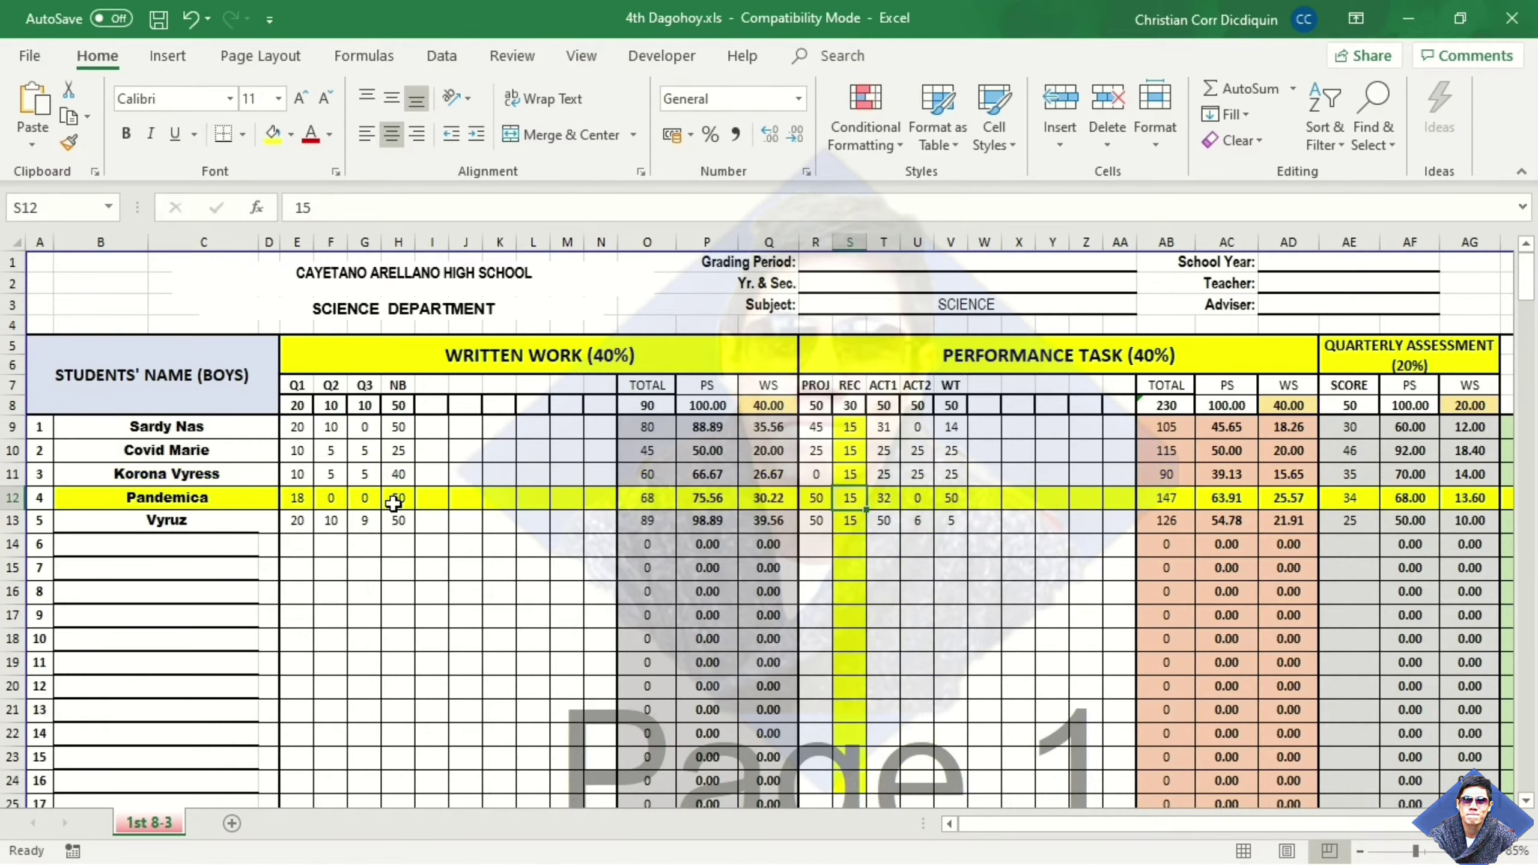
click(371, 450)
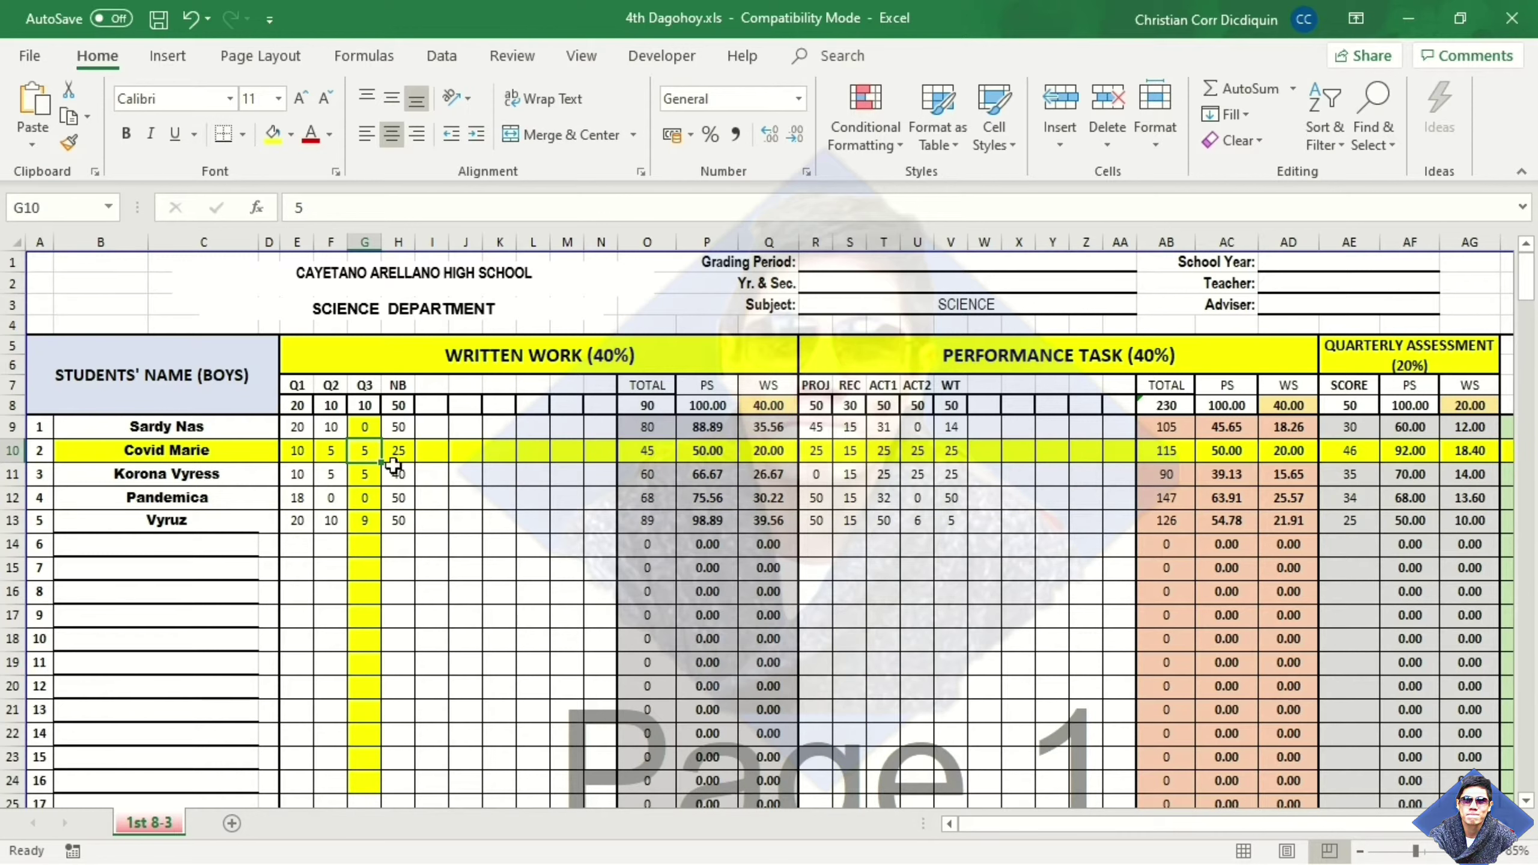
click(405, 497)
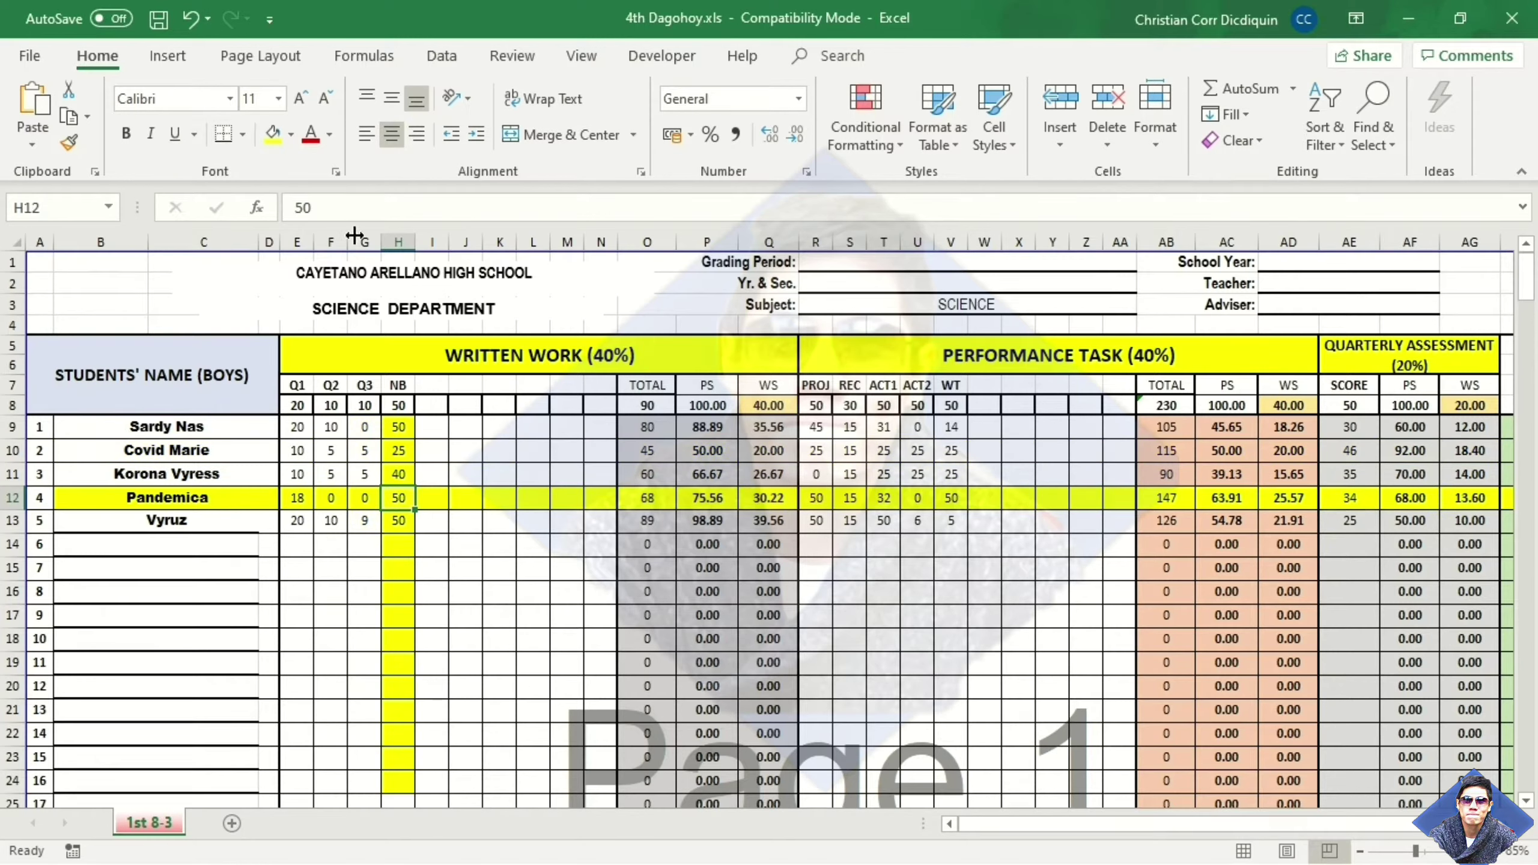
click(676, 57)
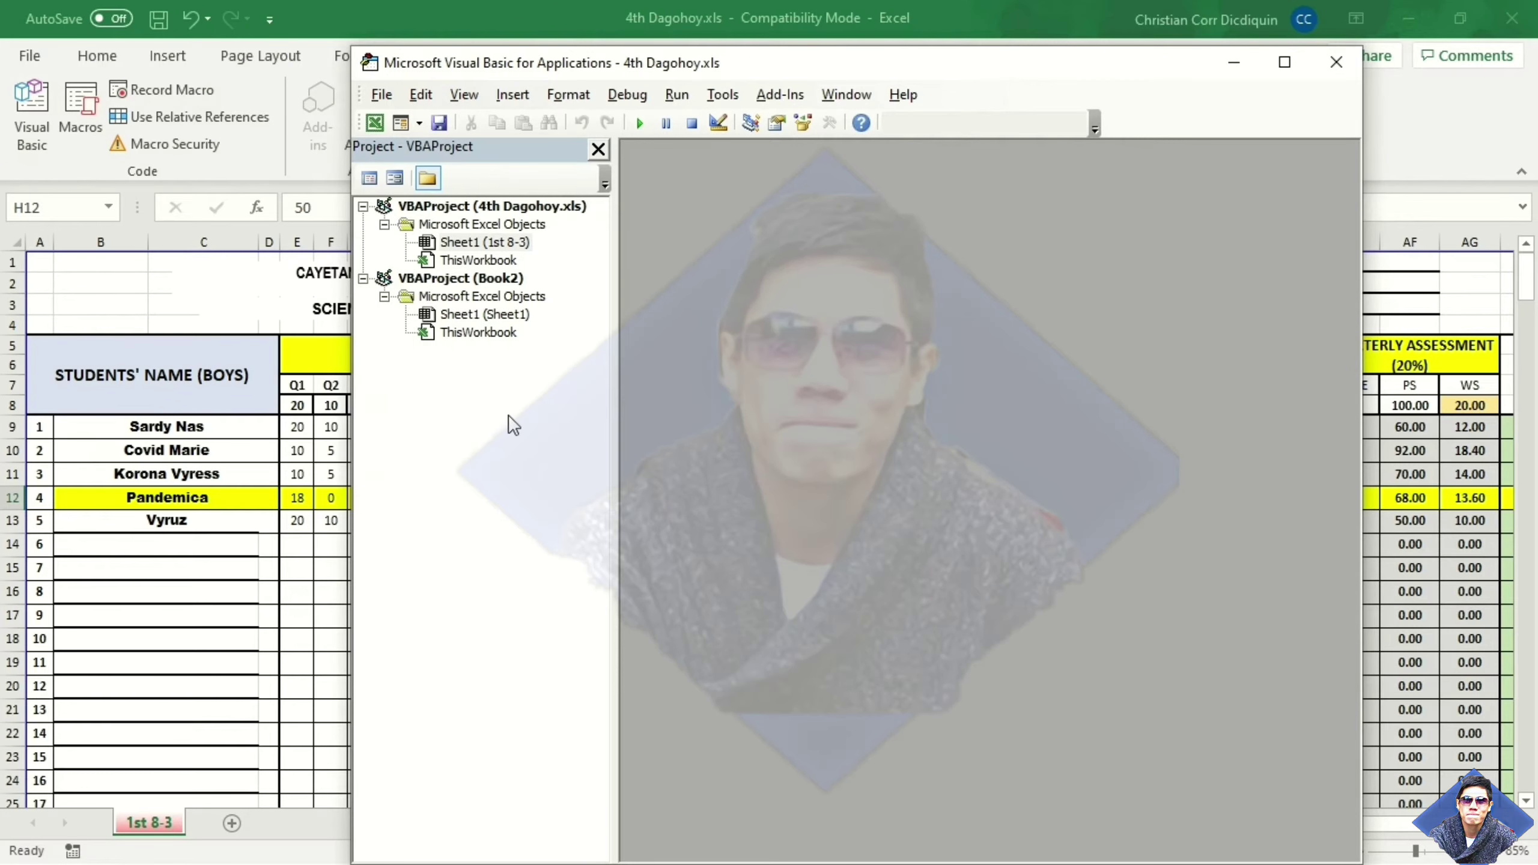
Step: Add a Worksheet_SelectionChange procedure to Sheet1 (1st 8-3) containing Application.Calculate
click(488, 243)
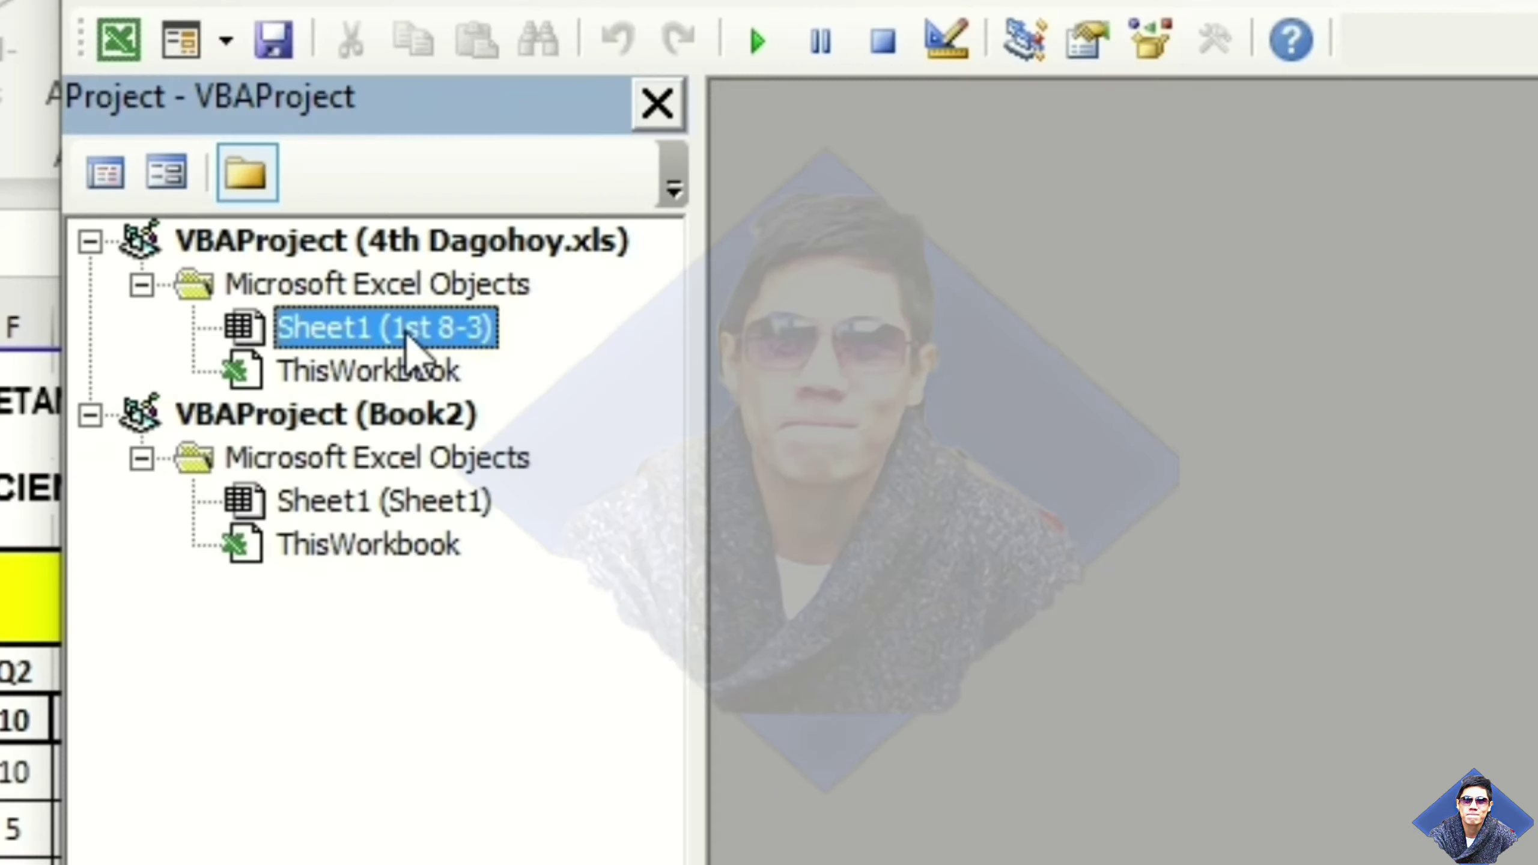
double_click(411, 340)
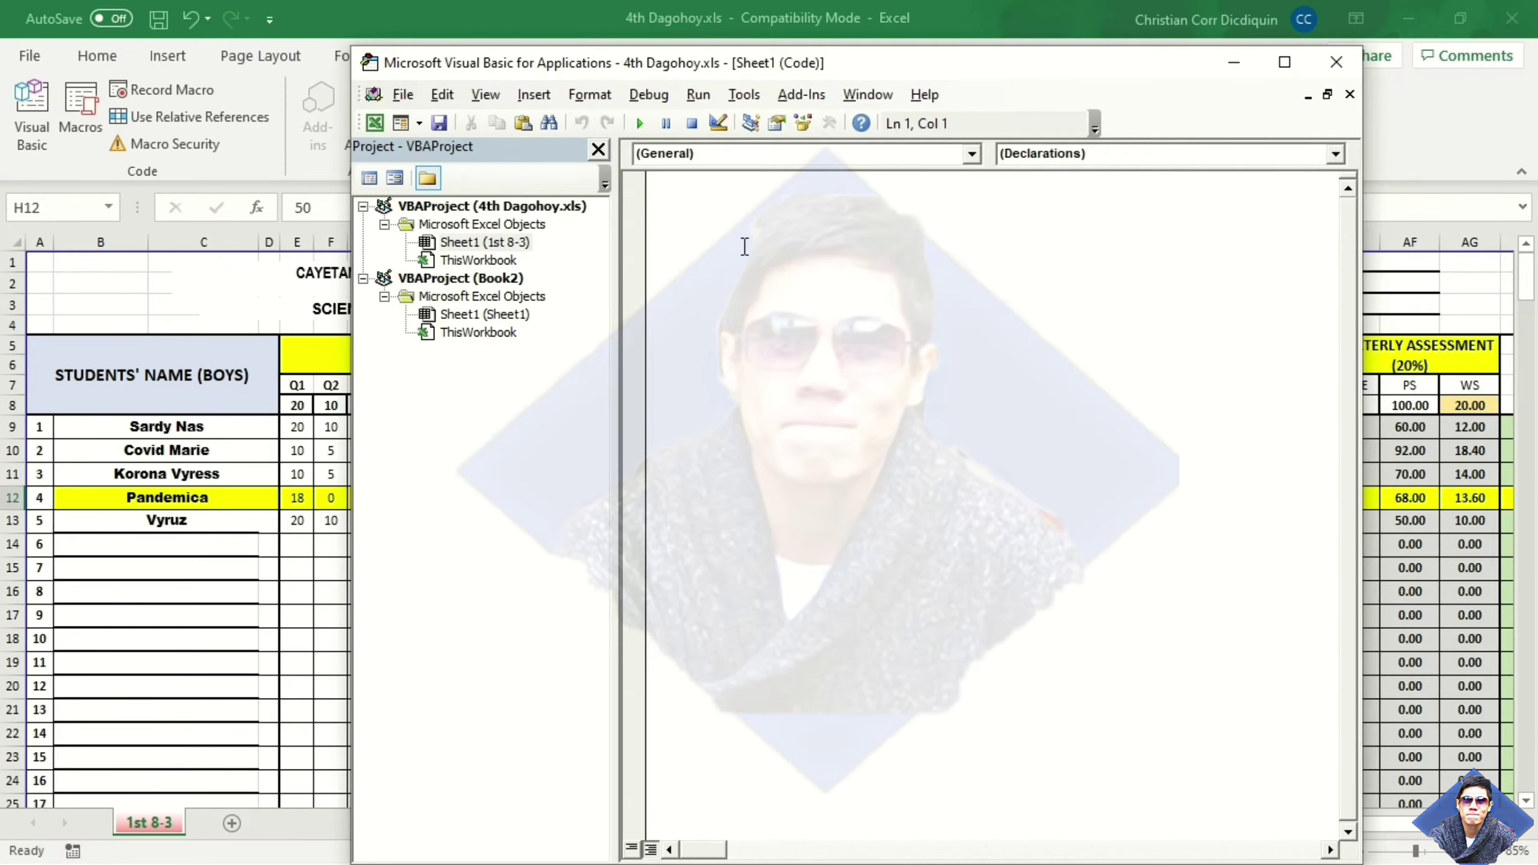
click(974, 153)
click(910, 189)
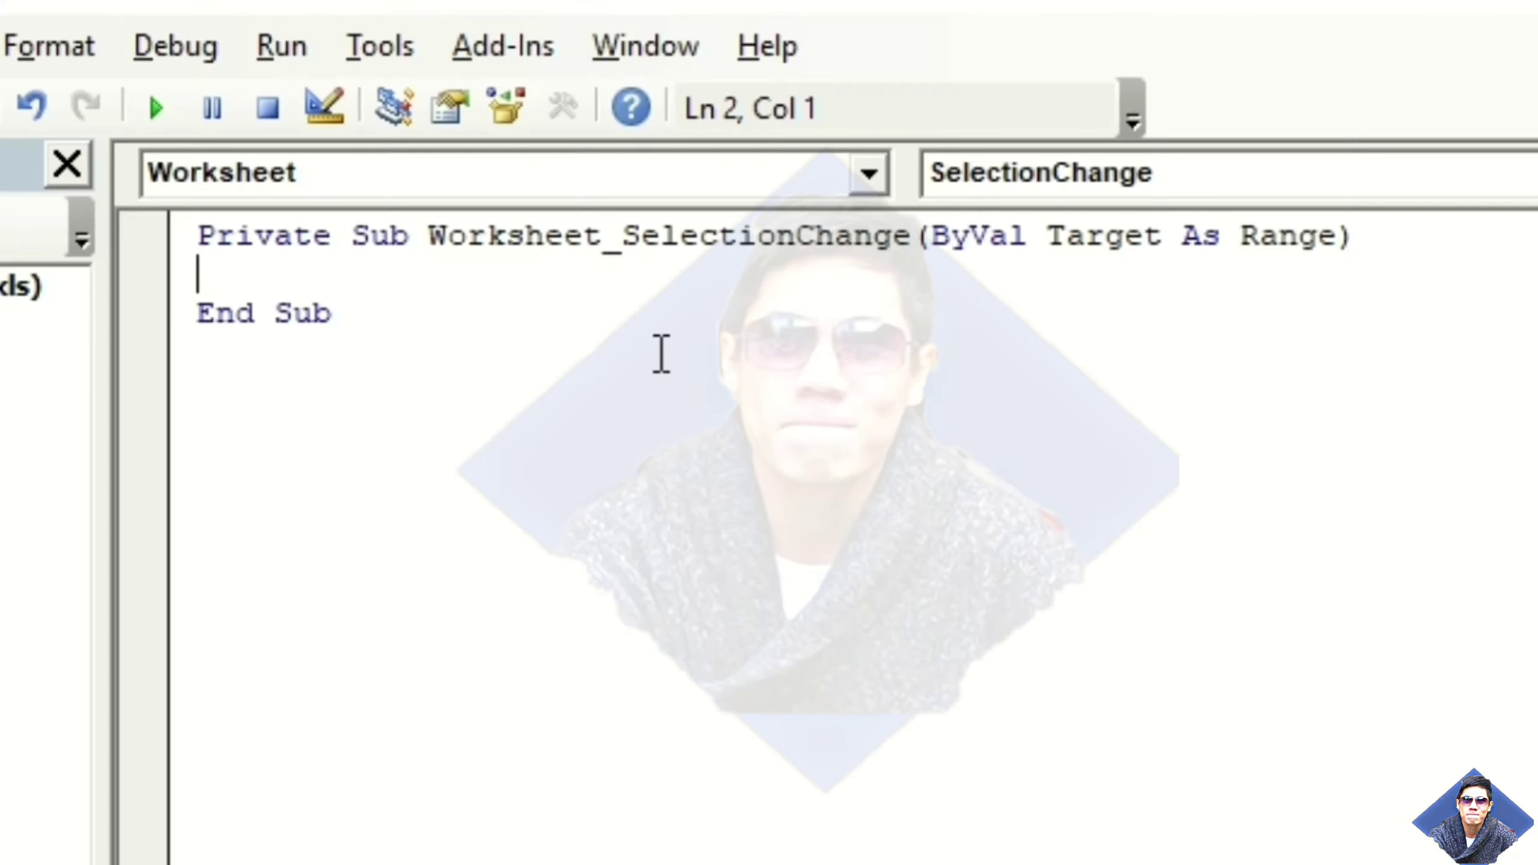
text(Appl)
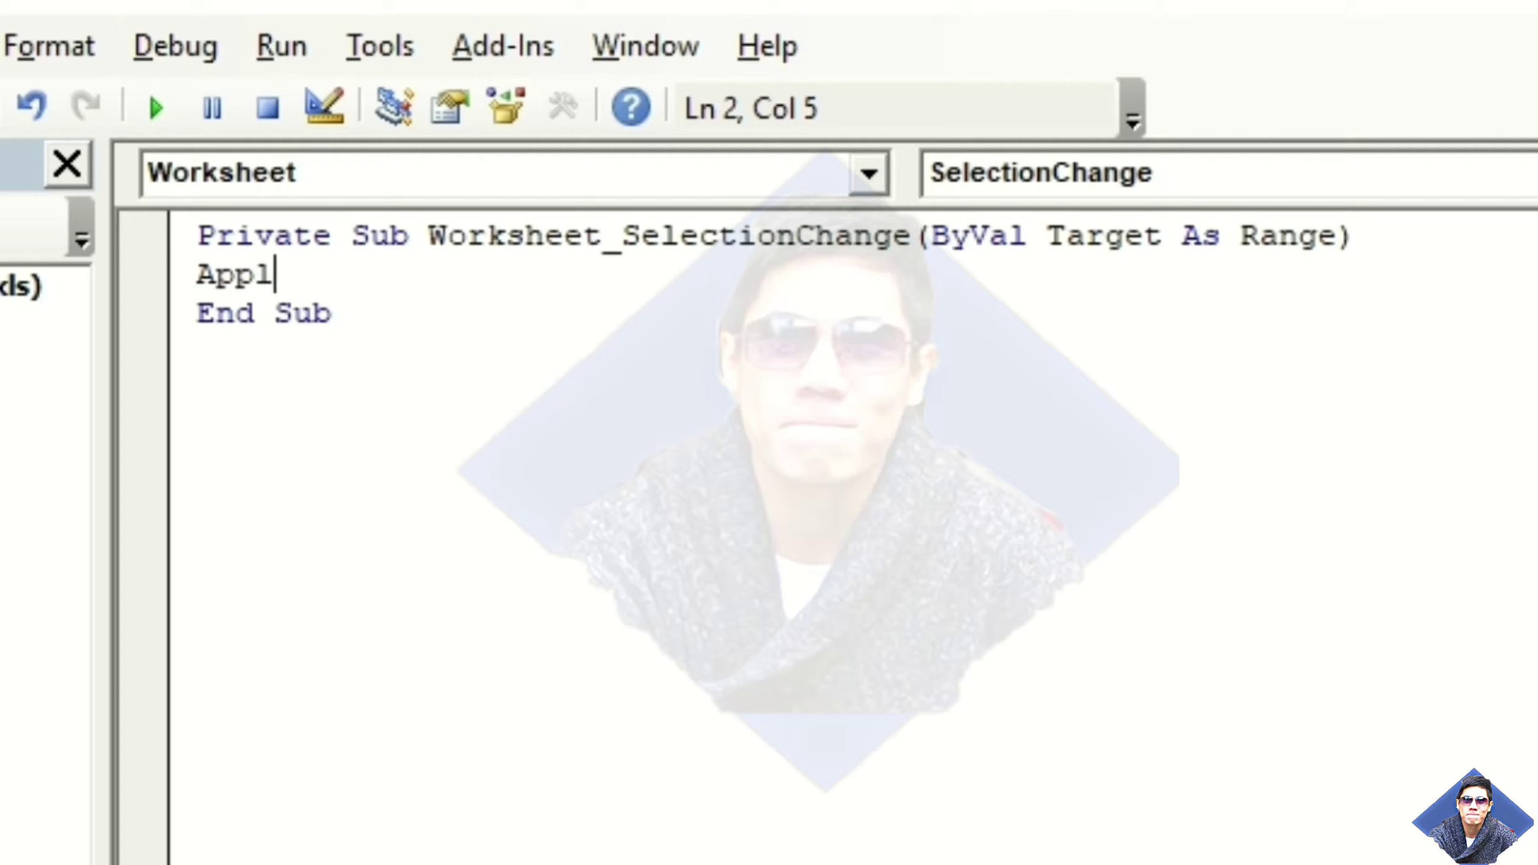
text(ication.)
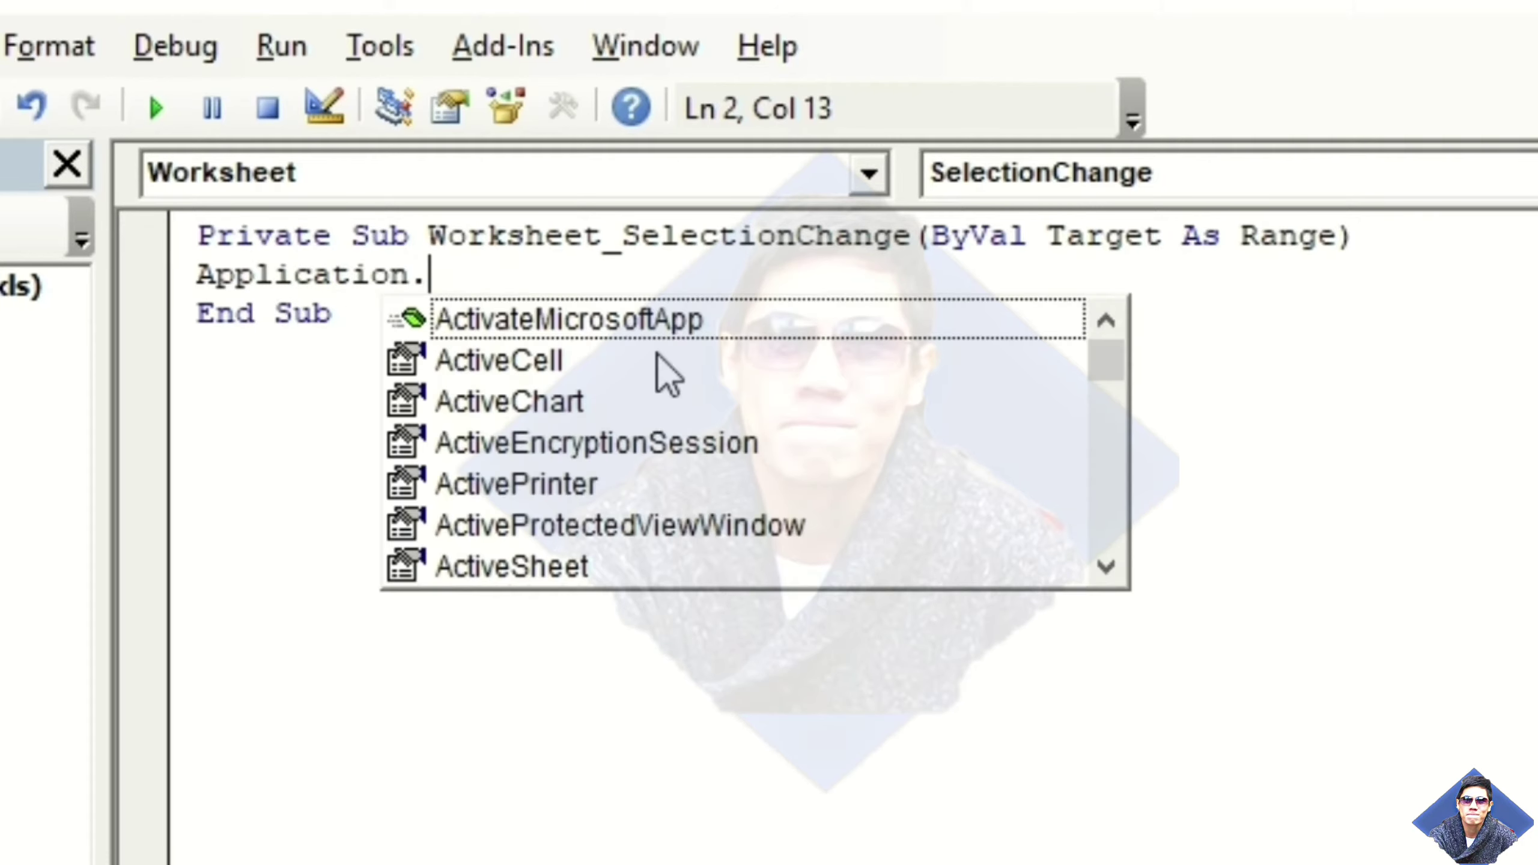
text(Ca)
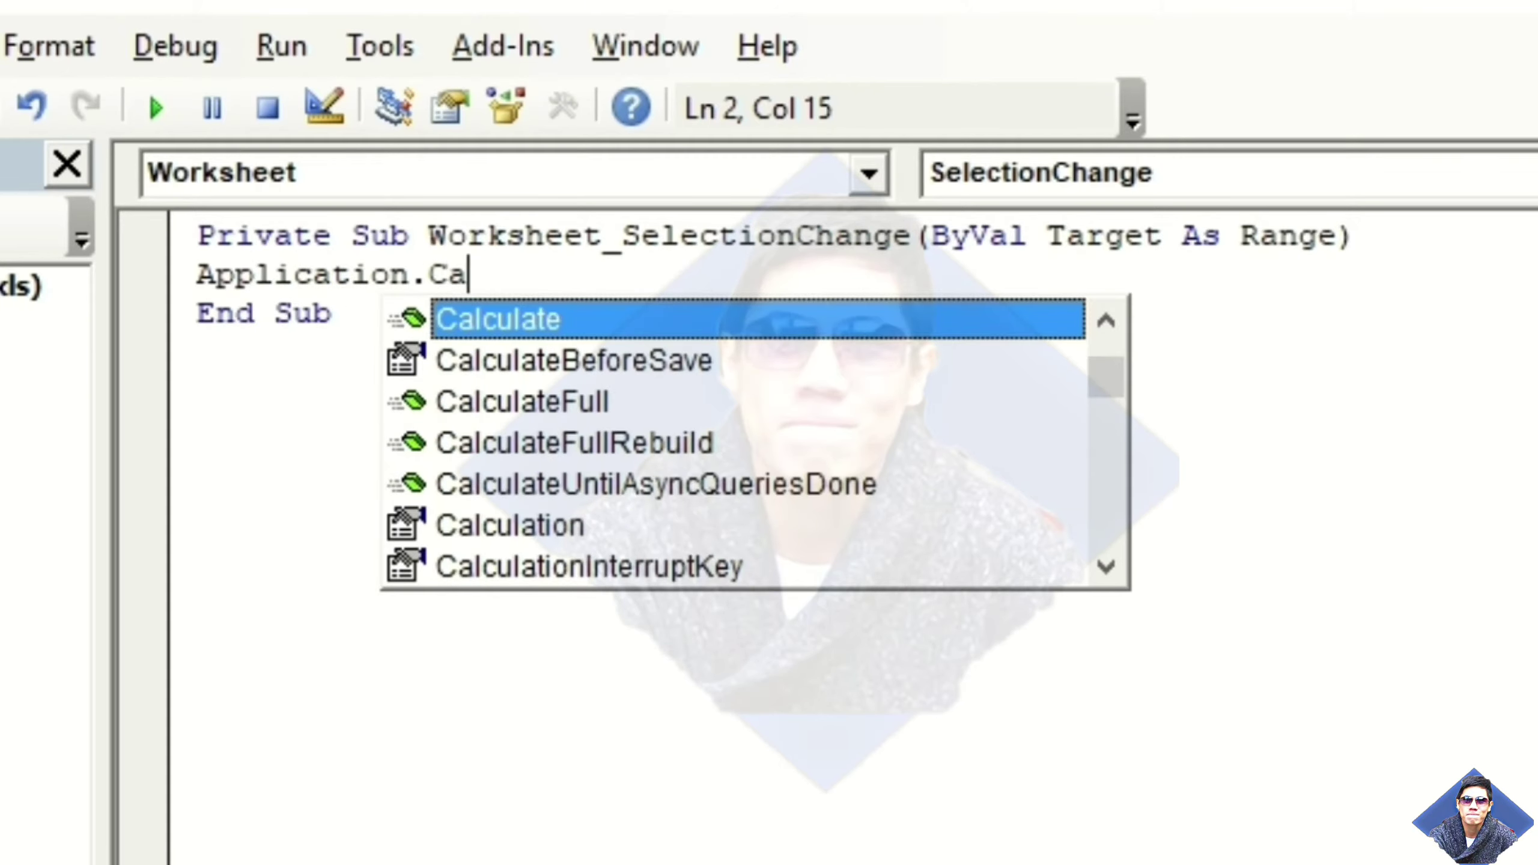
key(Return)
key(BackSpace)
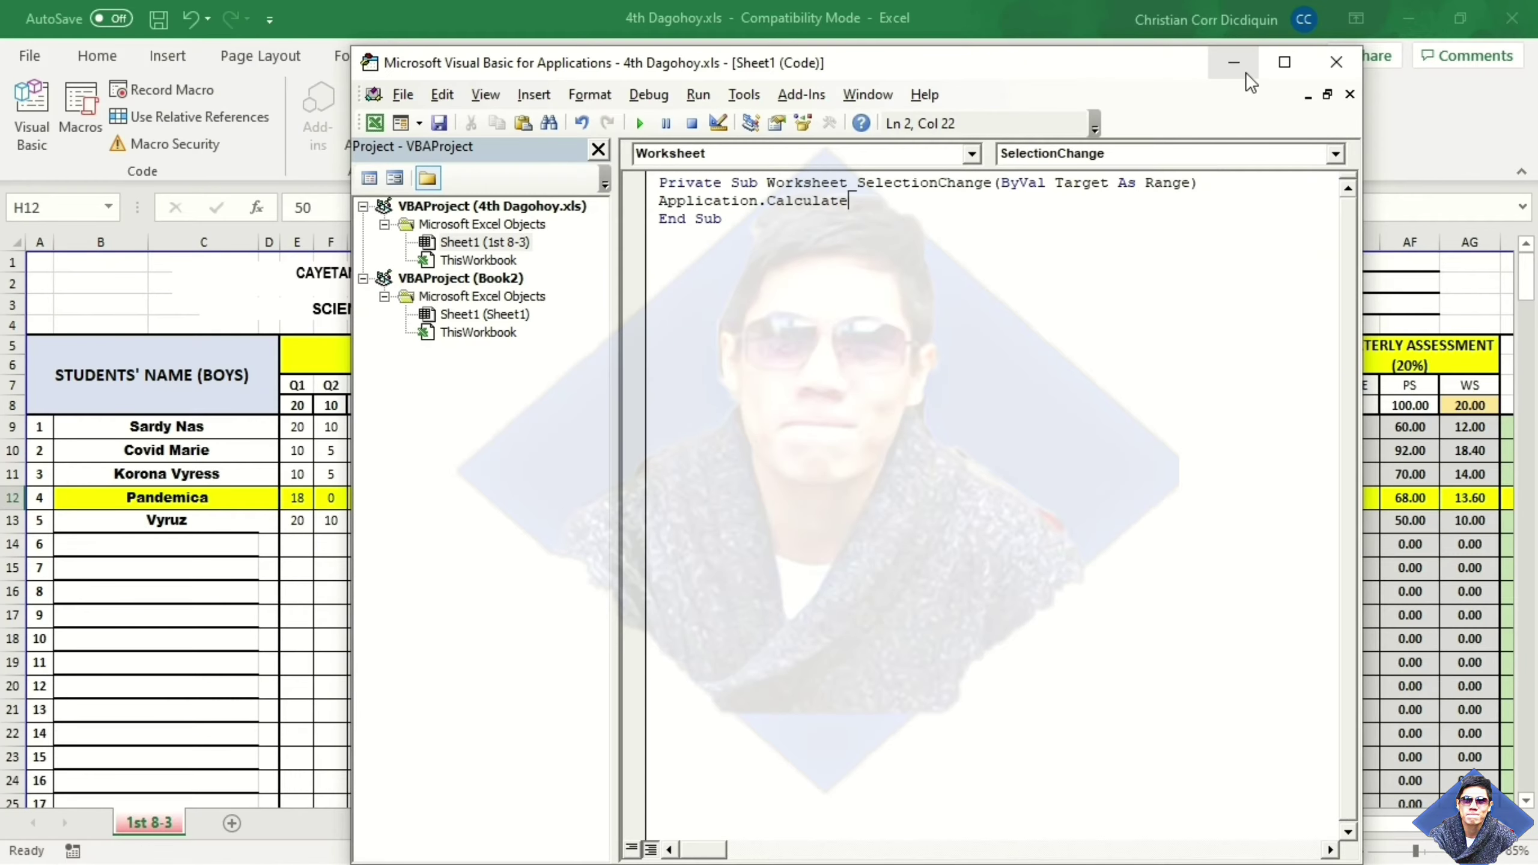
click(1245, 72)
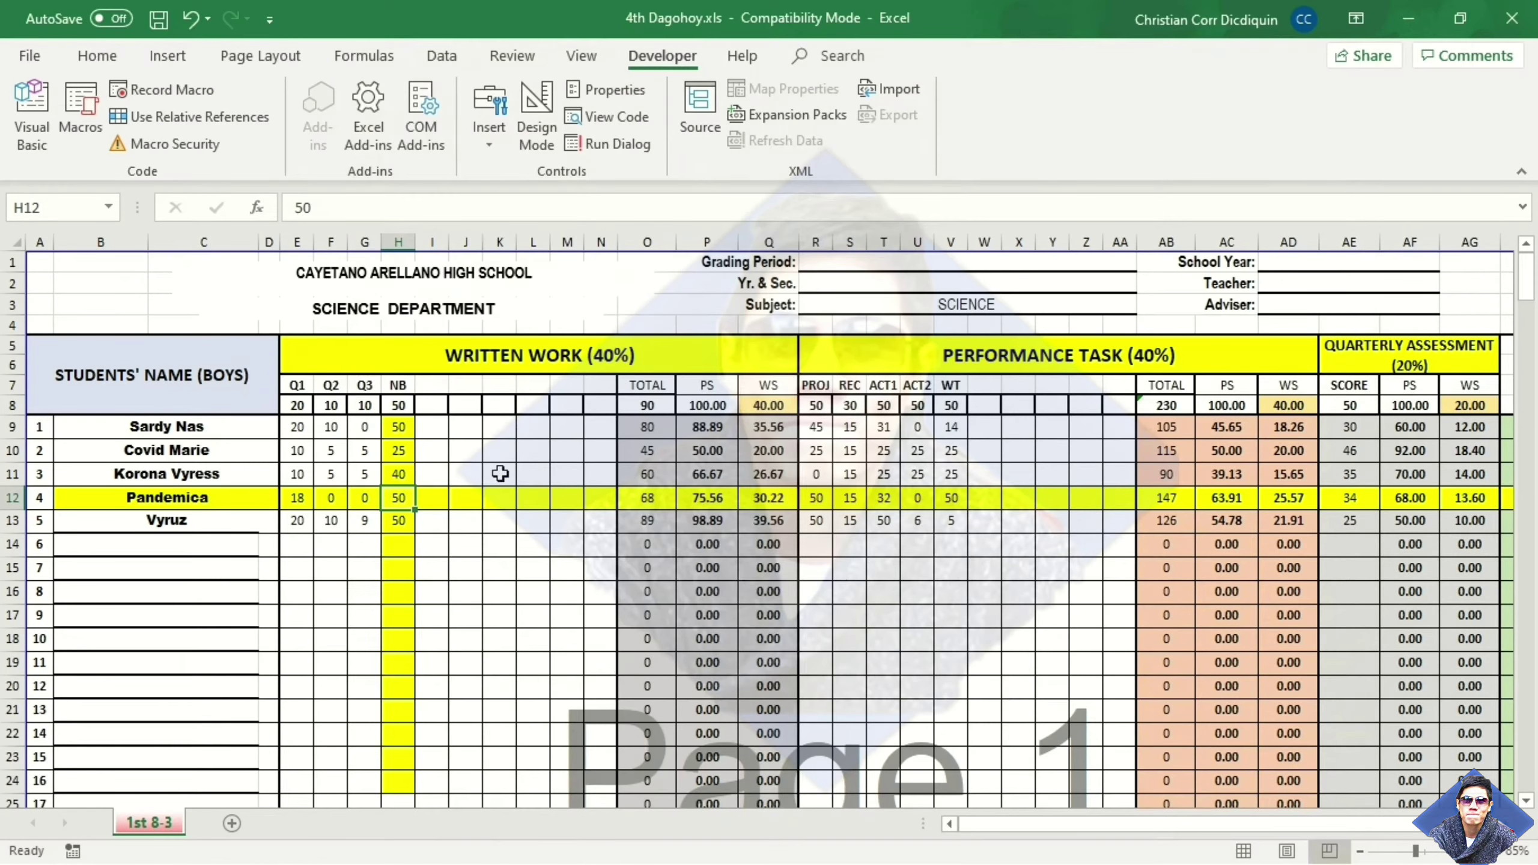
click(360, 522)
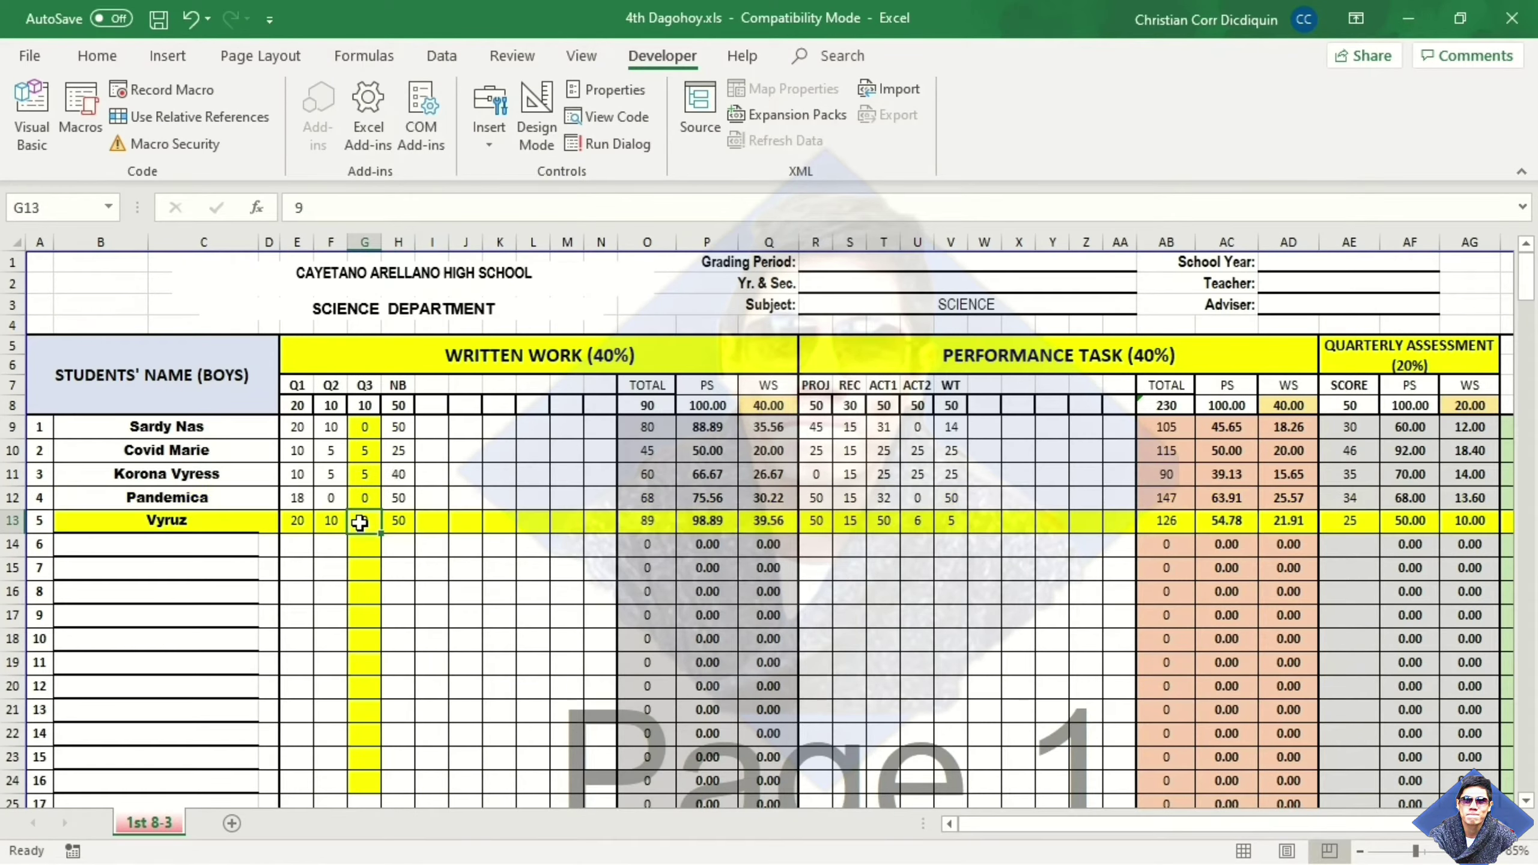
click(318, 478)
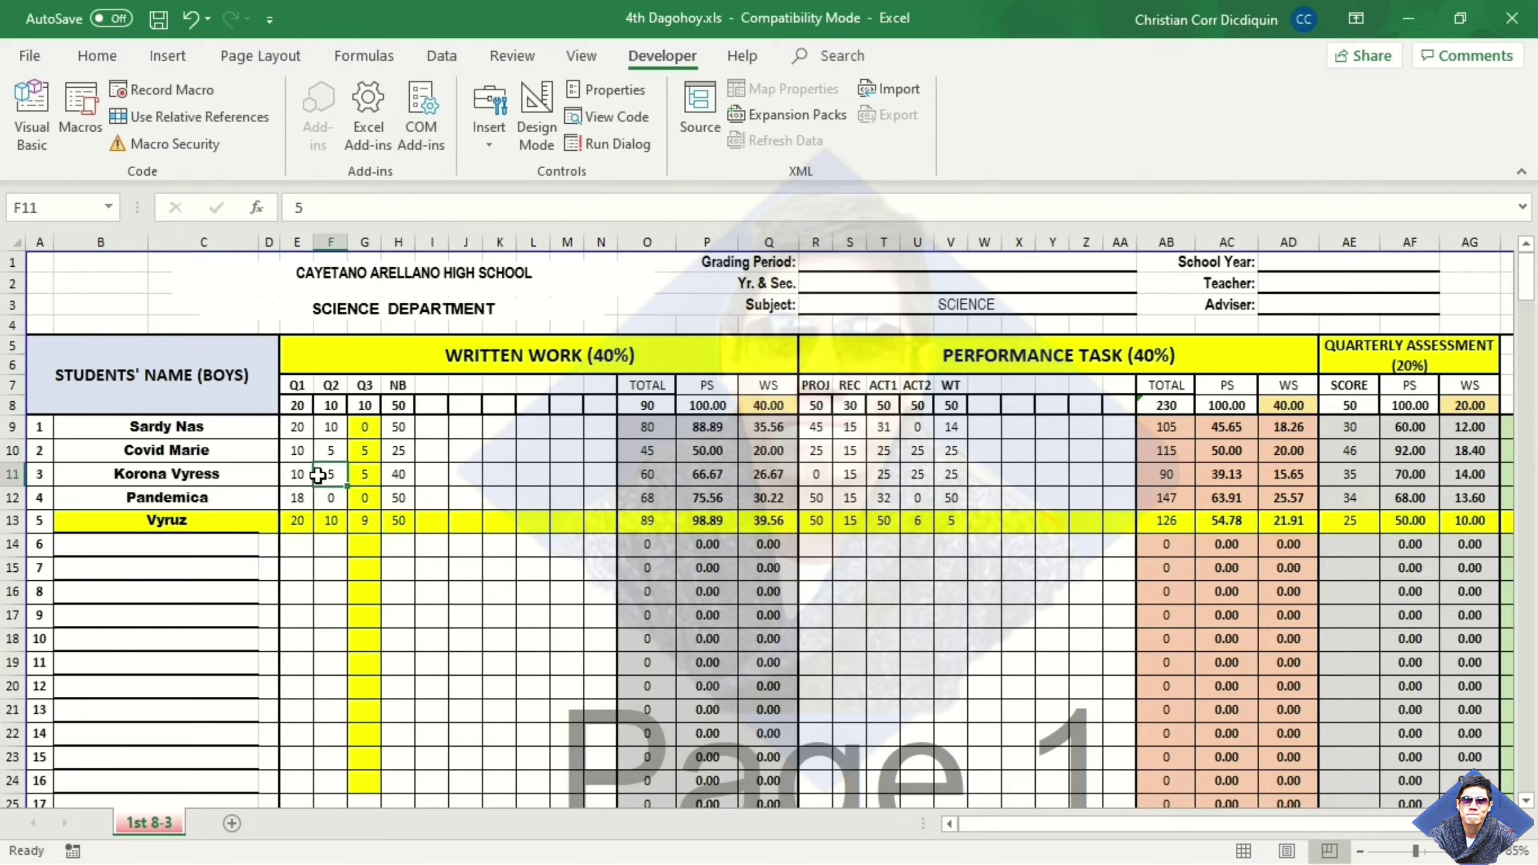
click(402, 455)
click(812, 494)
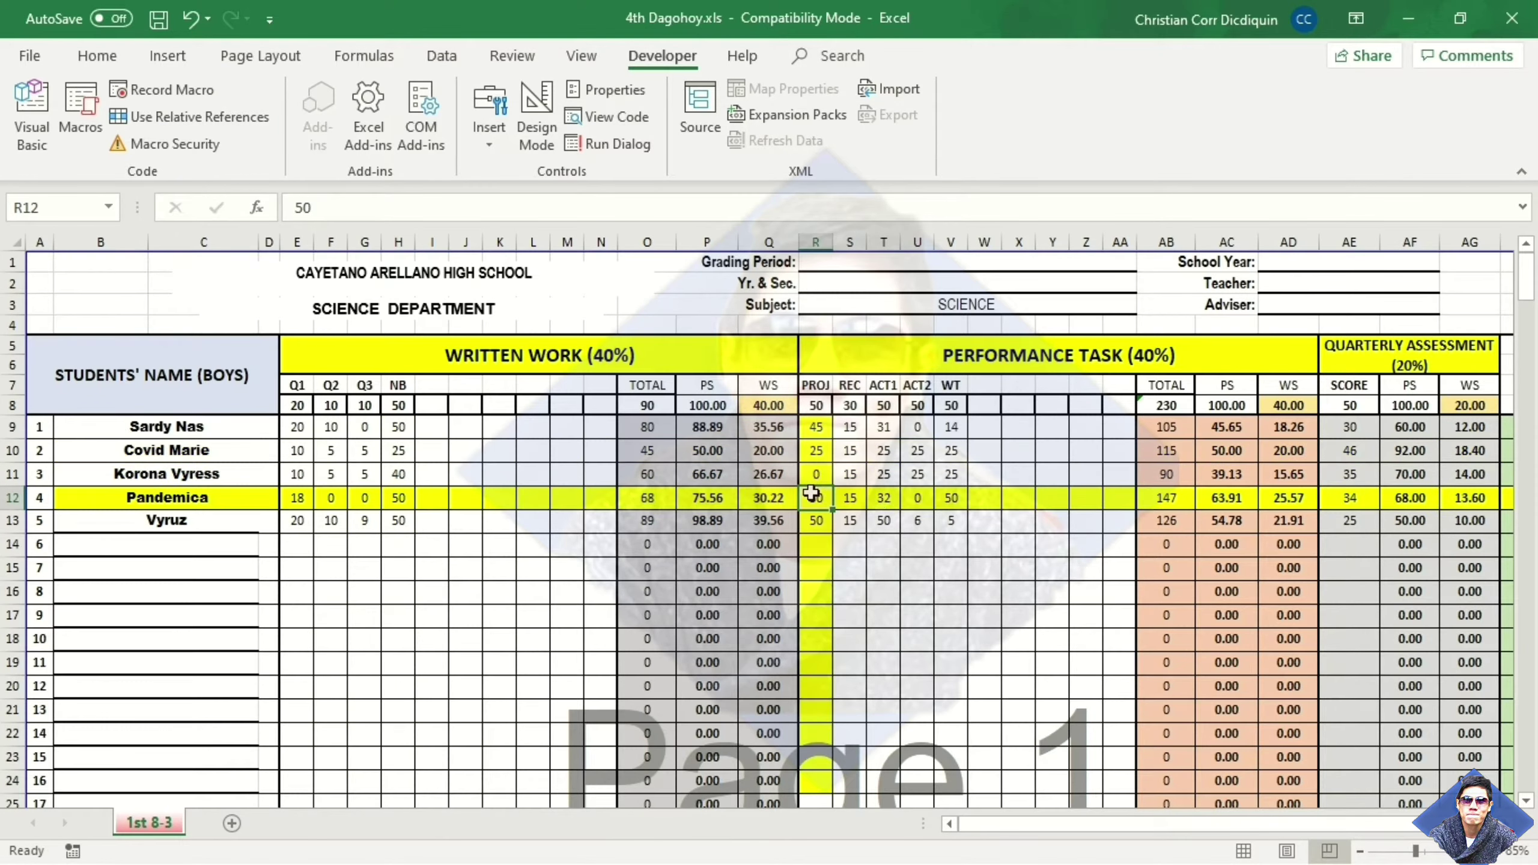
click(913, 477)
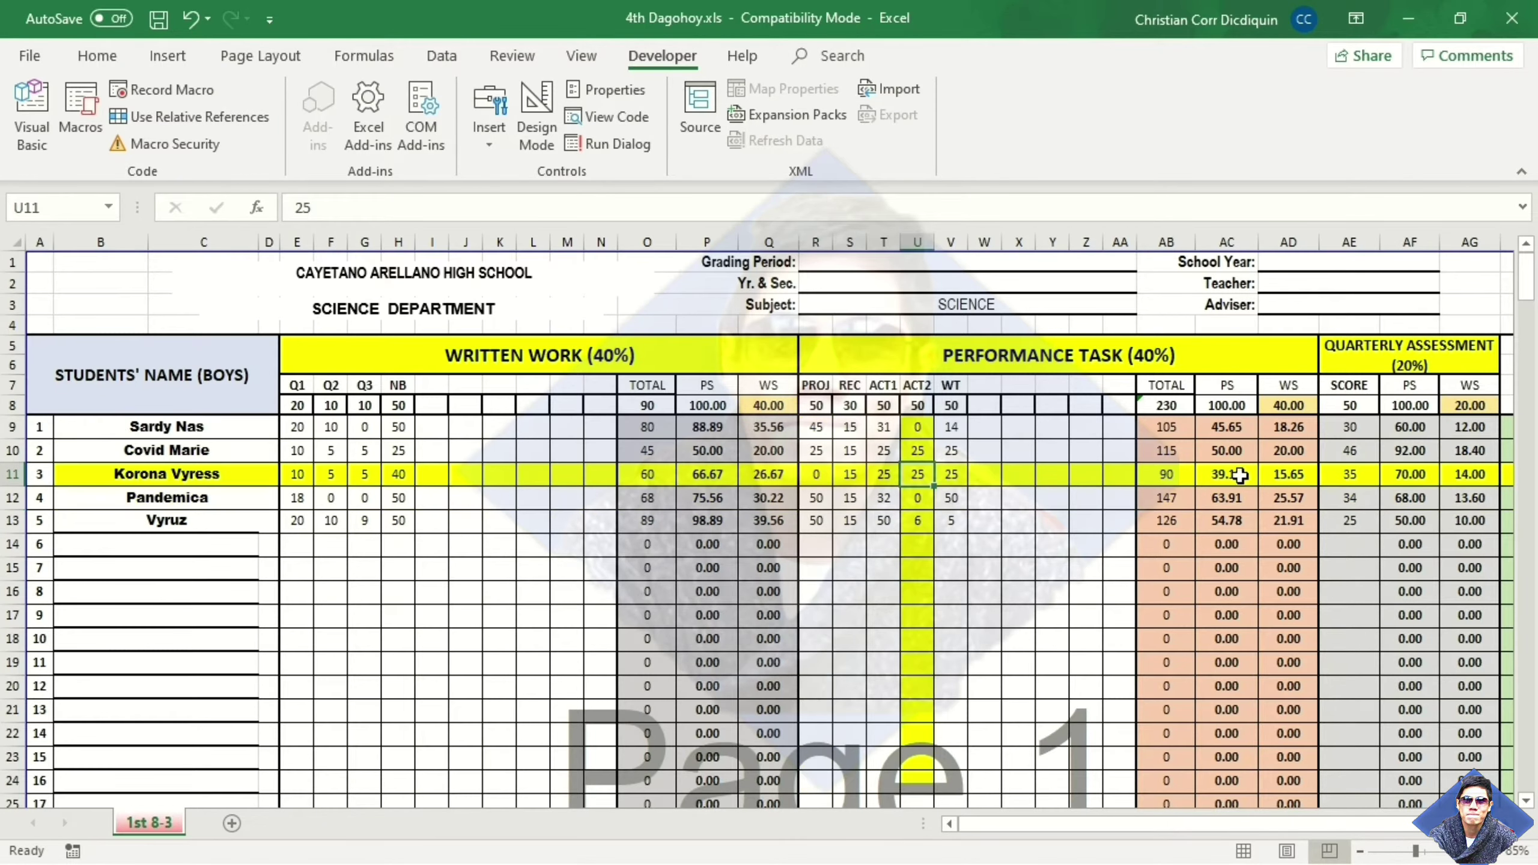
click(1368, 435)
click(308, 453)
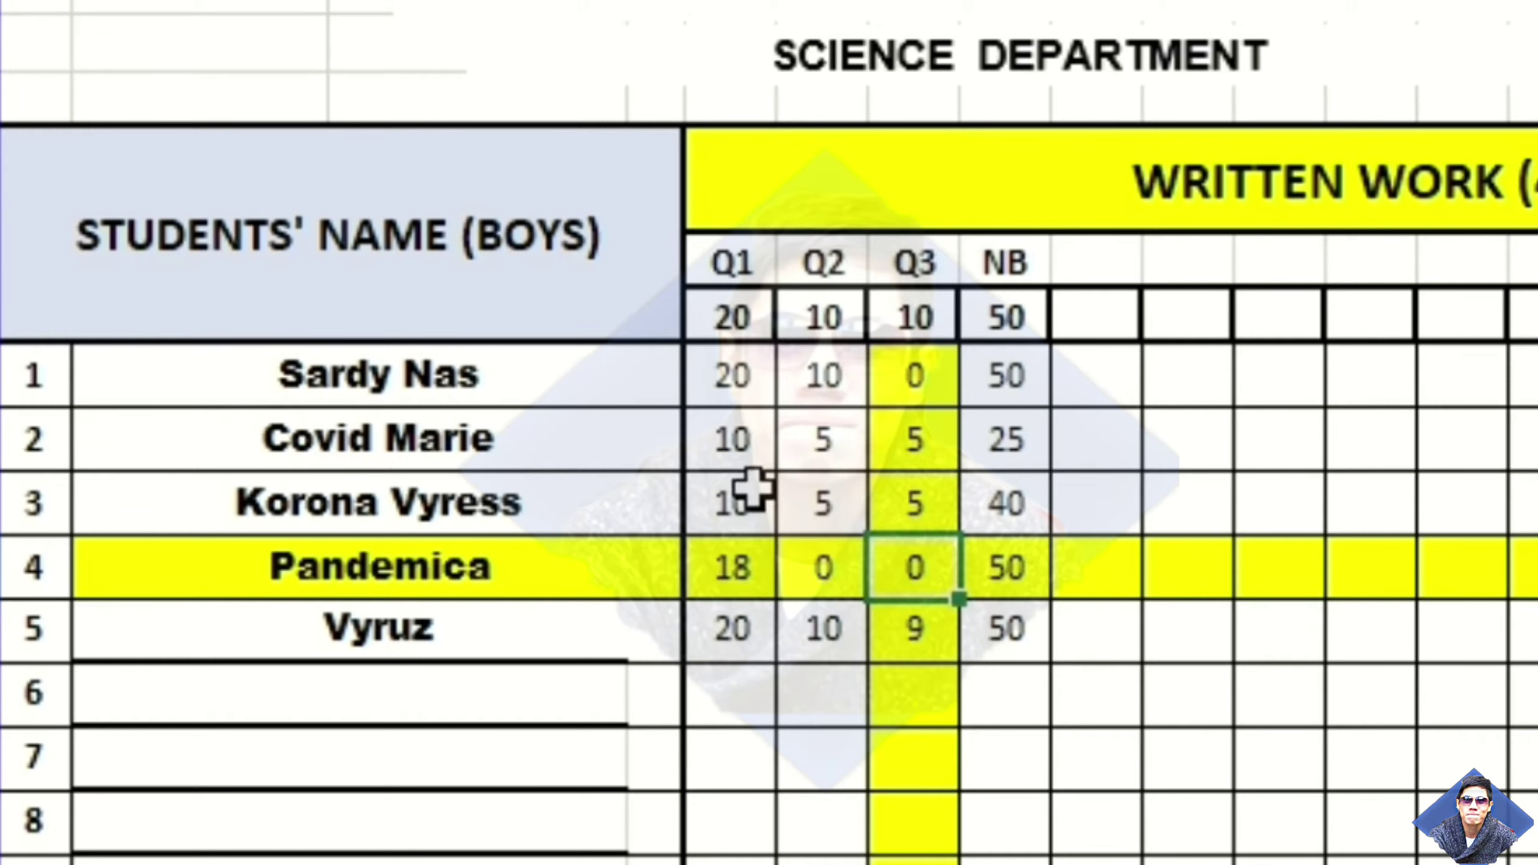
click(733, 441)
key(ctrl+c)
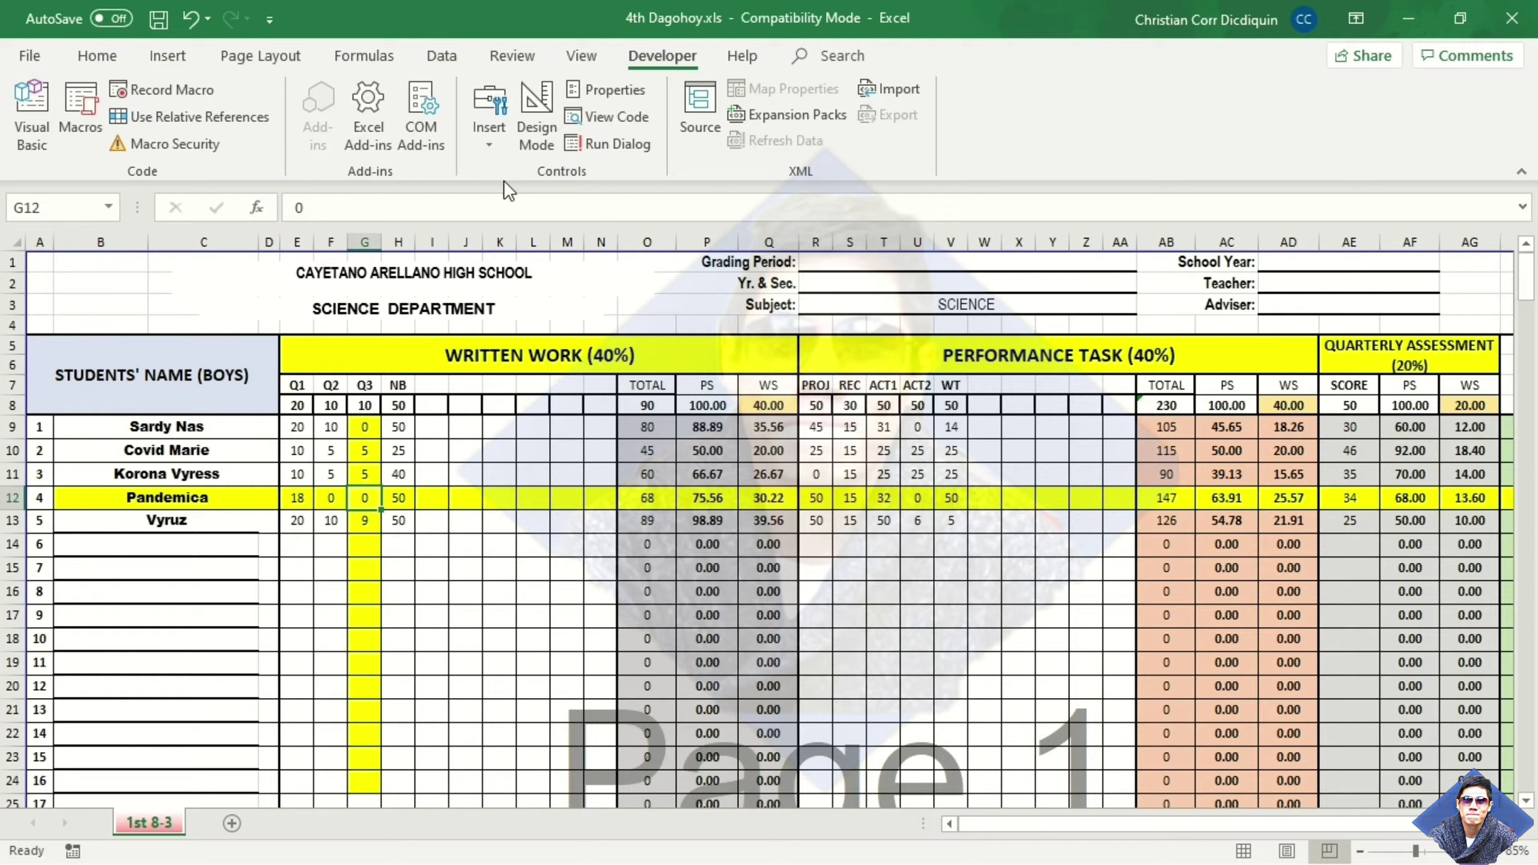
Step: Insert 'If Application.CutCopyMode = Fasle Then' on a new line above Application.Calculate
click(52, 147)
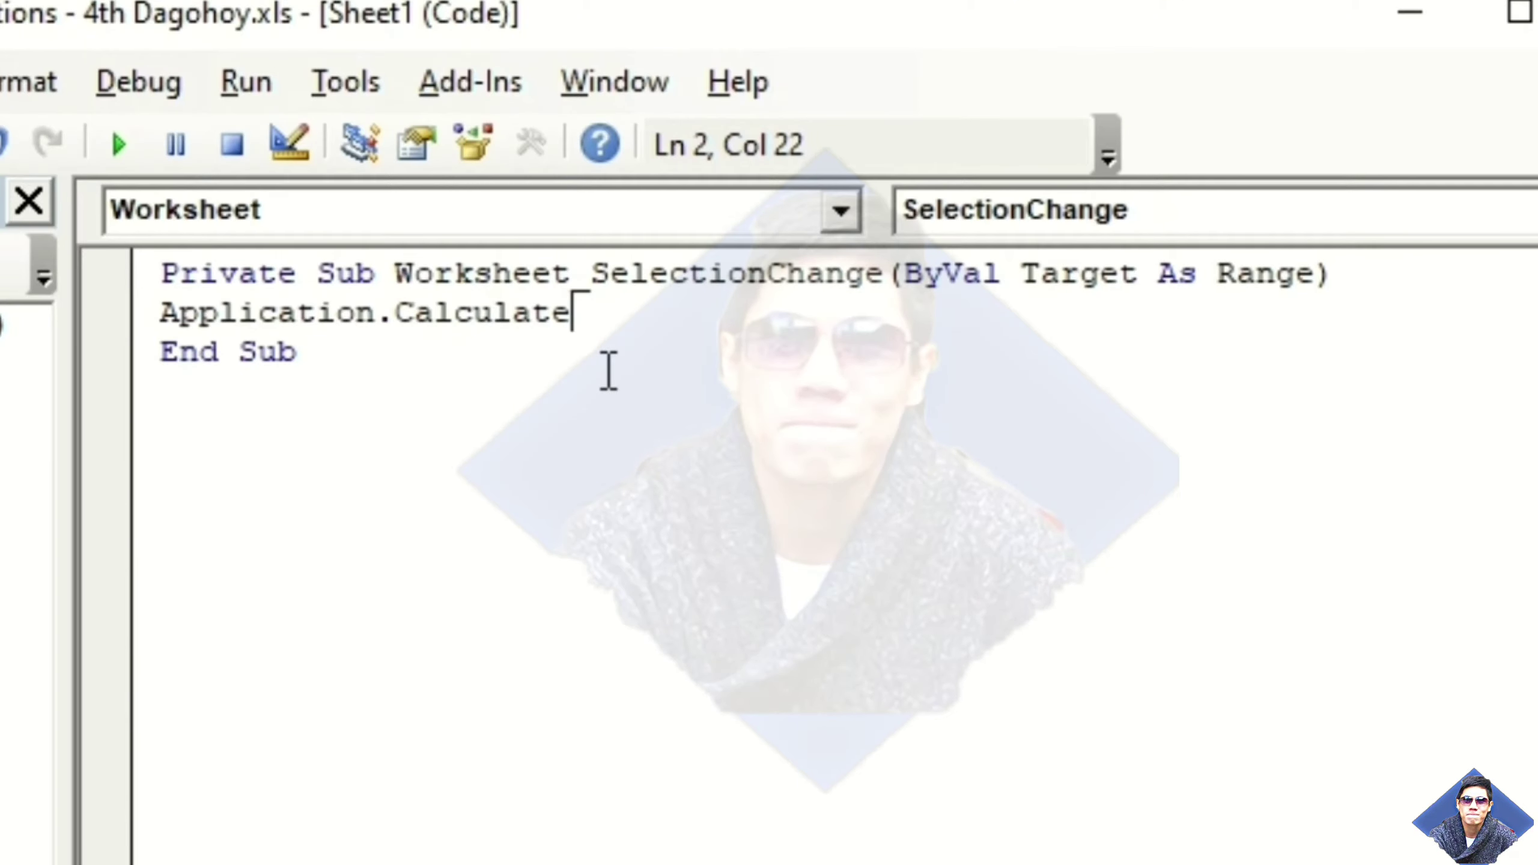
key(Return)
key(BackSpace)
key(Left)
key(Left)
key(Left)
key(Left)
key(Left)
key(Left)
key(Left)
key(Left)
key(Left)
key(Left)
key(Left)
key(Left)
key(Left)
key(Left)
key(Left)
key(Left)
key(Left)
key(Left)
key(Left)
key(Left)
key(Left)
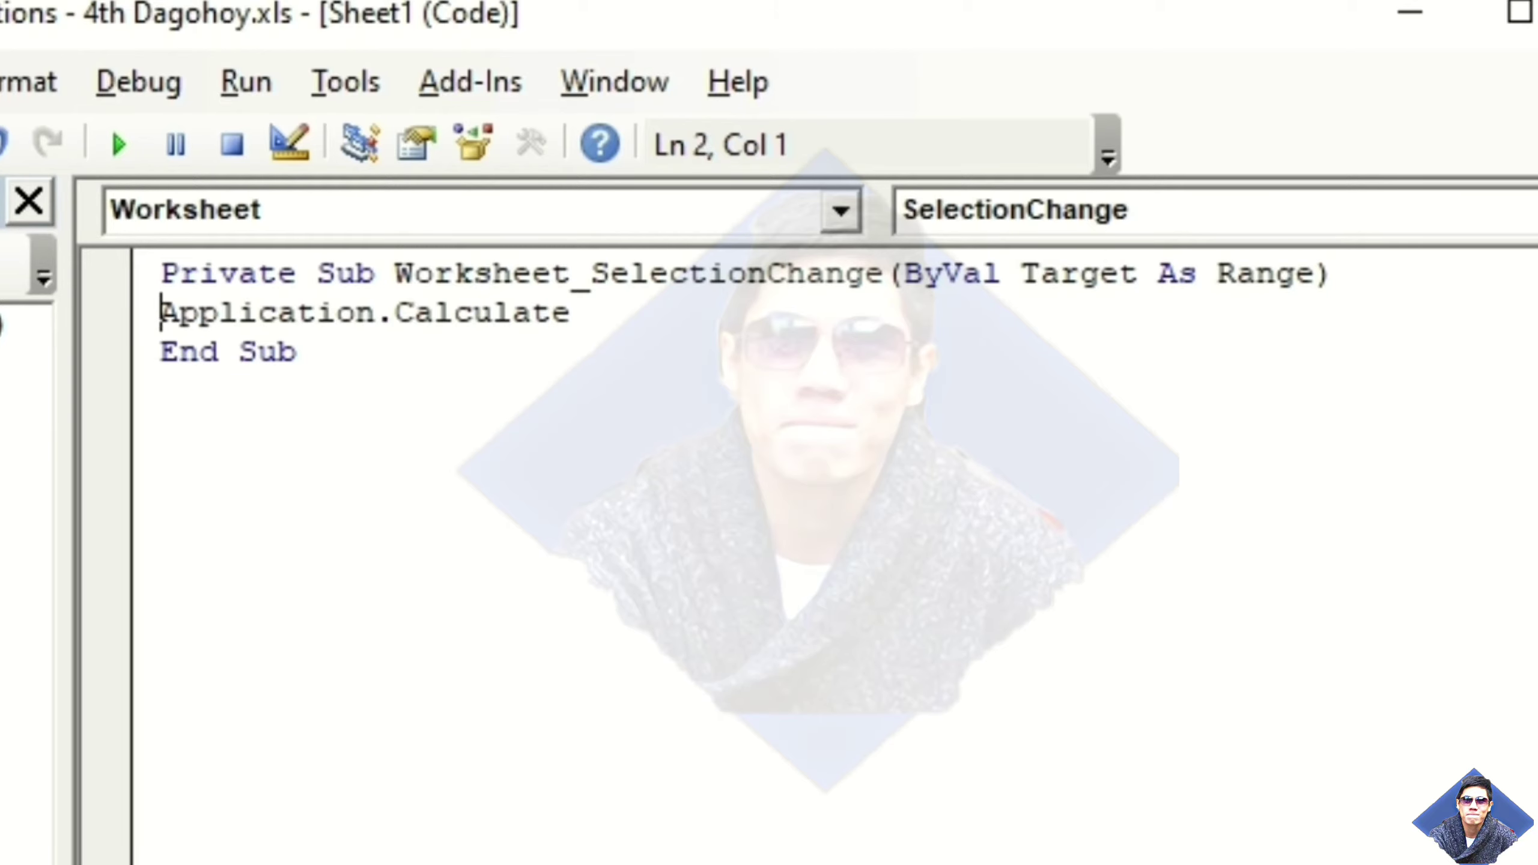
key(Return)
text(I)
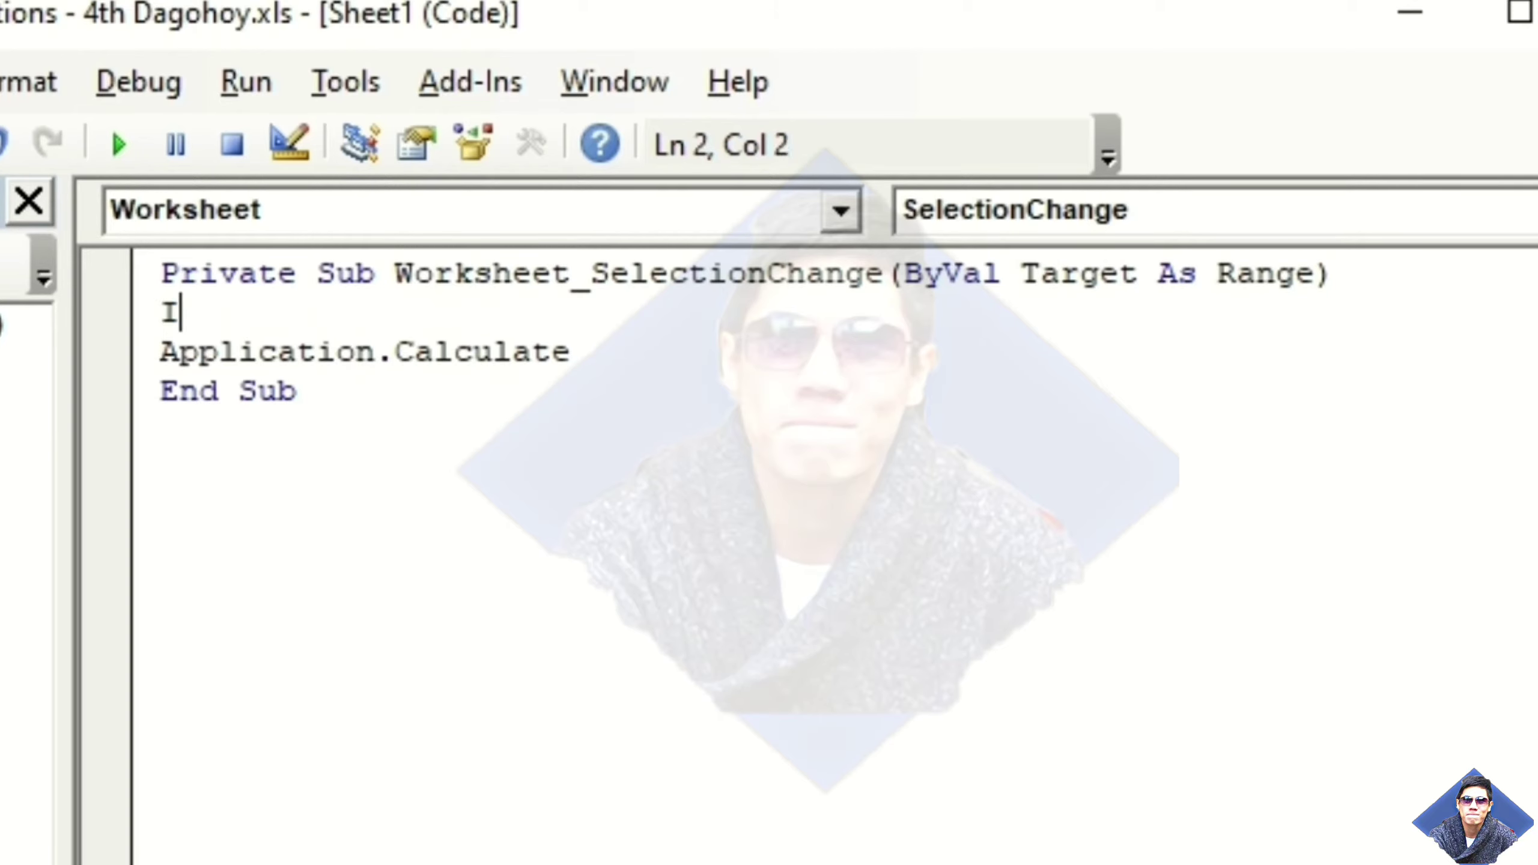
text(f Application)
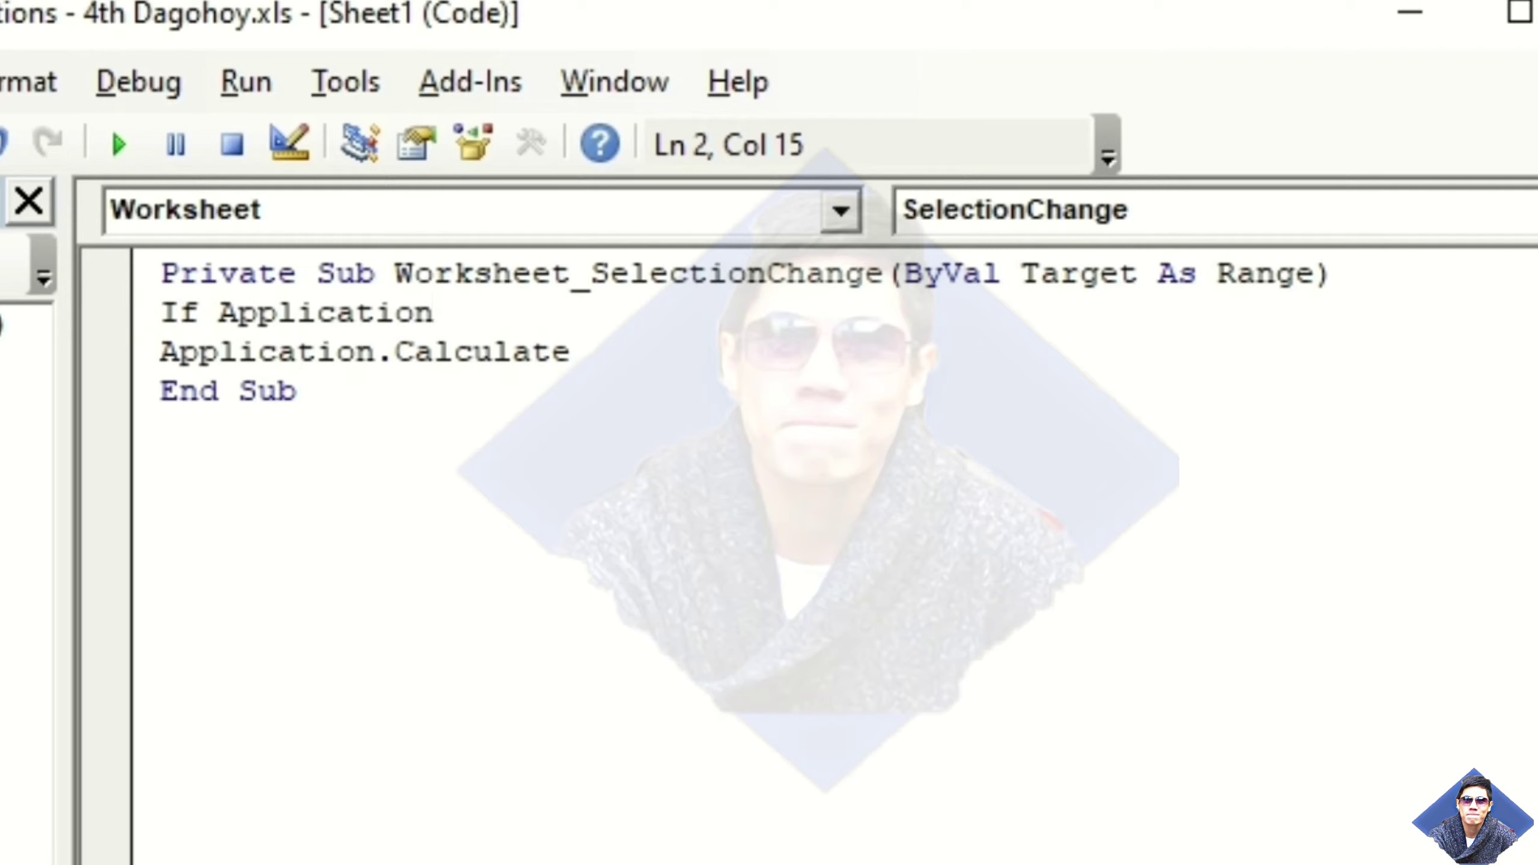
text(.c)
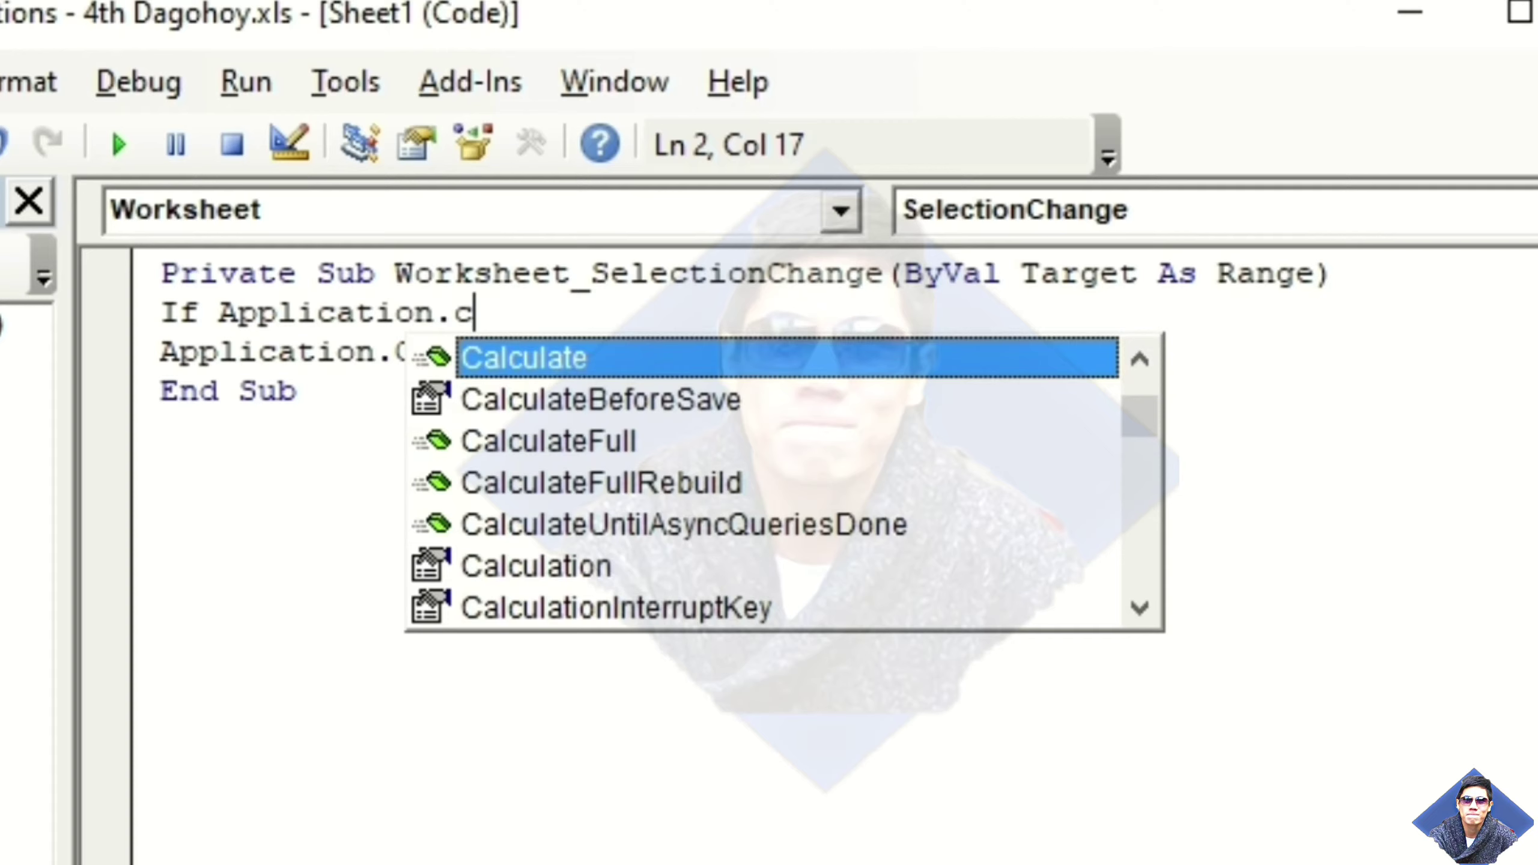
text(ut)
key(Return)
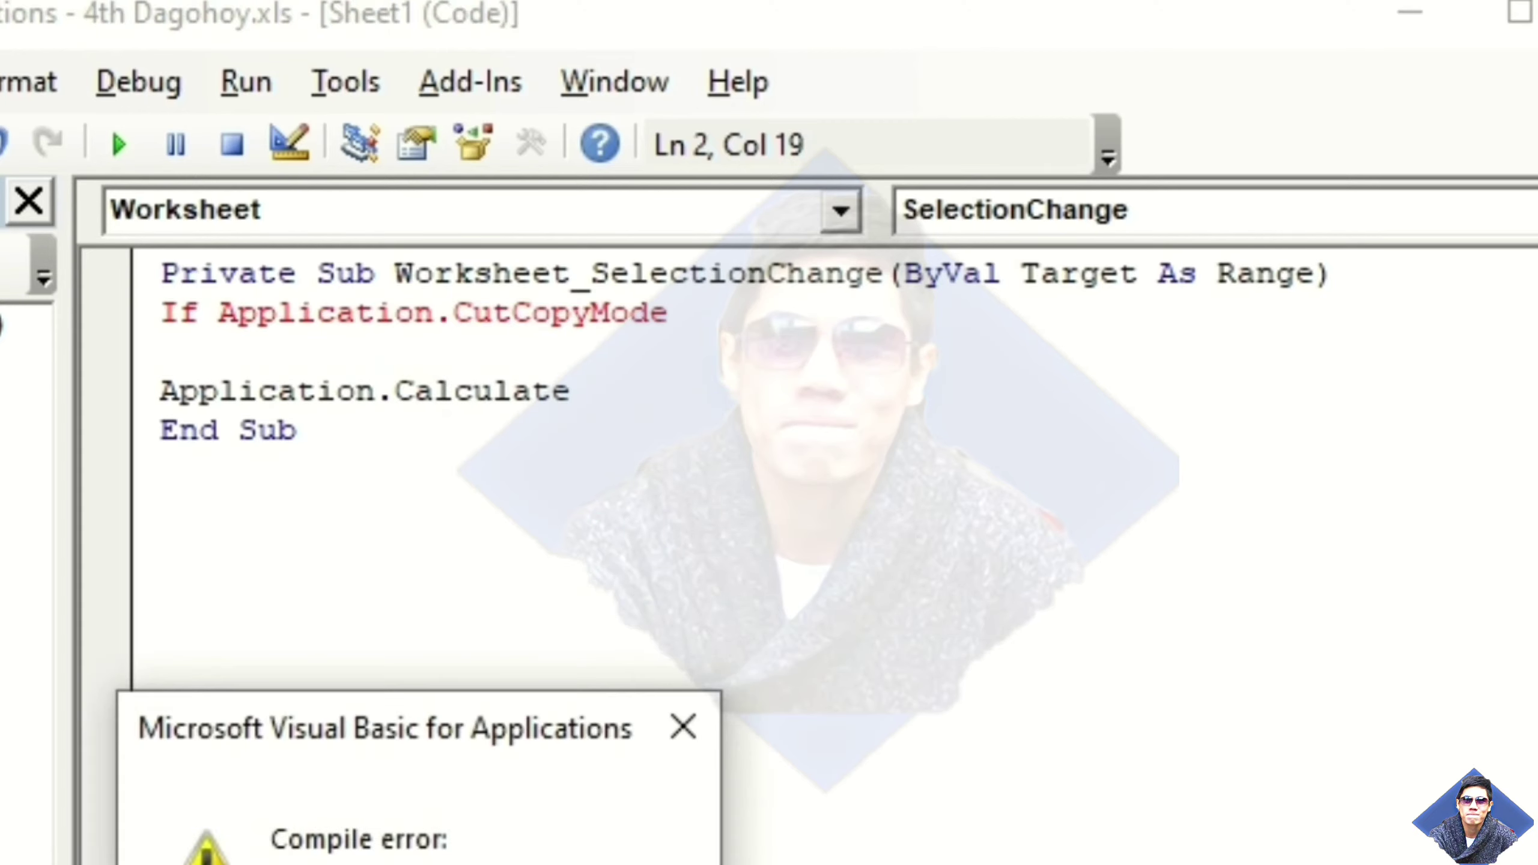
key(Return)
click(317, 353)
key(BackSpace)
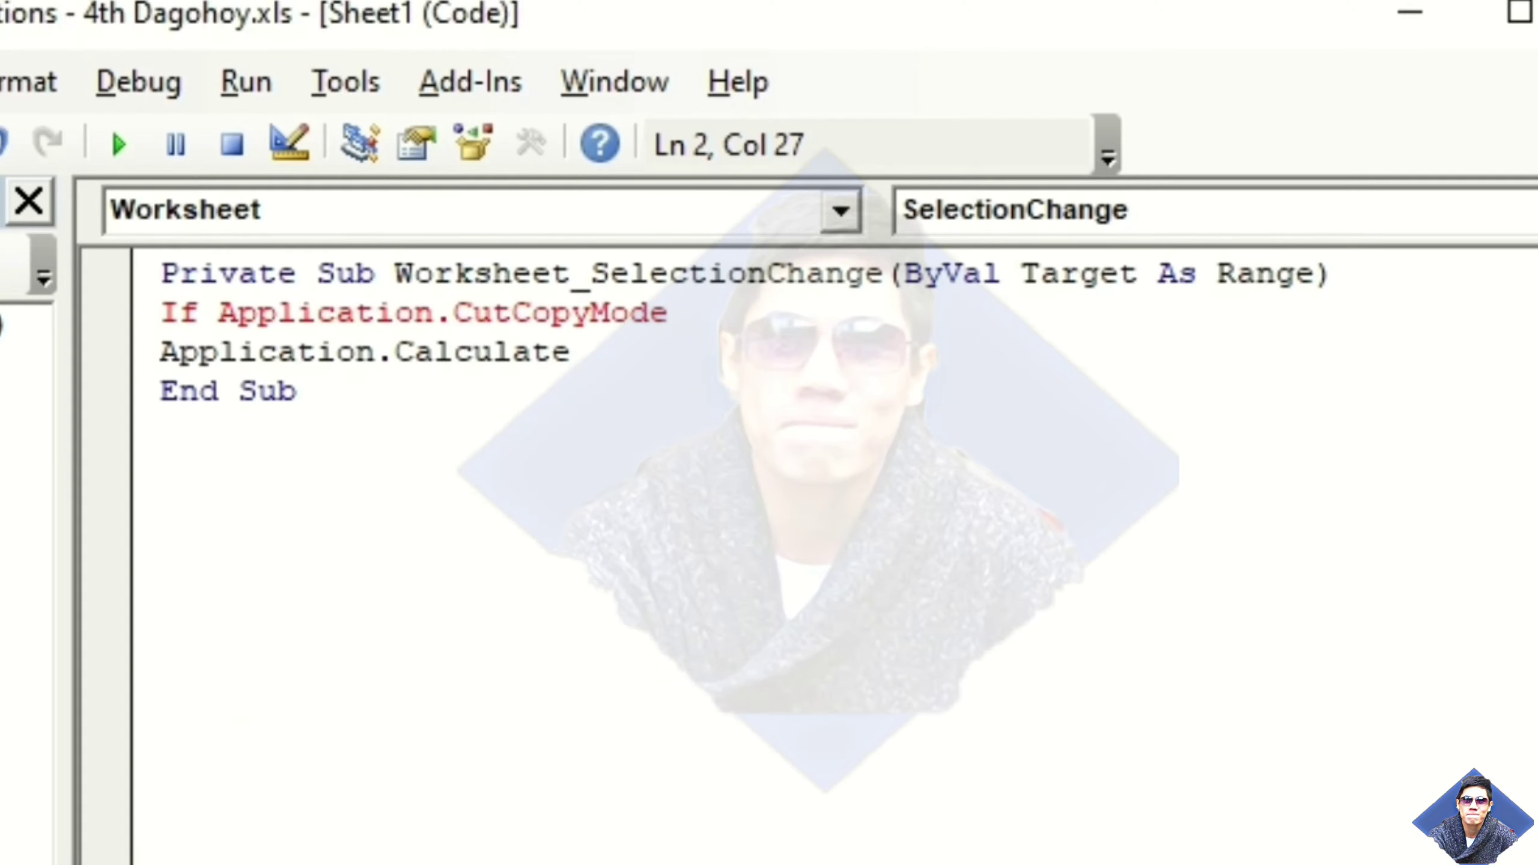
text(= )
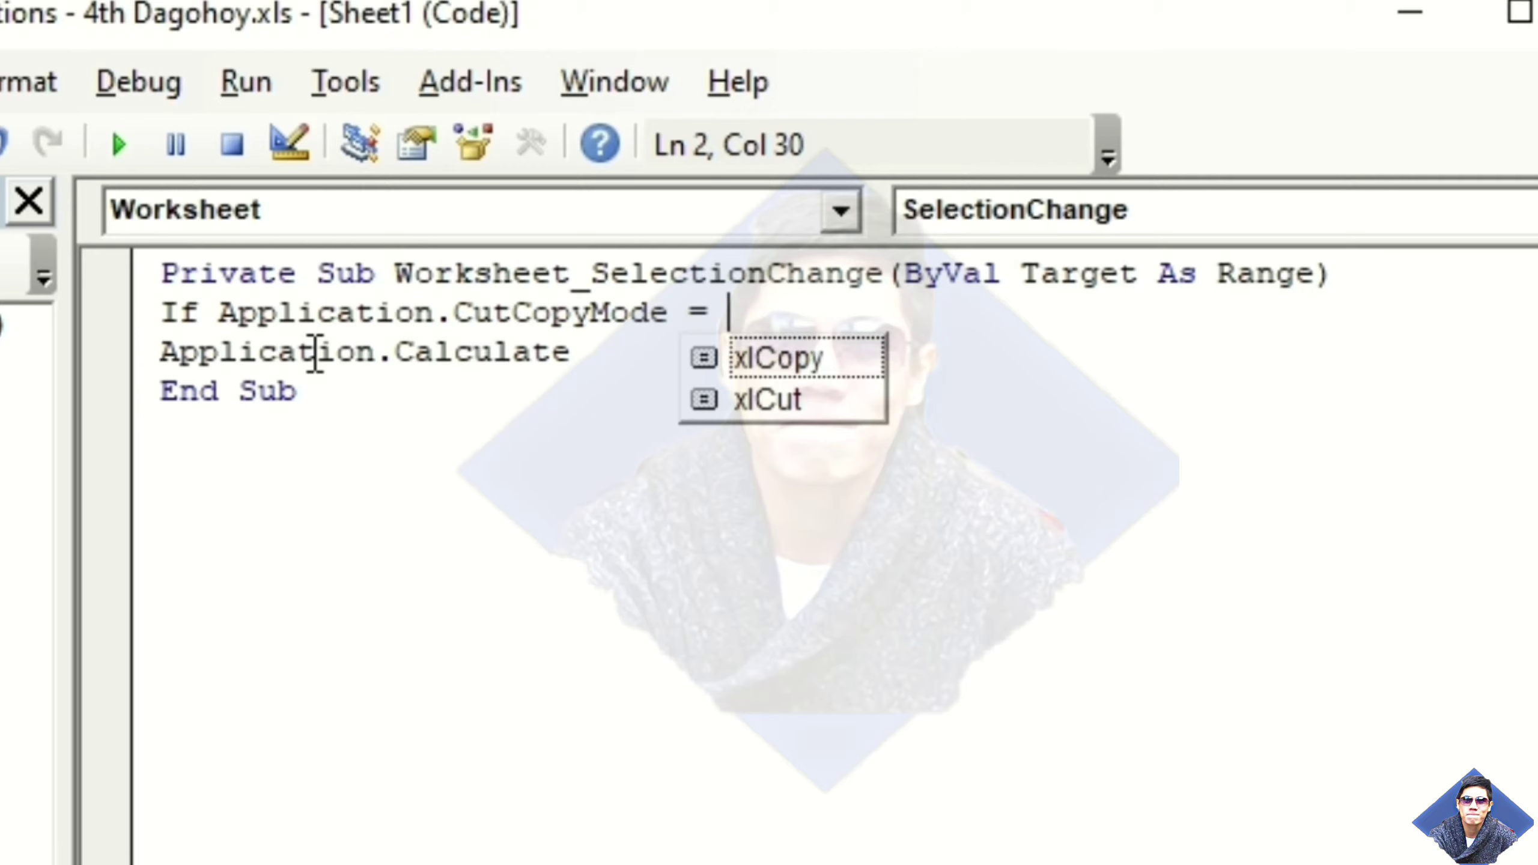
text(Fasle T)
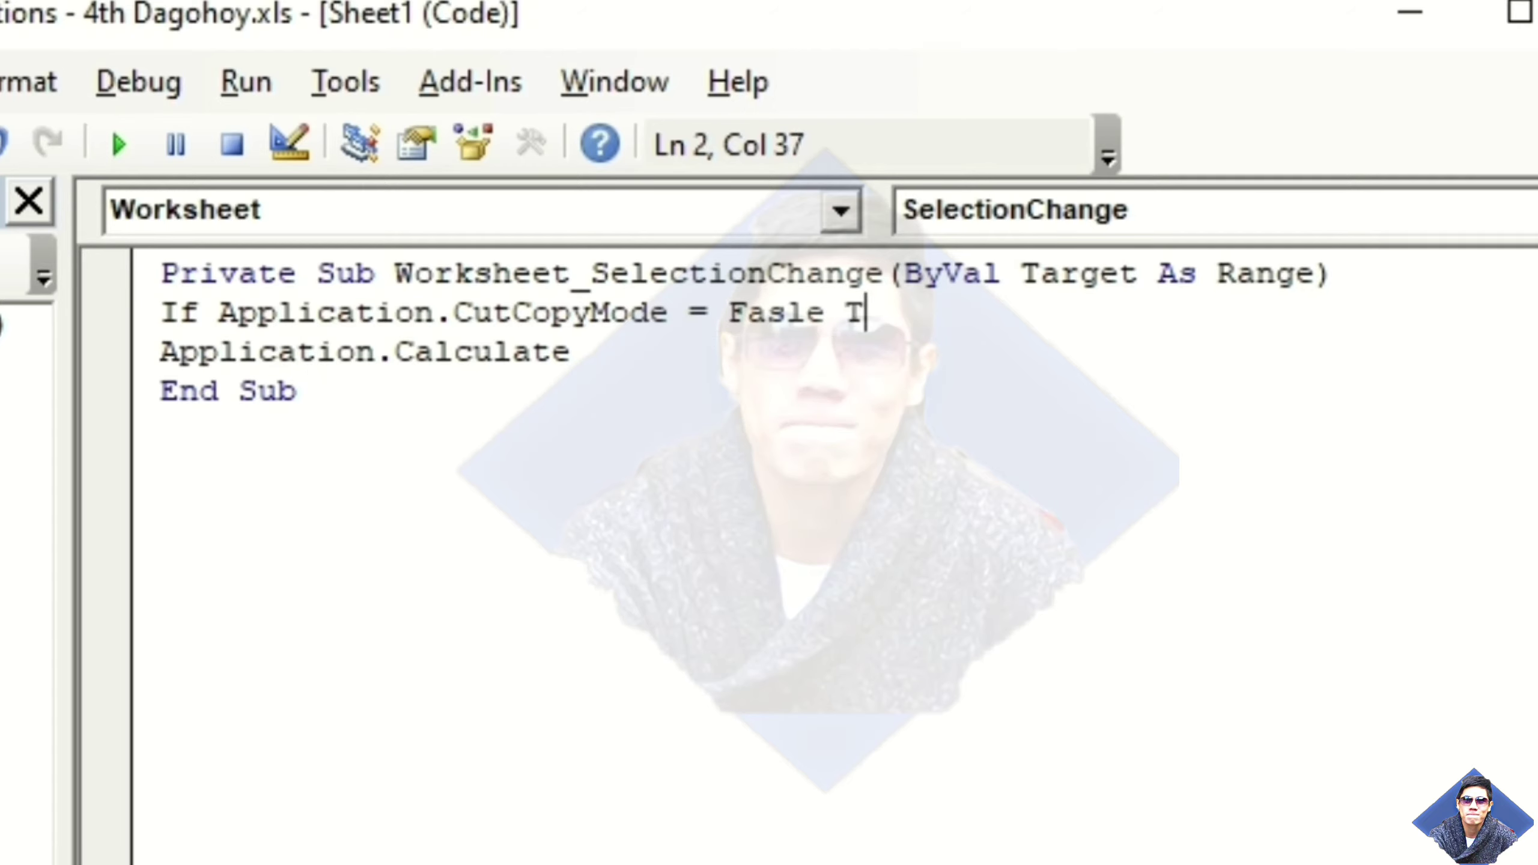
Step: Close the check with 'End If' on a new line after Application.Calculate
text(en)
click(571, 353)
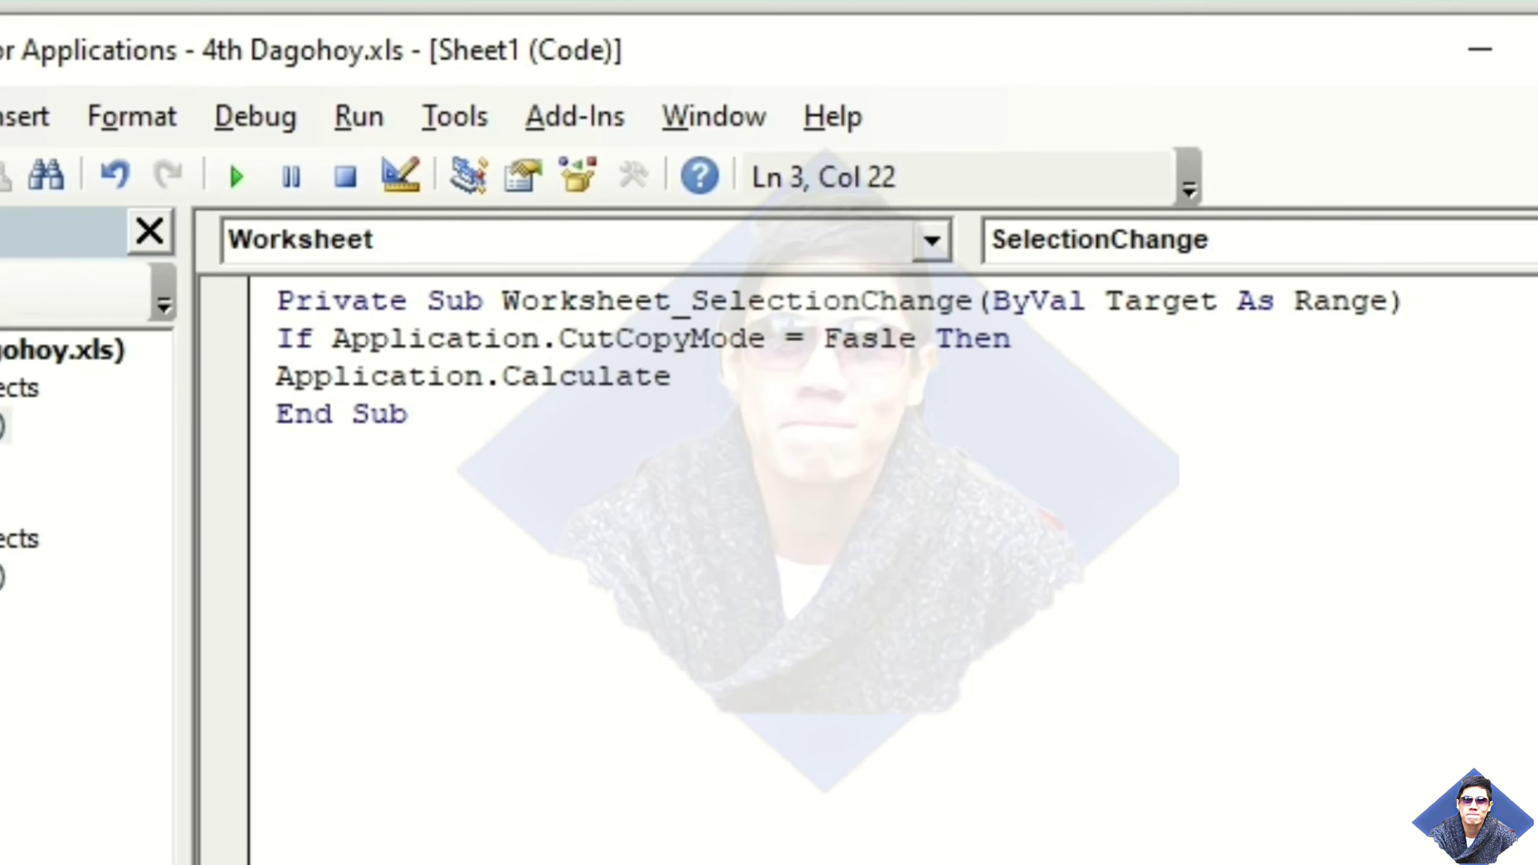
key(Return)
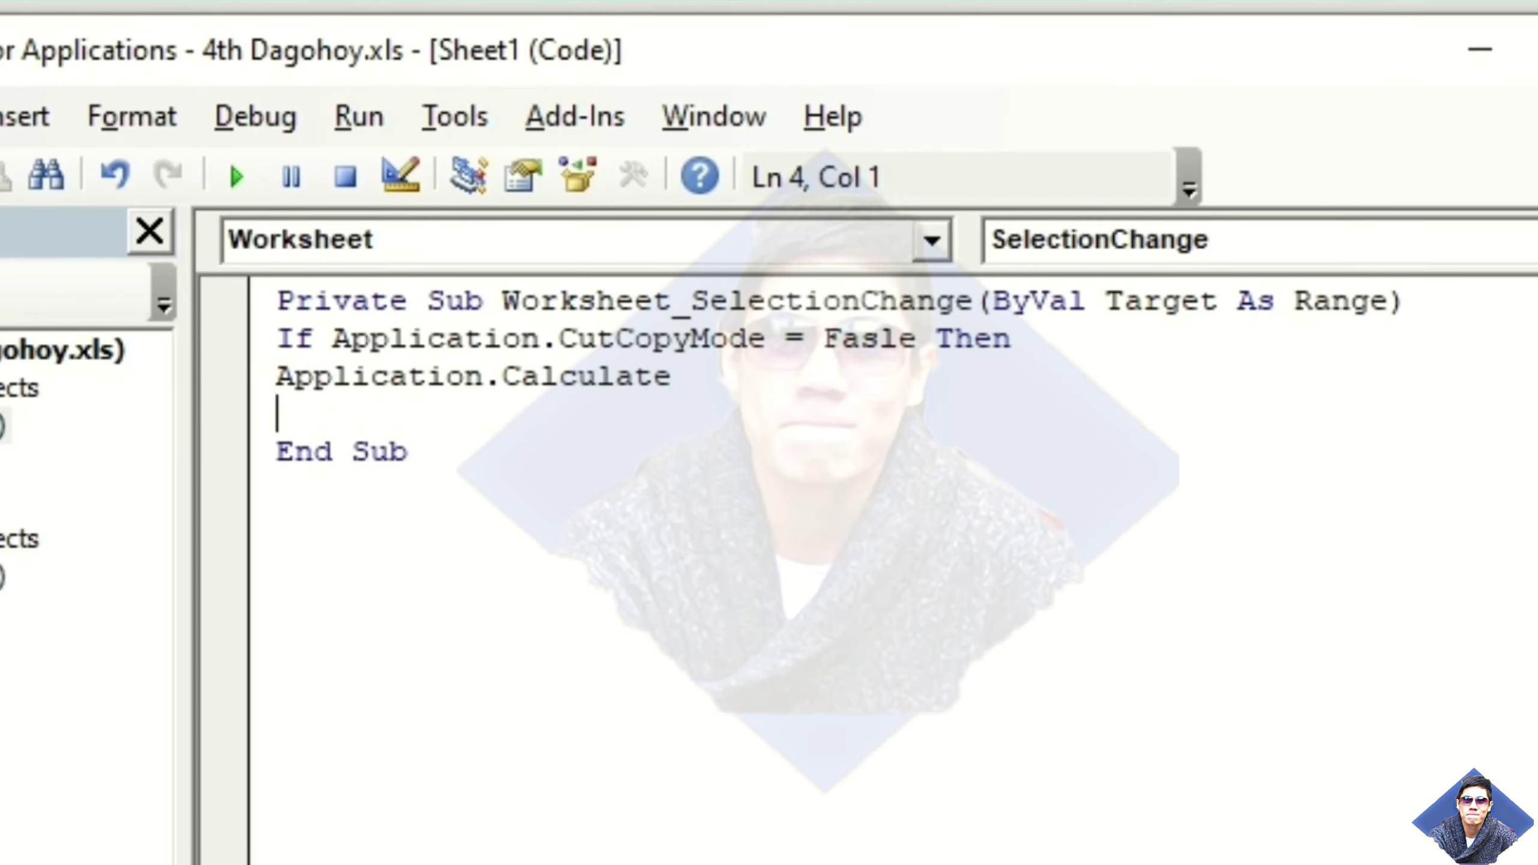
text(End If)
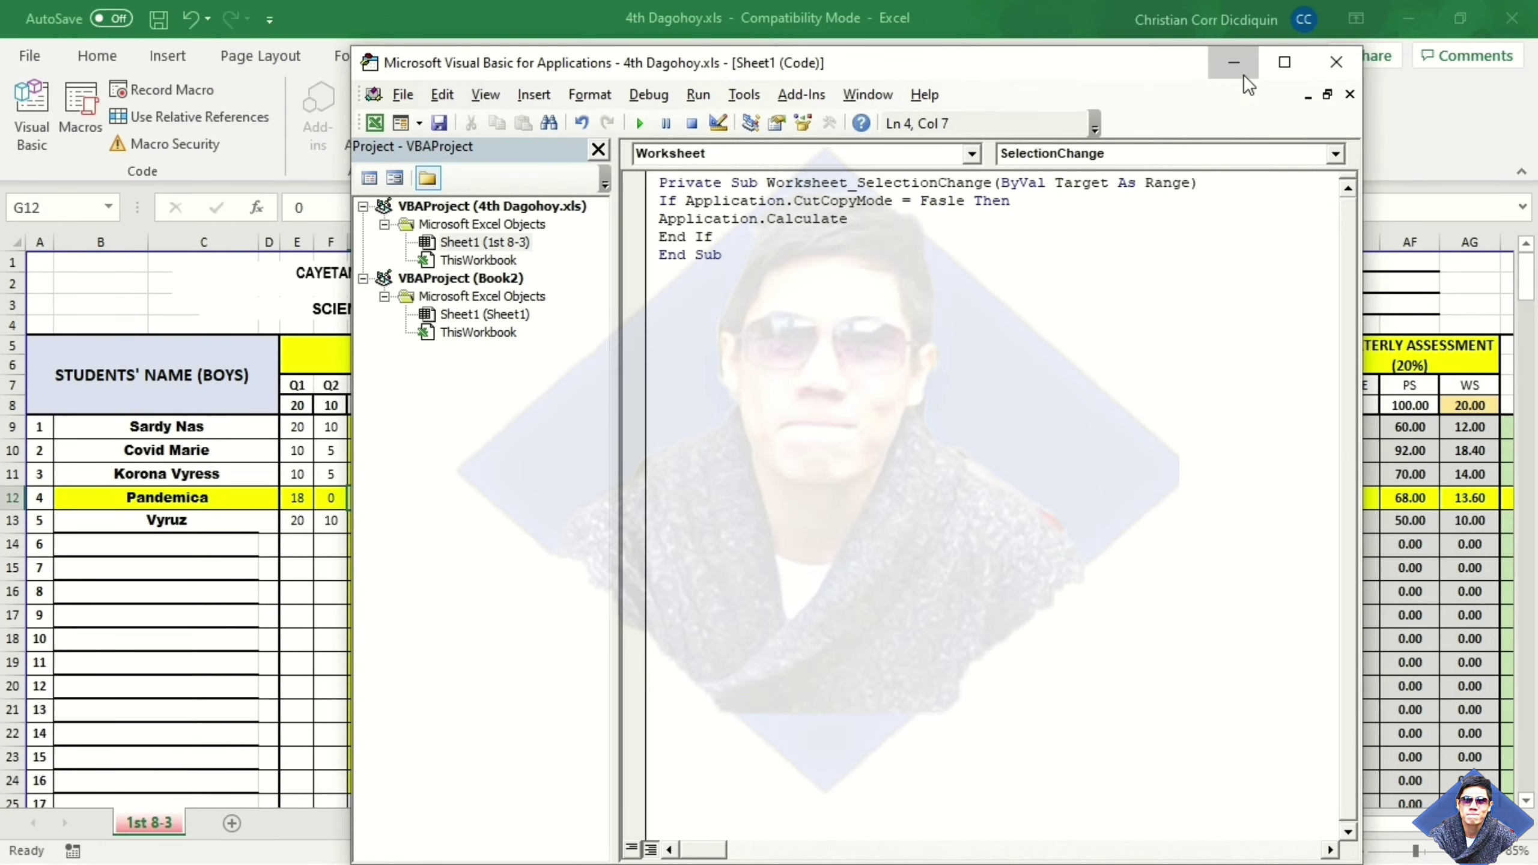
Step: Back in Excel, select E11 and paste the copied score into G12, making it 10
click(1243, 74)
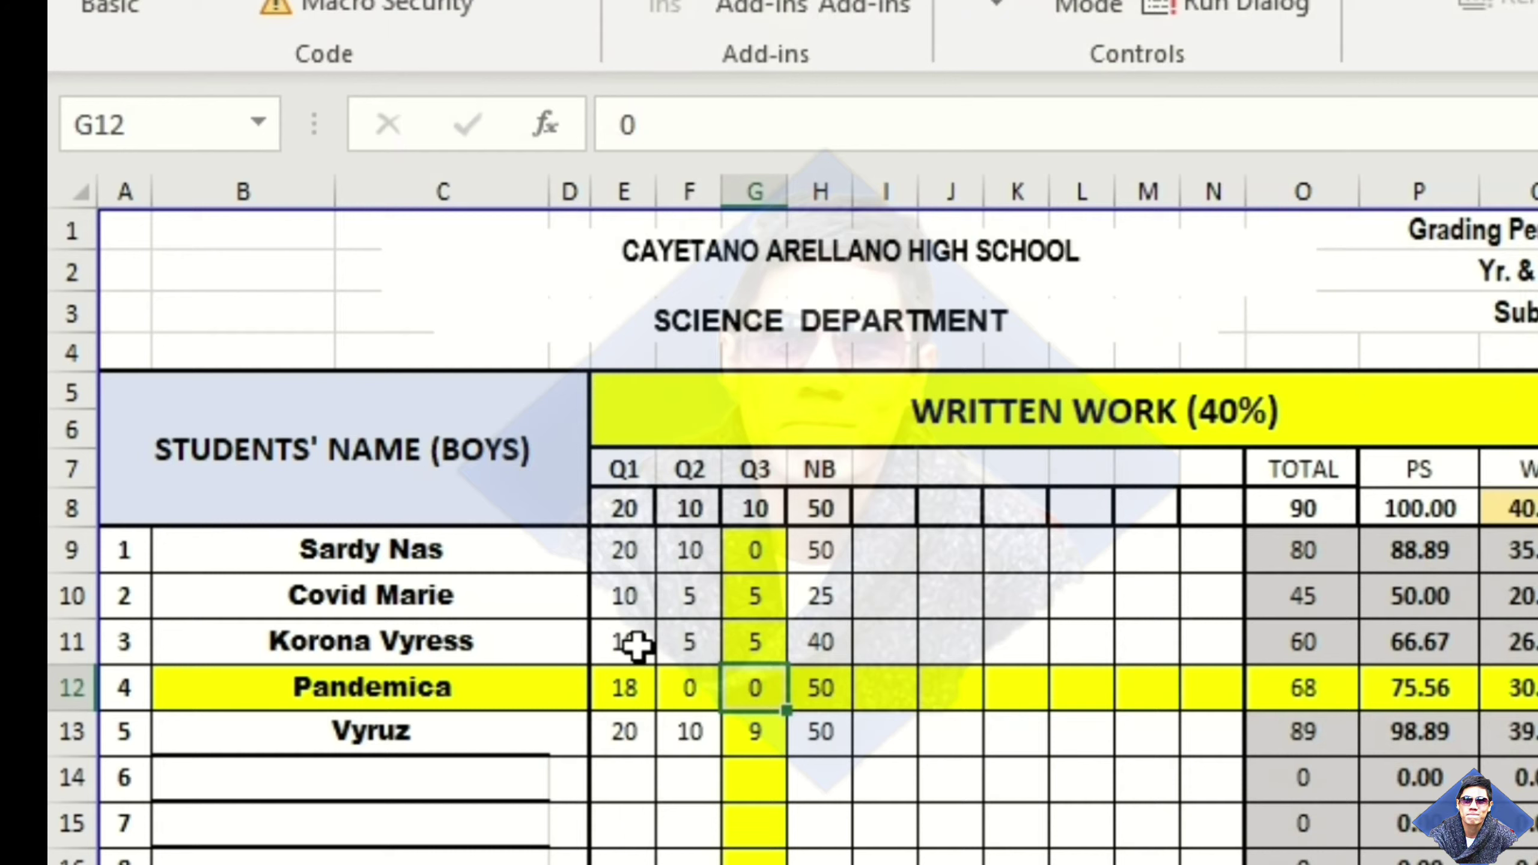
click(637, 645)
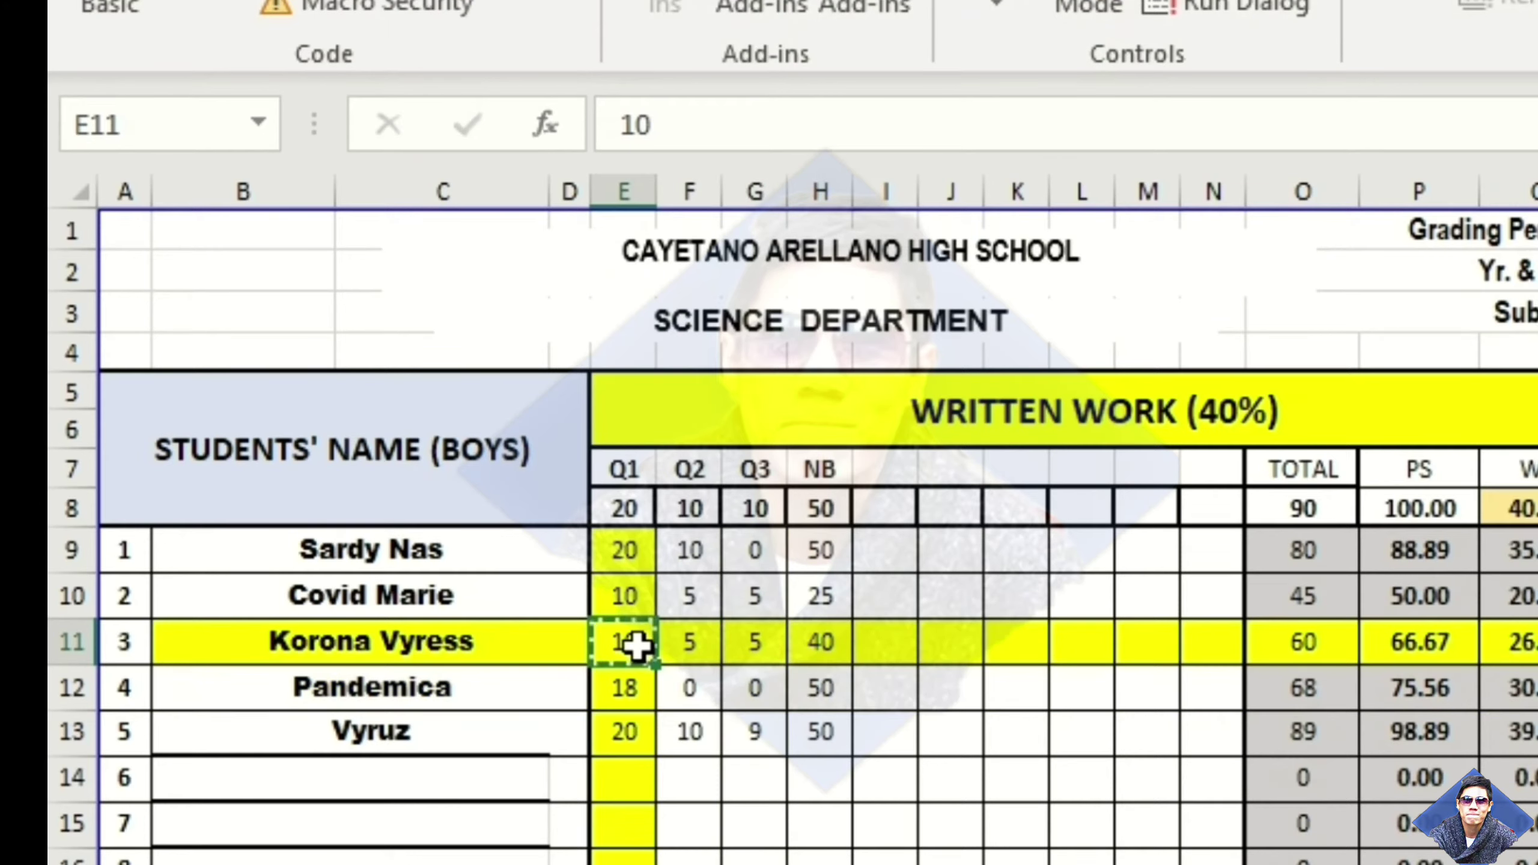
click(761, 700)
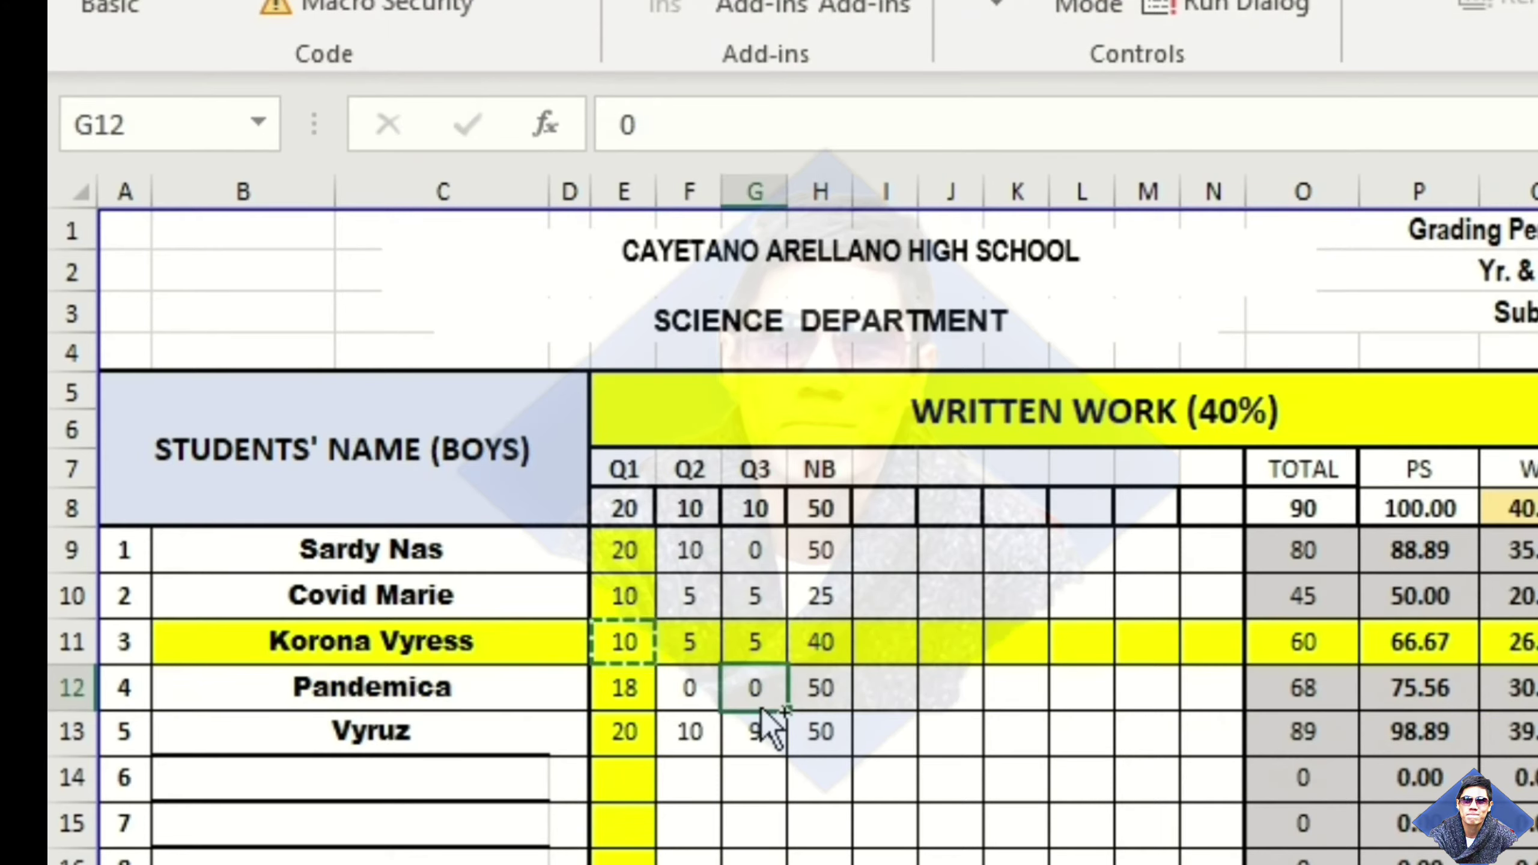
text(10)
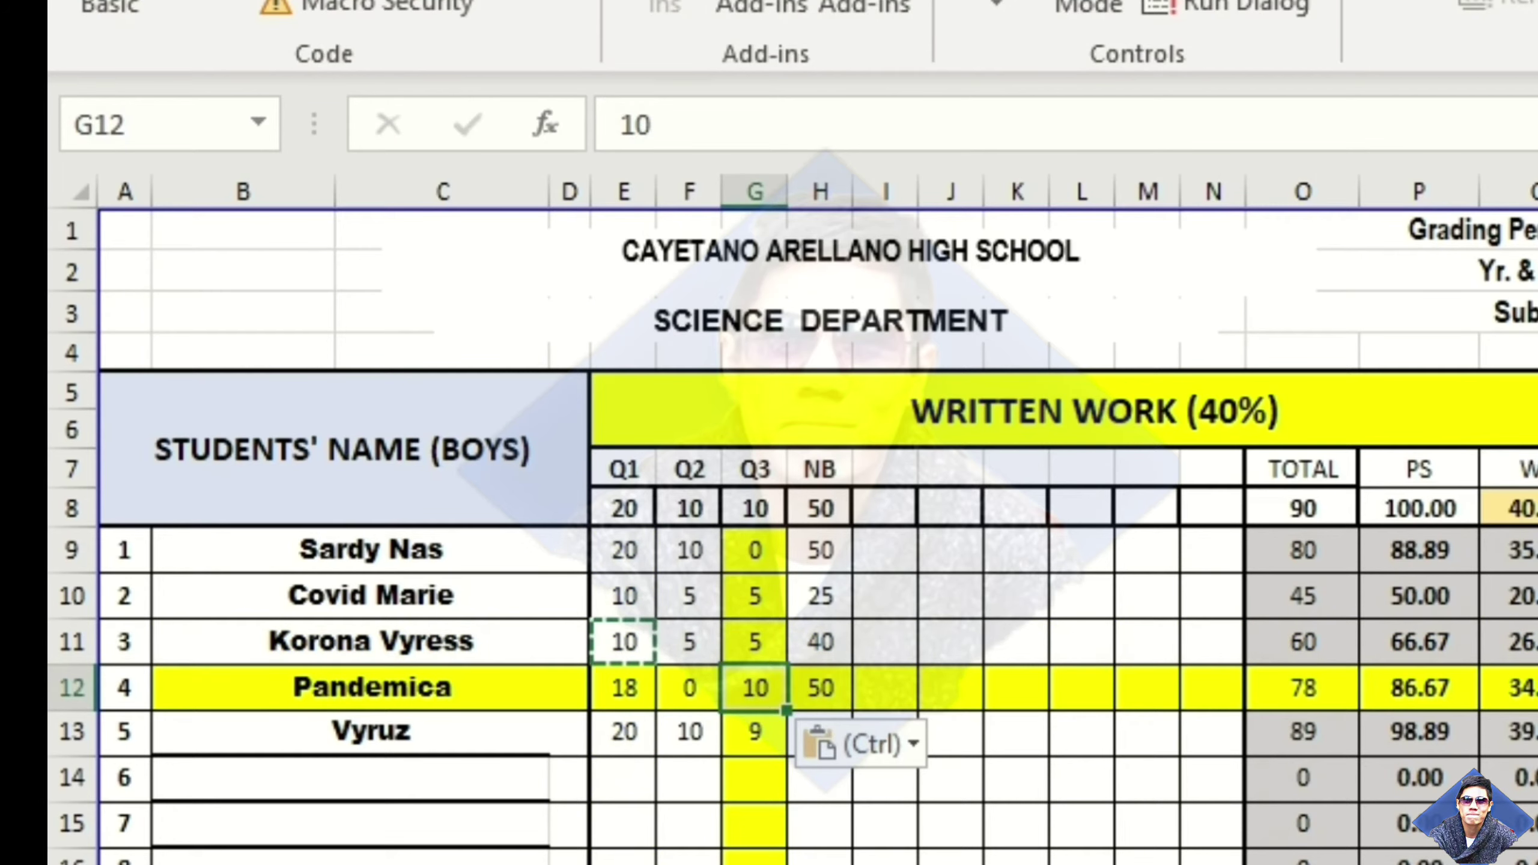
click(687, 831)
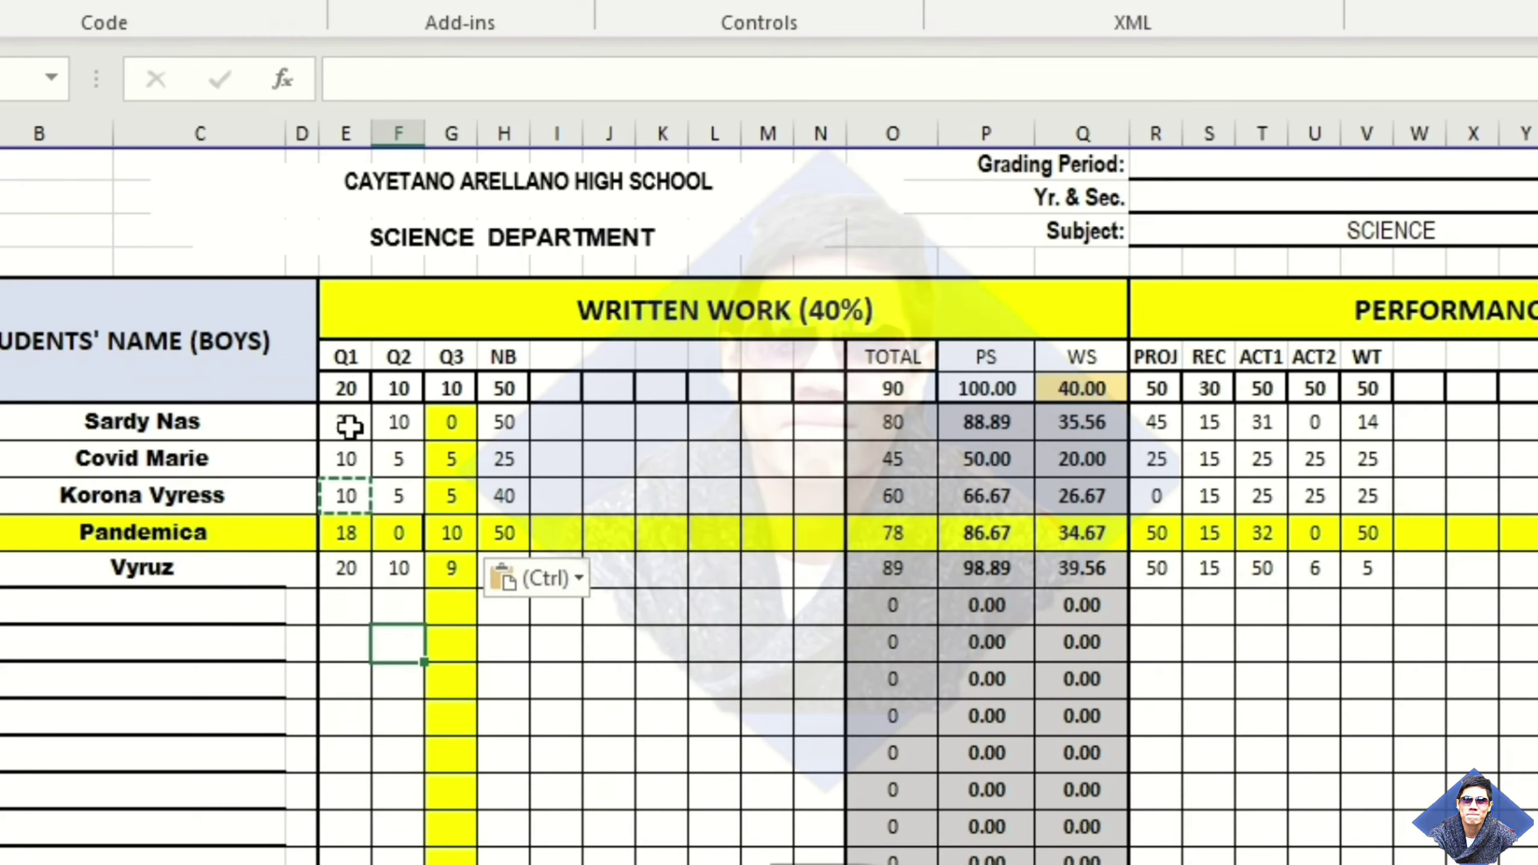
Step: Copy the first student's Q1 score into the third student's PROJ cell (now 20), then check H10 and F11
click(350, 426)
key(ctrl+c)
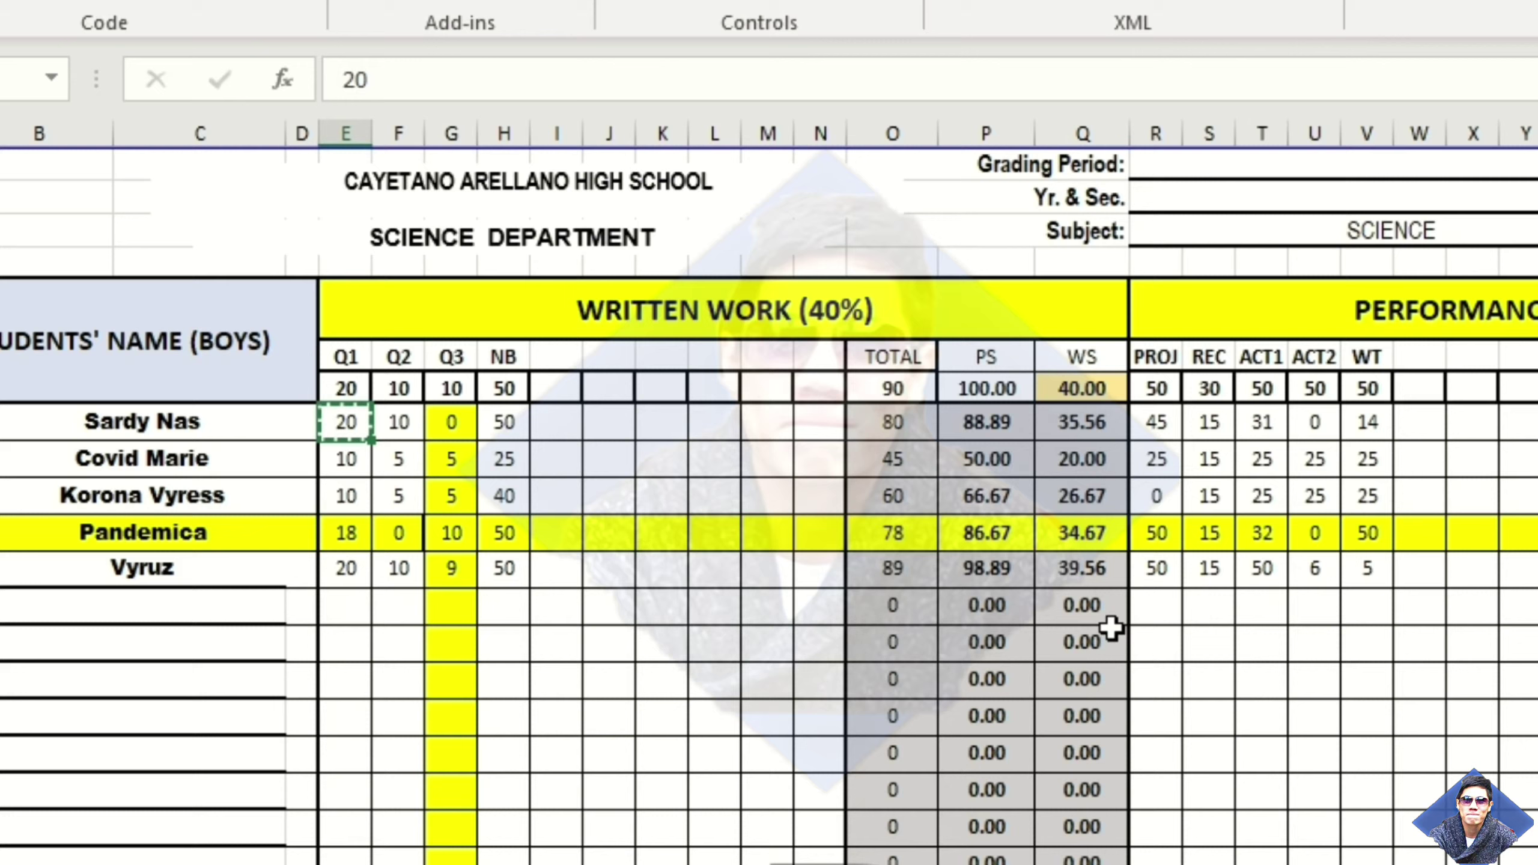
click(1172, 496)
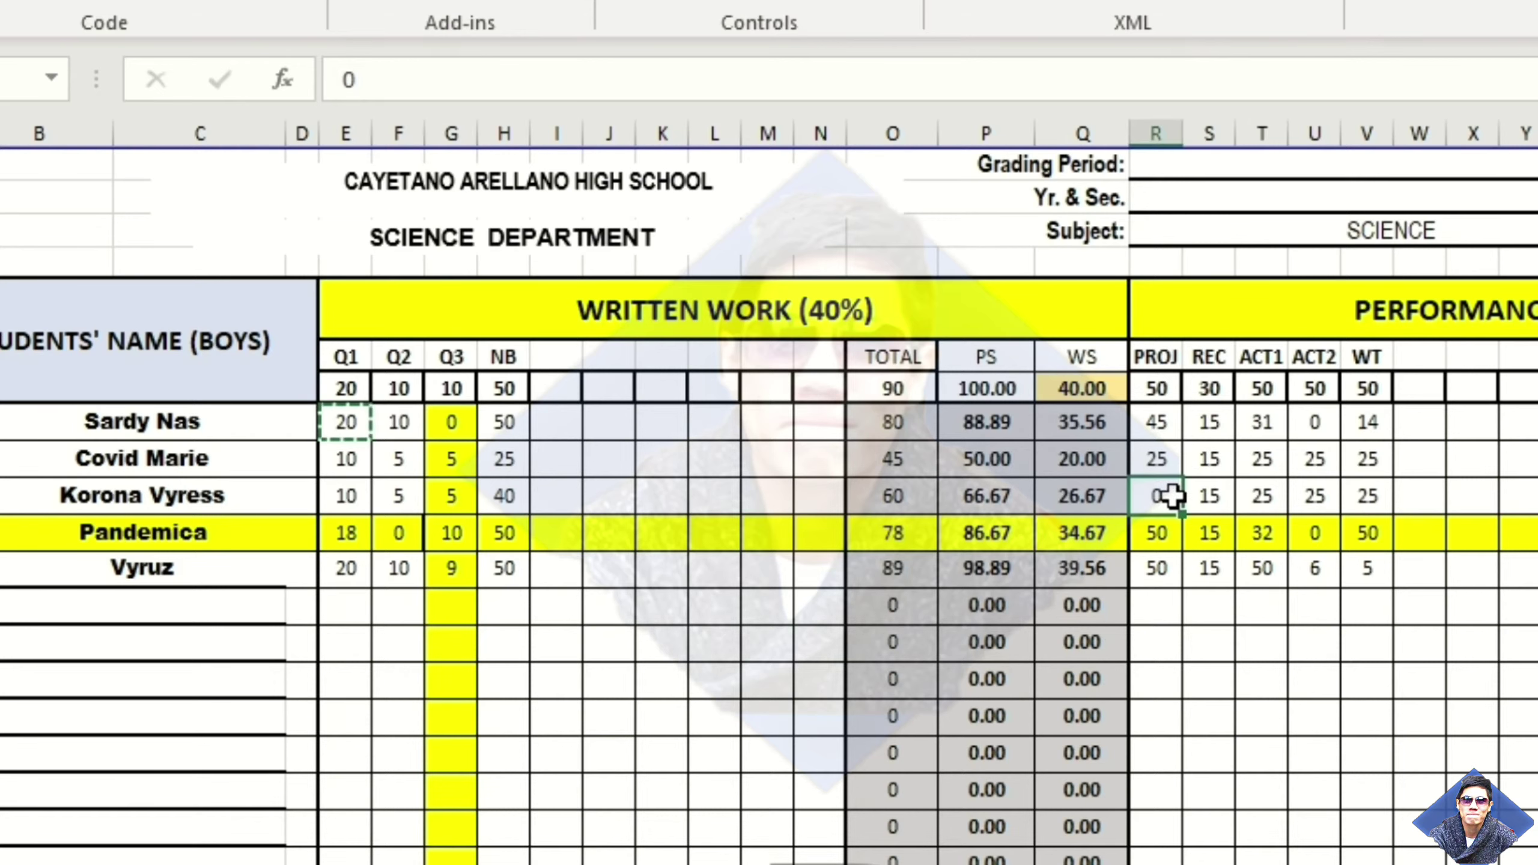
key(ctrl+v)
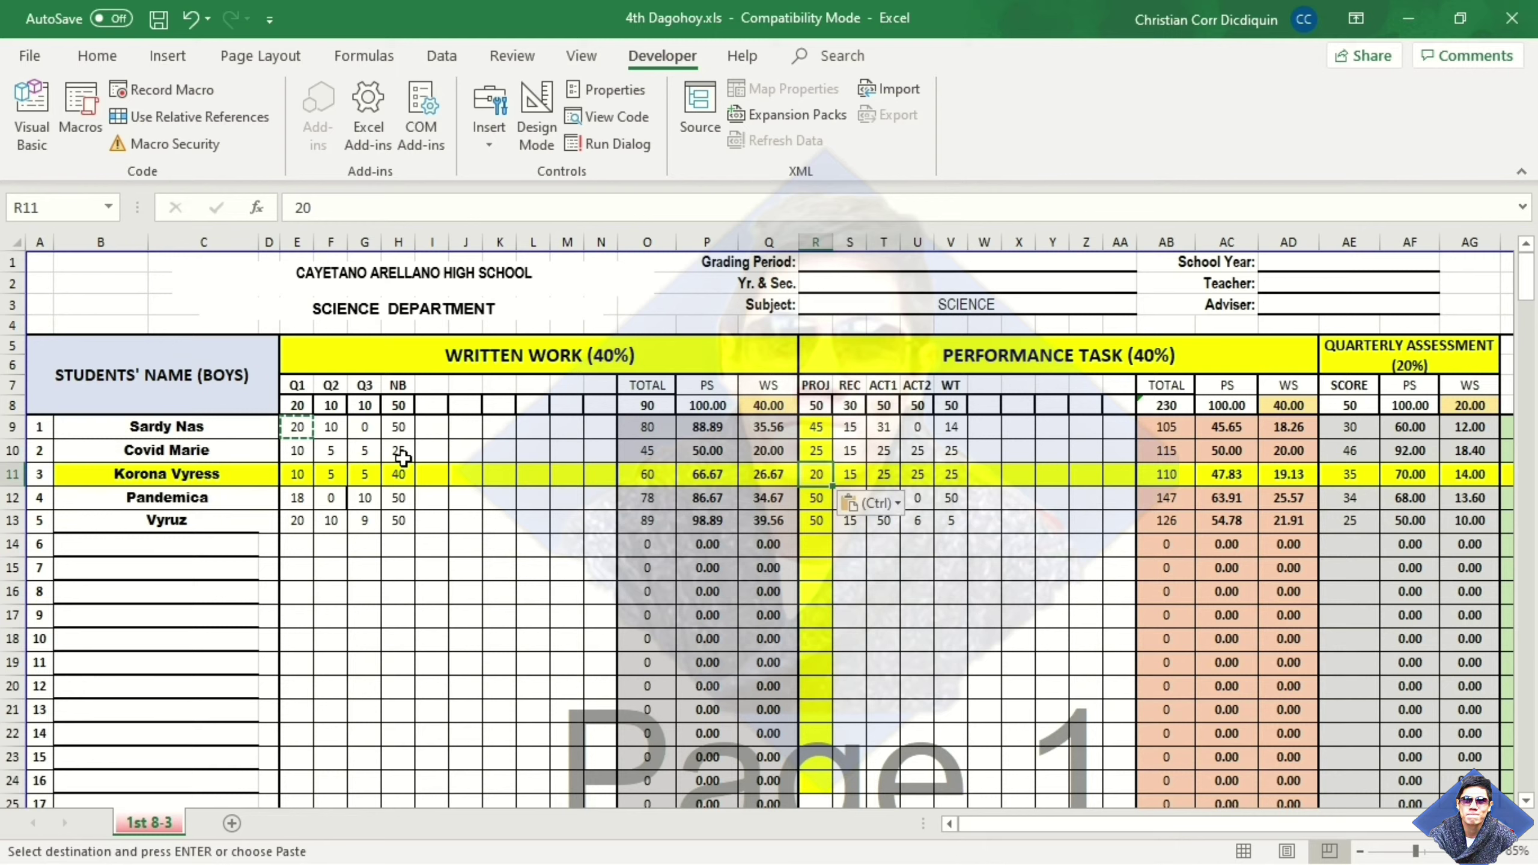
click(402, 453)
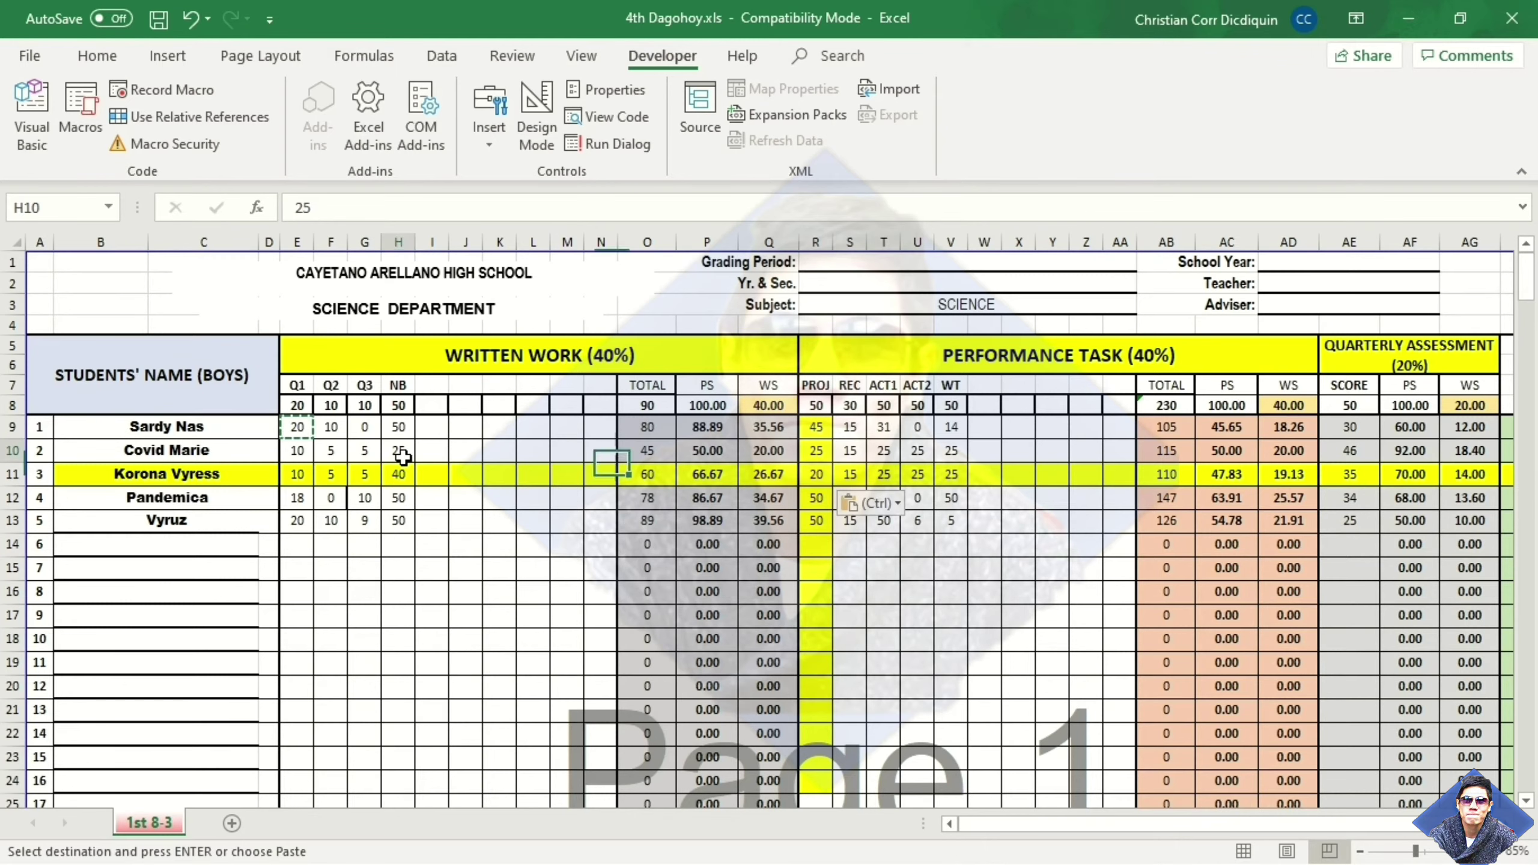
click(334, 479)
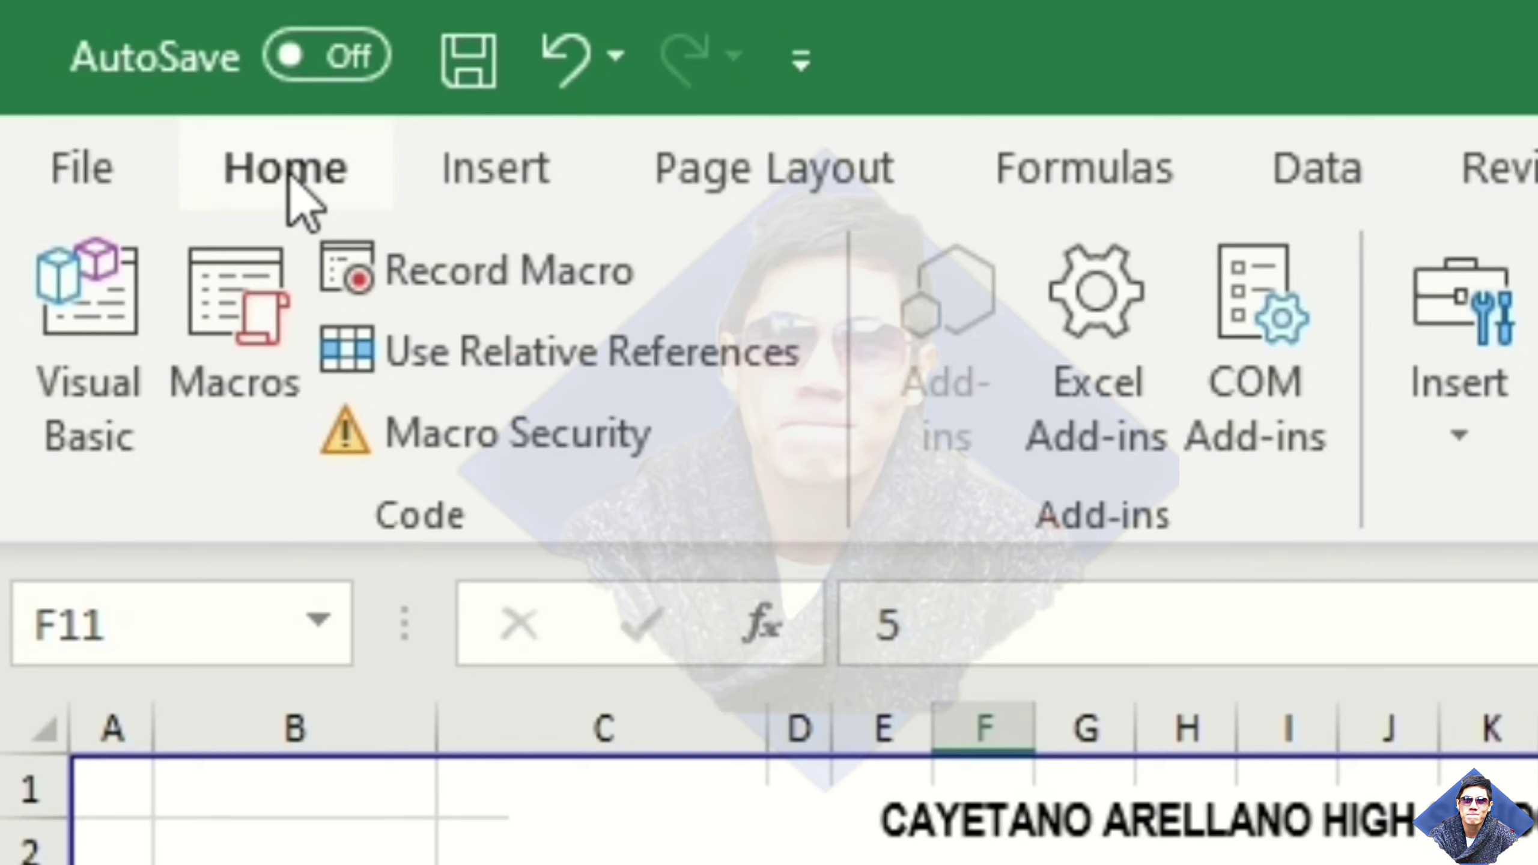
Step: Edit the highlight rule's formula to =OR(CELL("row")=ROW()) in the Rules Manager and apply it
click(100, 59)
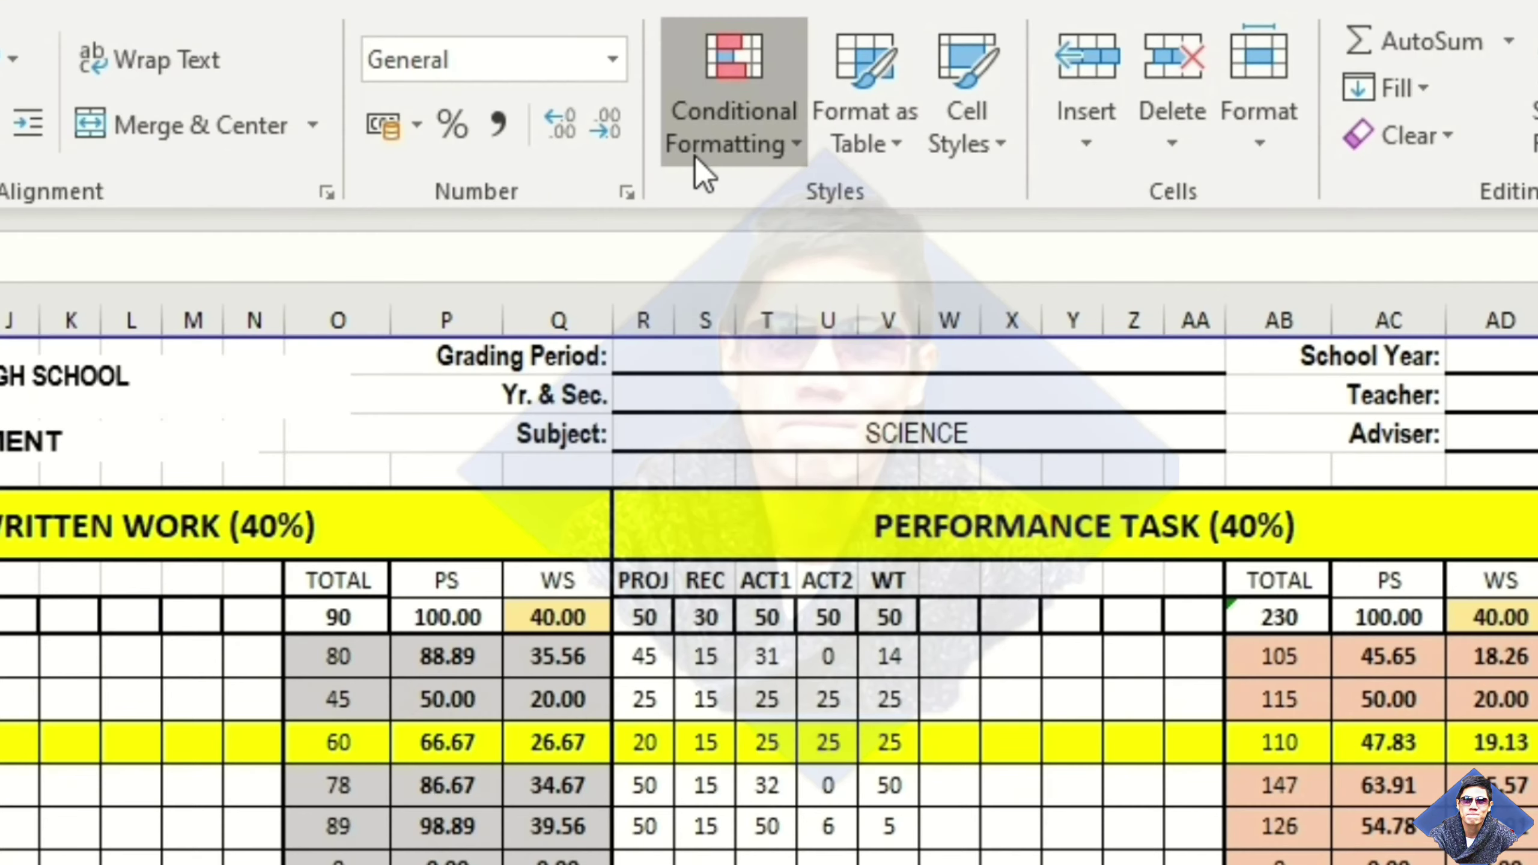
click(695, 156)
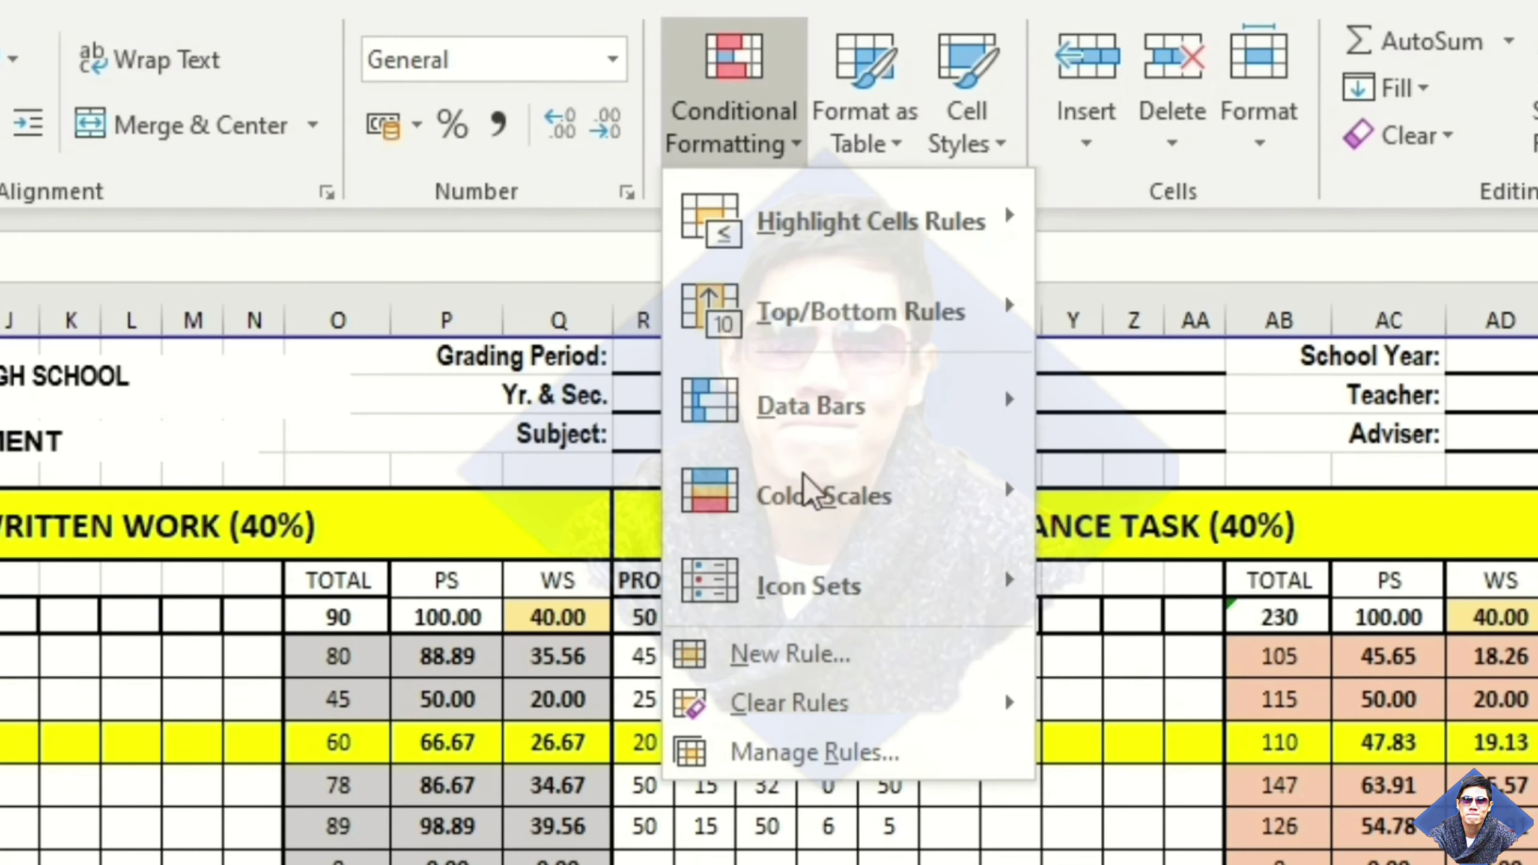
click(829, 752)
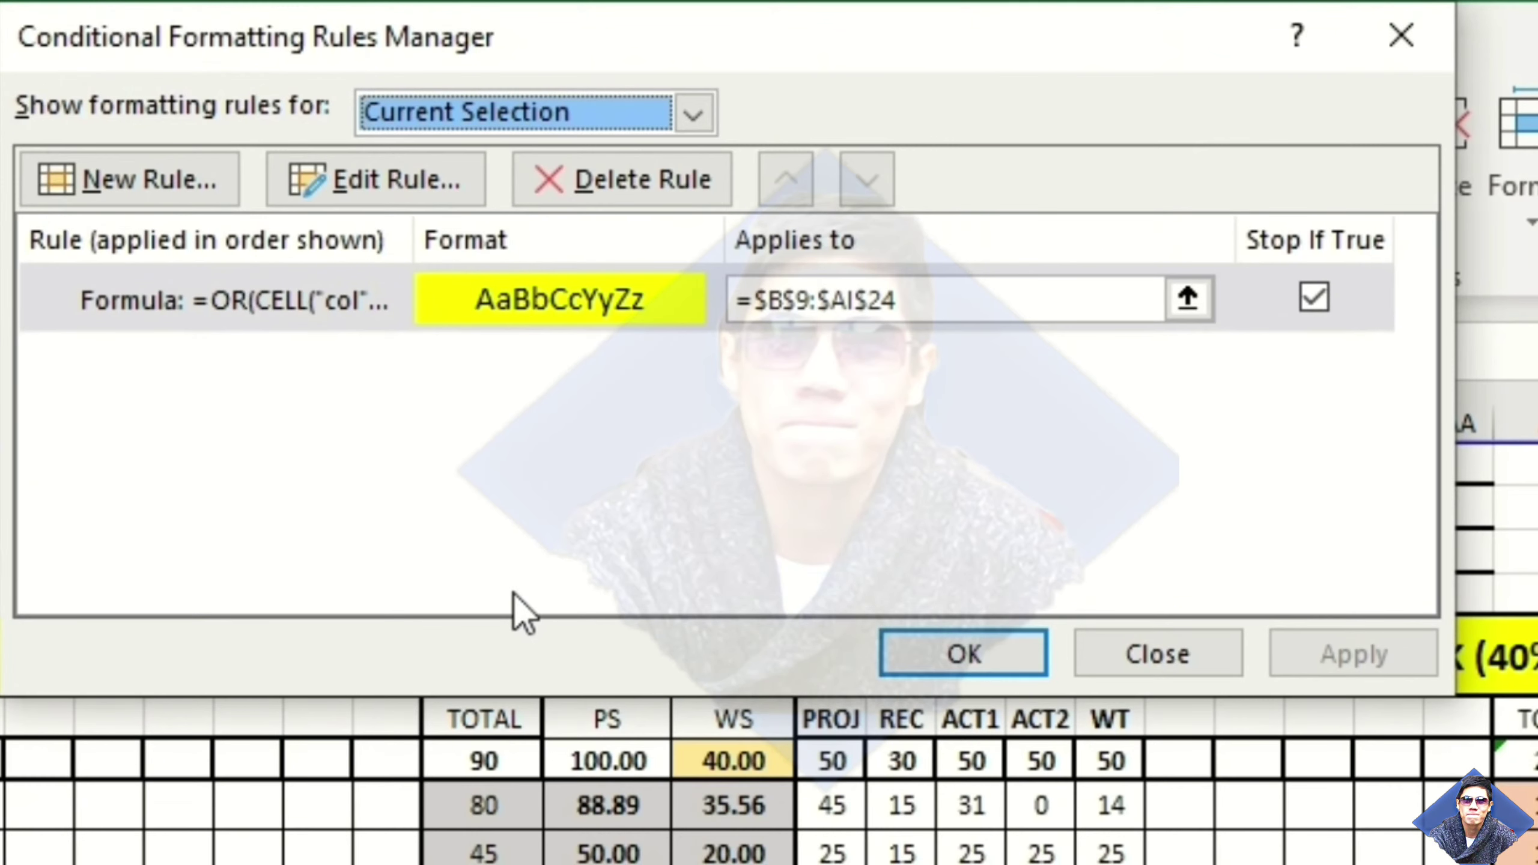
click(405, 191)
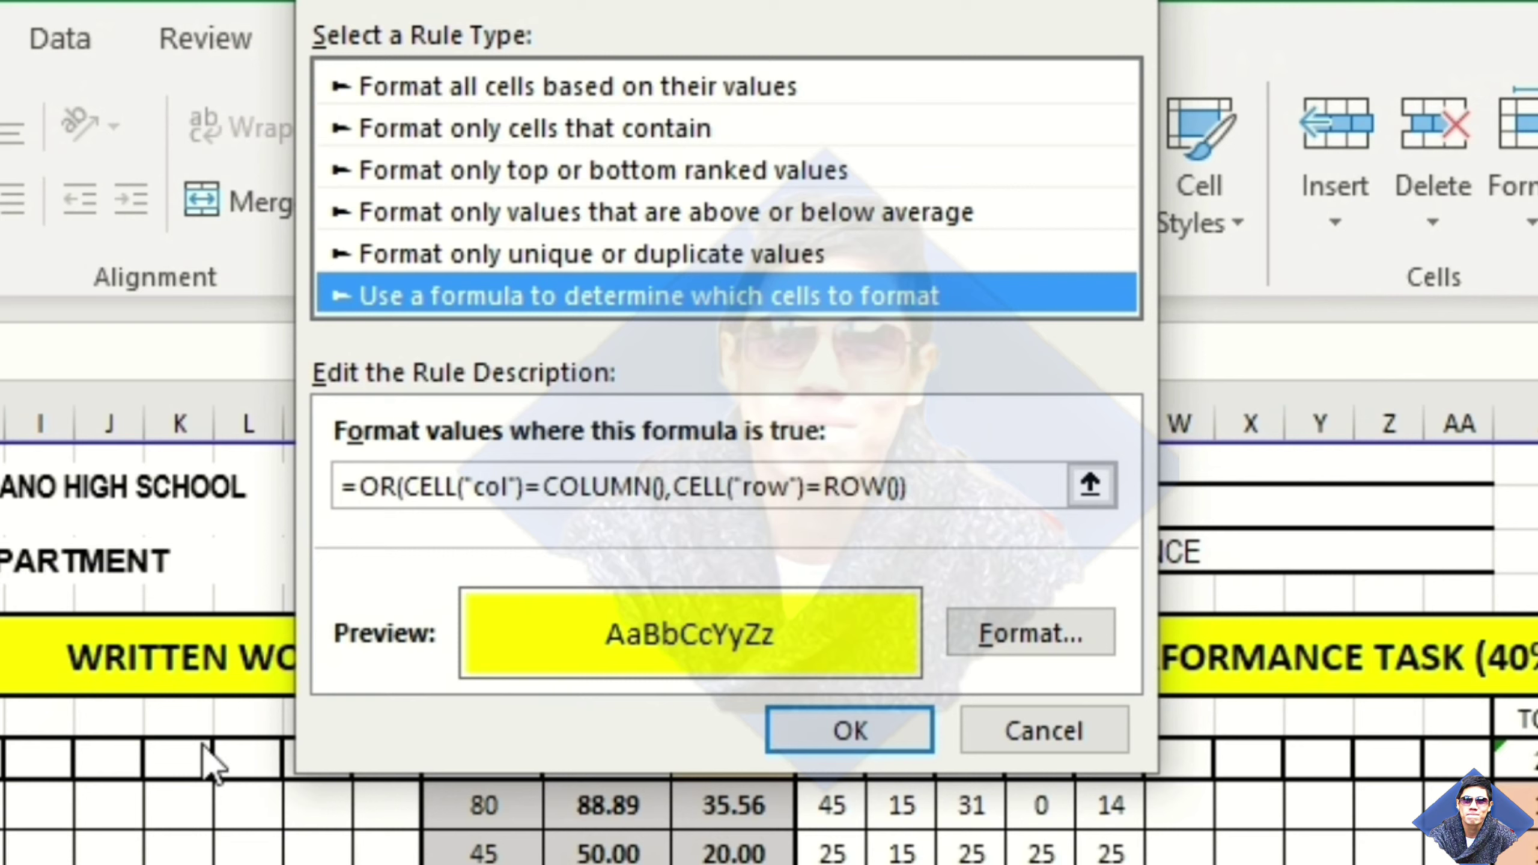
click(678, 494)
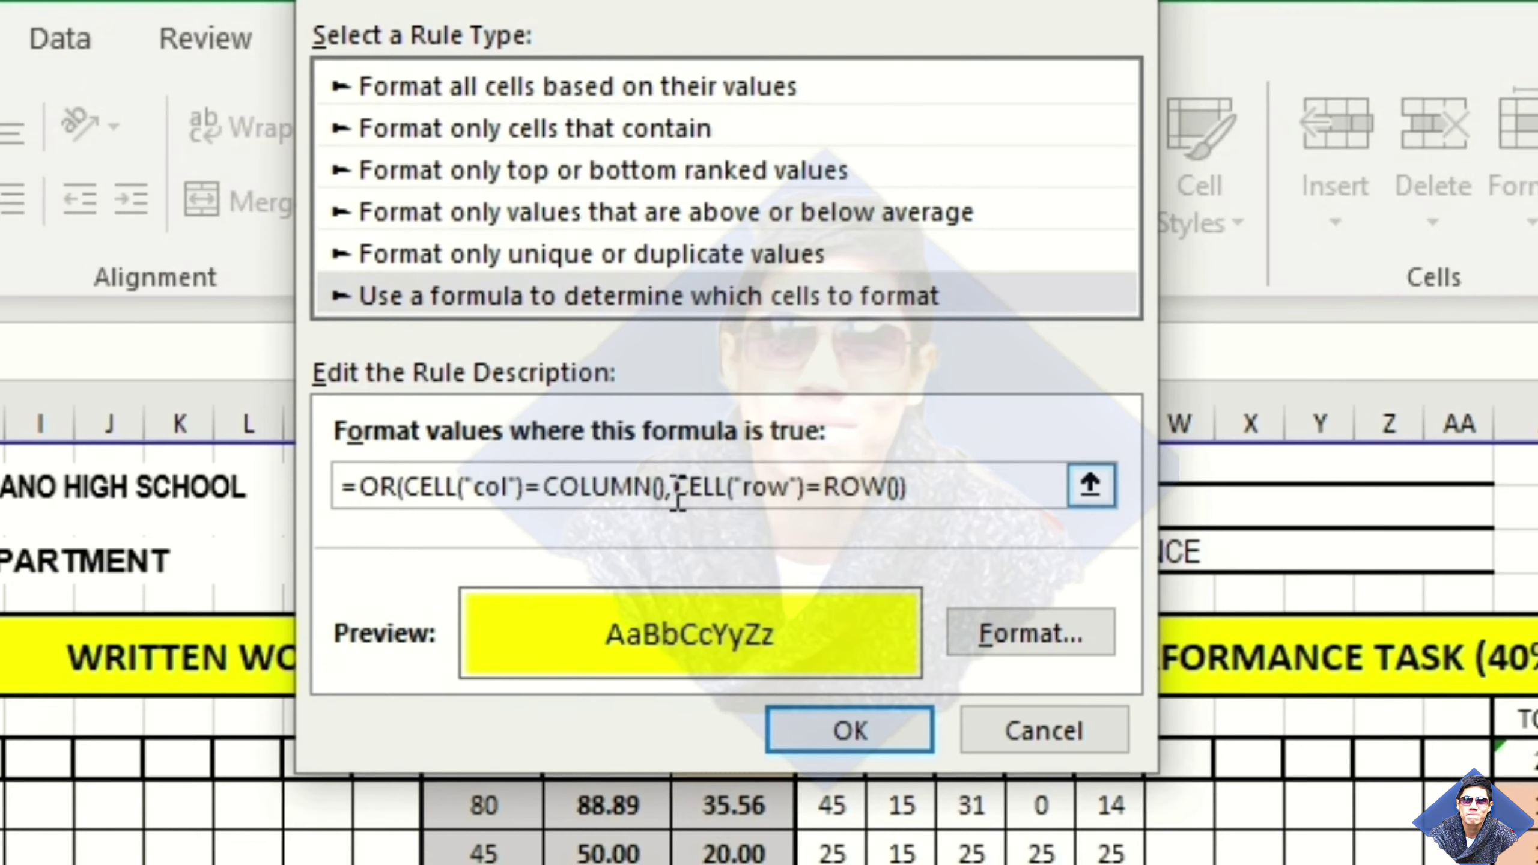
key(BackSpace)
key(BackSpace)
key(BackSpace)
key(BackSpace)
key(BackSpace)
key(BackSpace)
key(BackSpace)
key(BackSpace)
key(BackSpace)
key(BackSpace)
key(BackSpace)
key(BackSpace)
key(BackSpace)
key(BackSpace)
key(BackSpace)
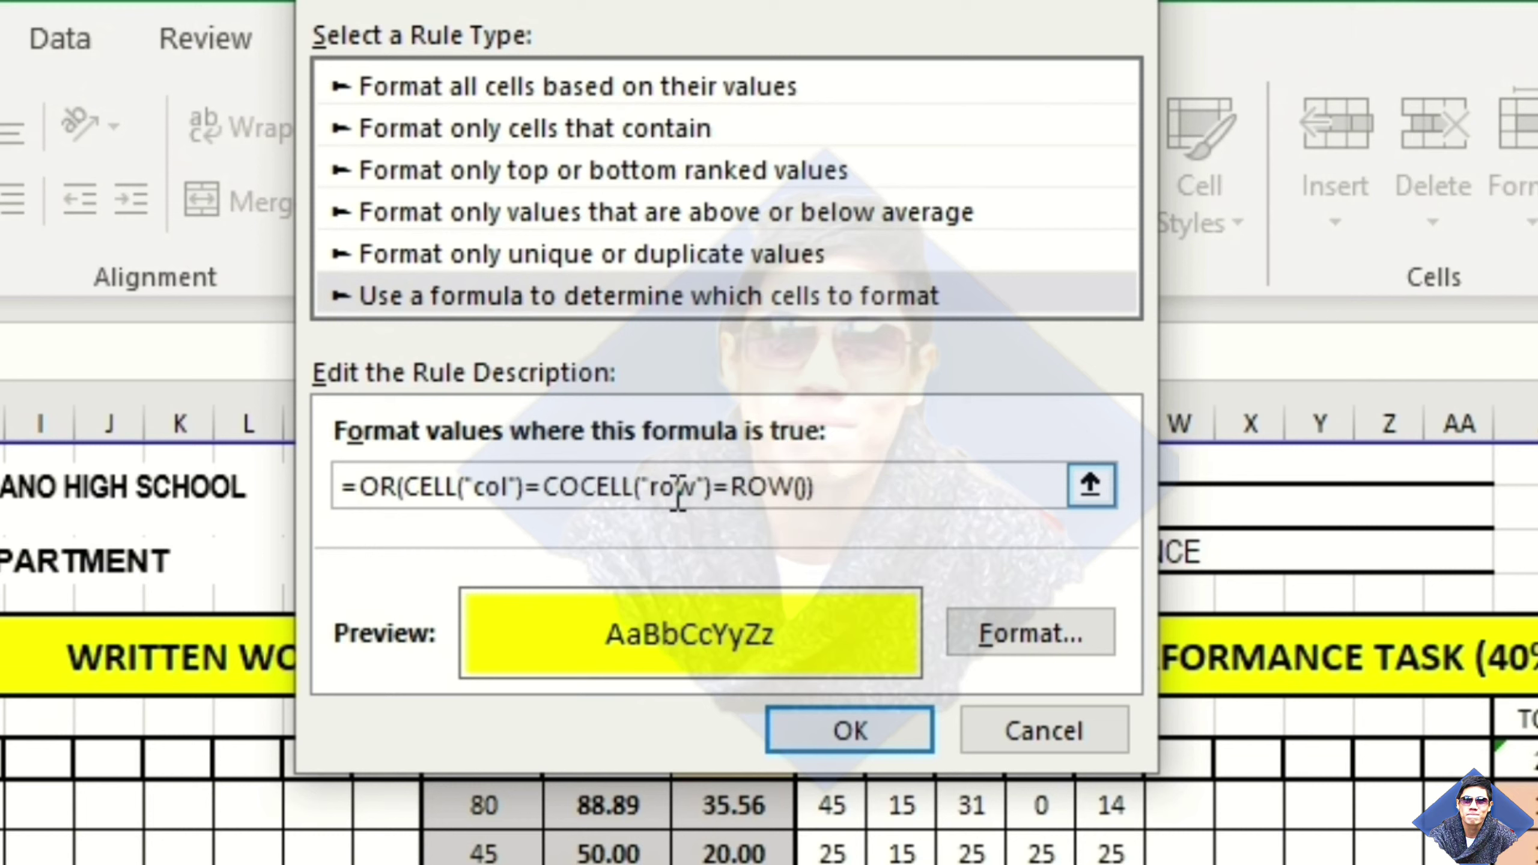
key(BackSpace)
key(BackSpace)
key(BackSpace)
key(BackSpace)
key(BackSpace)
key(BackSpace)
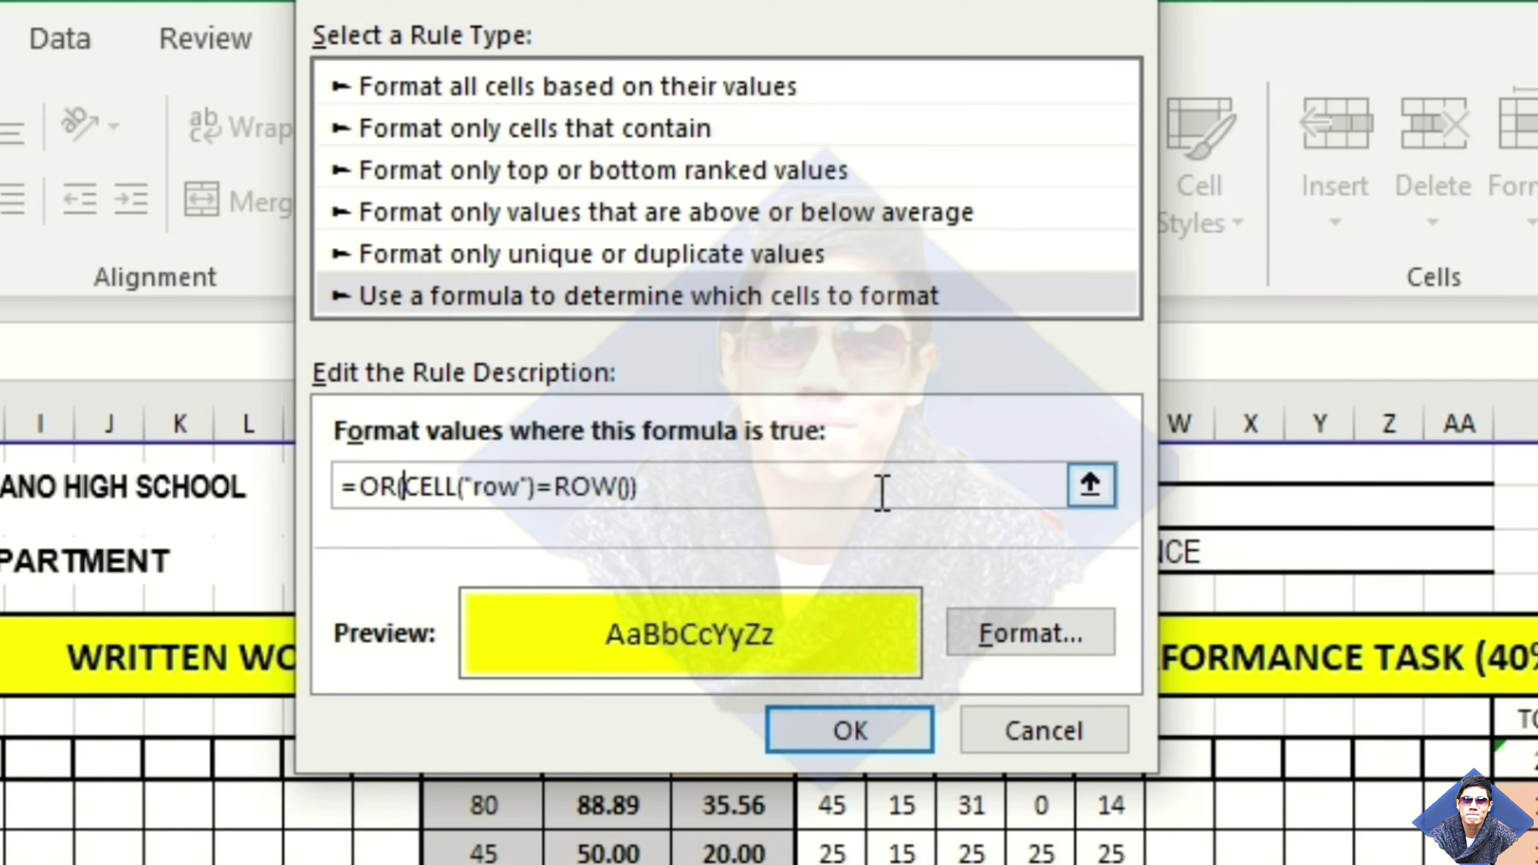
click(866, 736)
click(1378, 662)
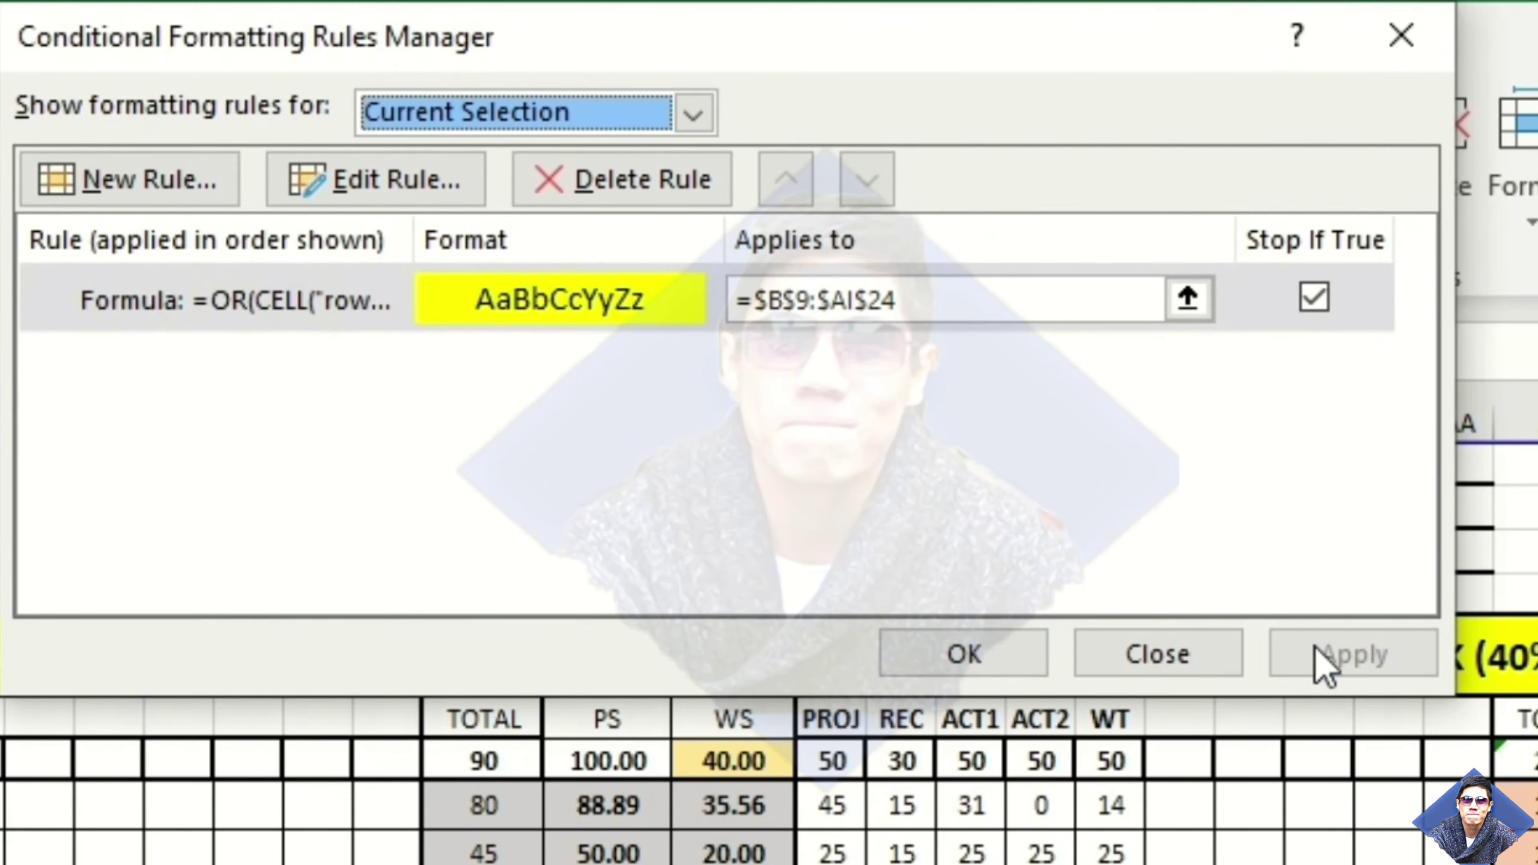
click(1016, 651)
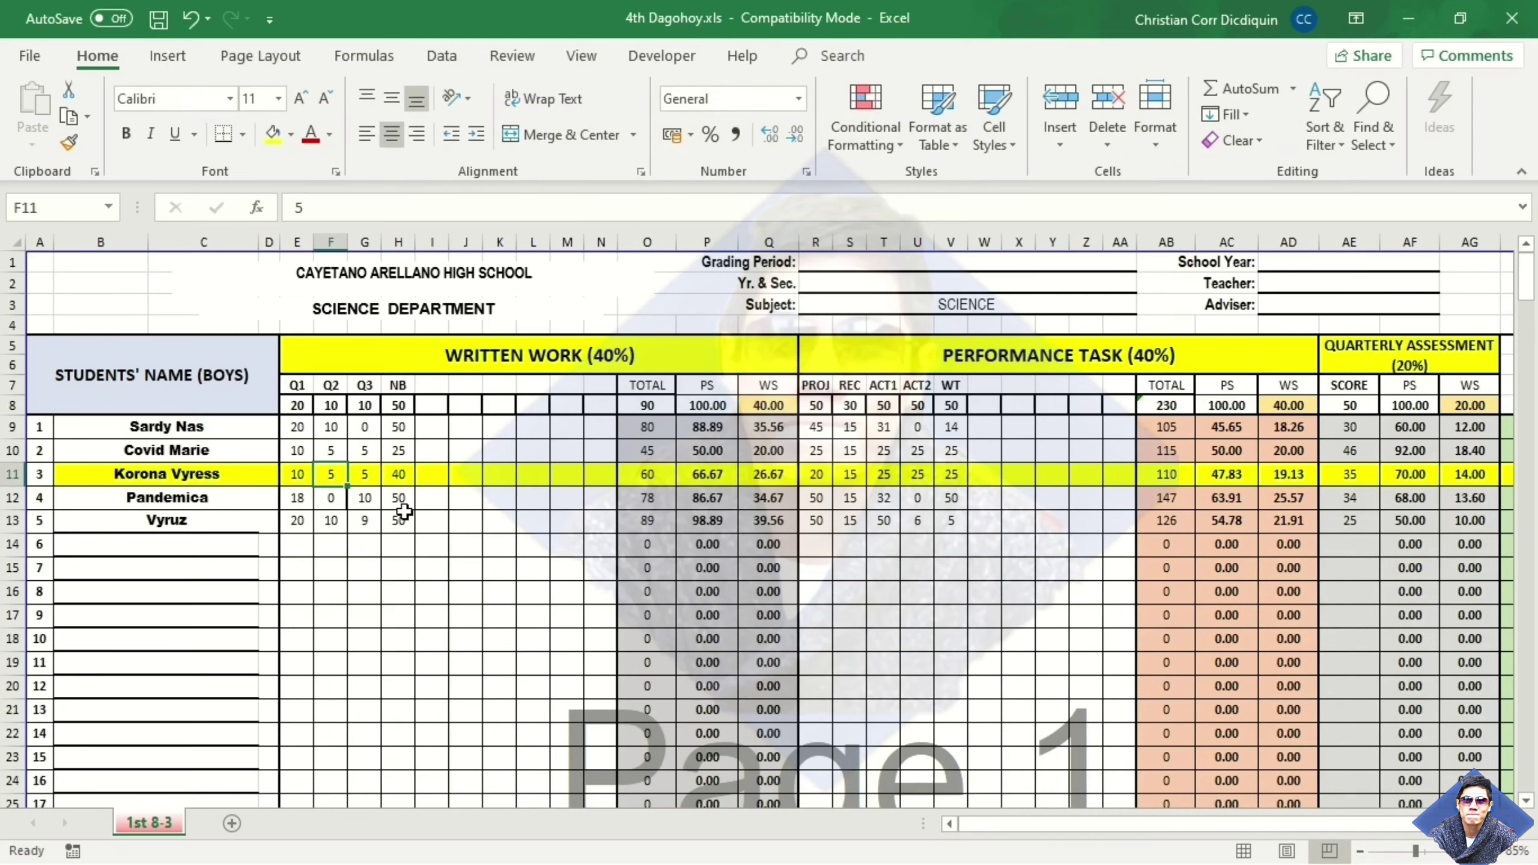
Step: Select cells in rows 12, 11, 13 and 10 to confirm the yellow band moves with the row
click(391, 500)
click(326, 480)
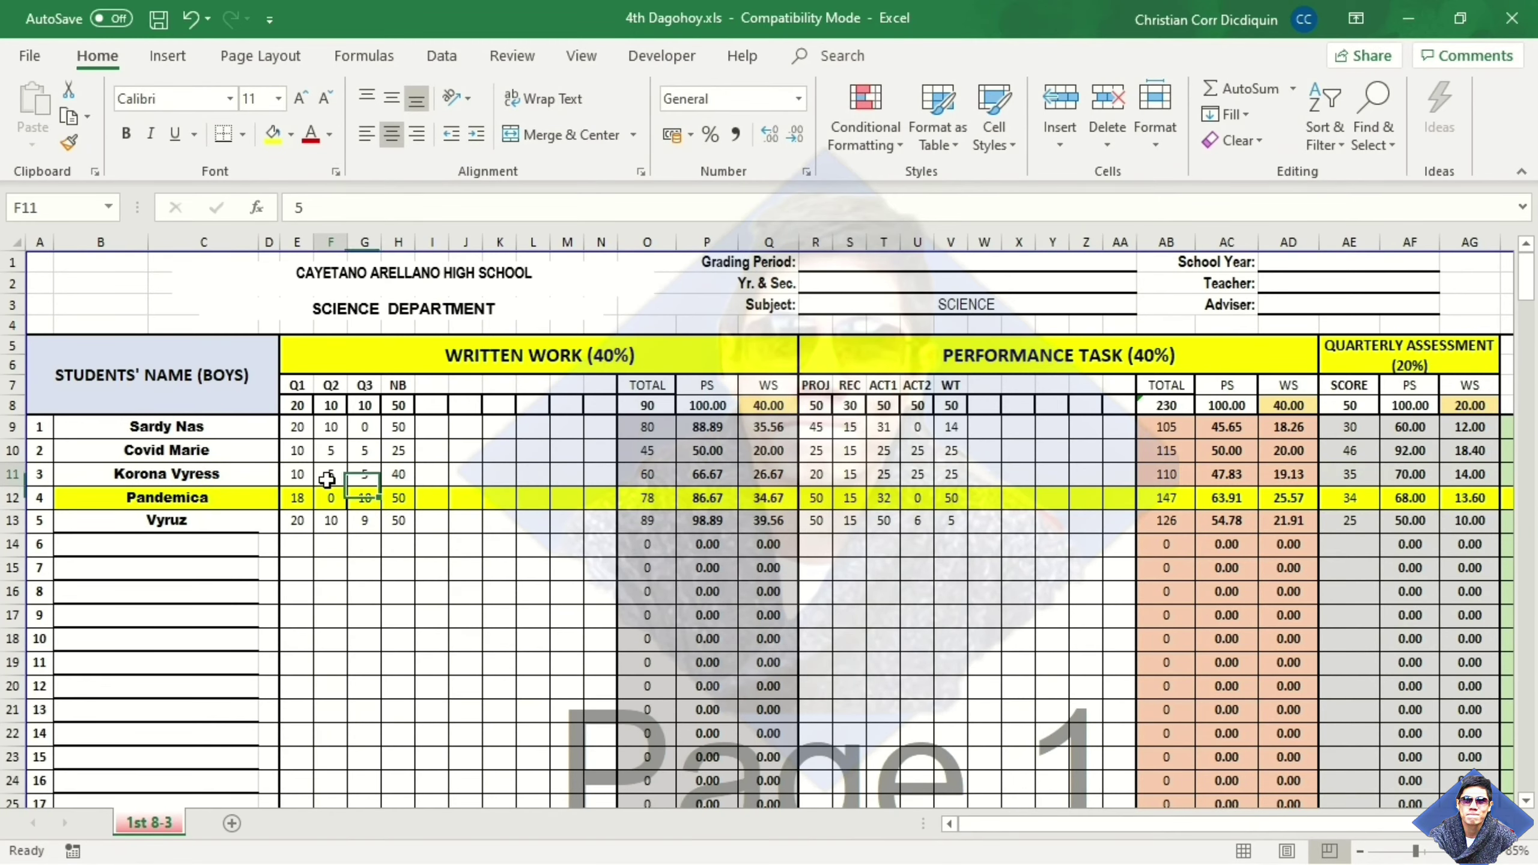
click(303, 498)
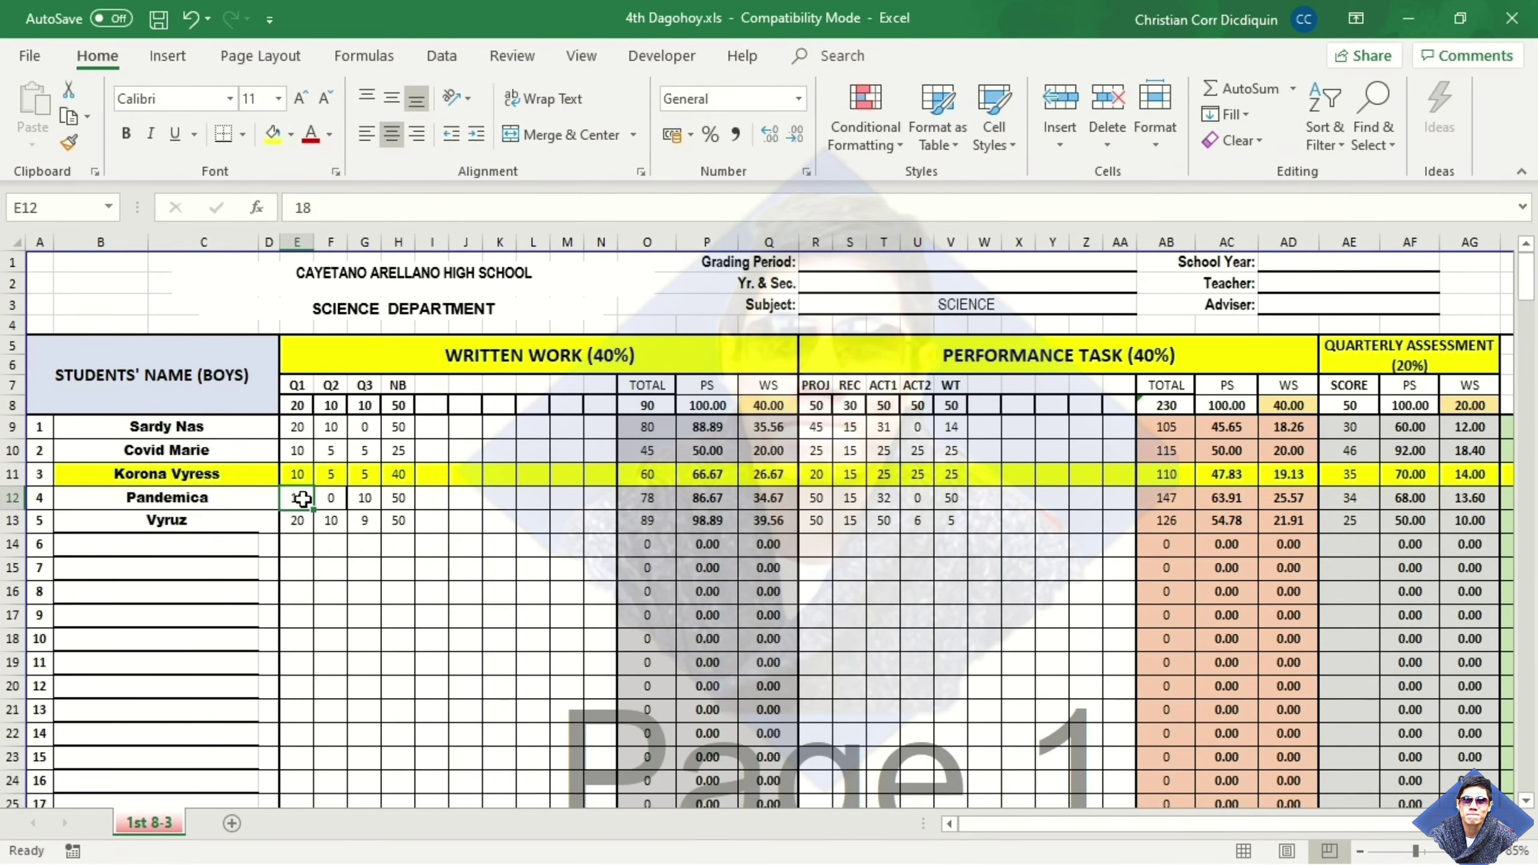
click(307, 530)
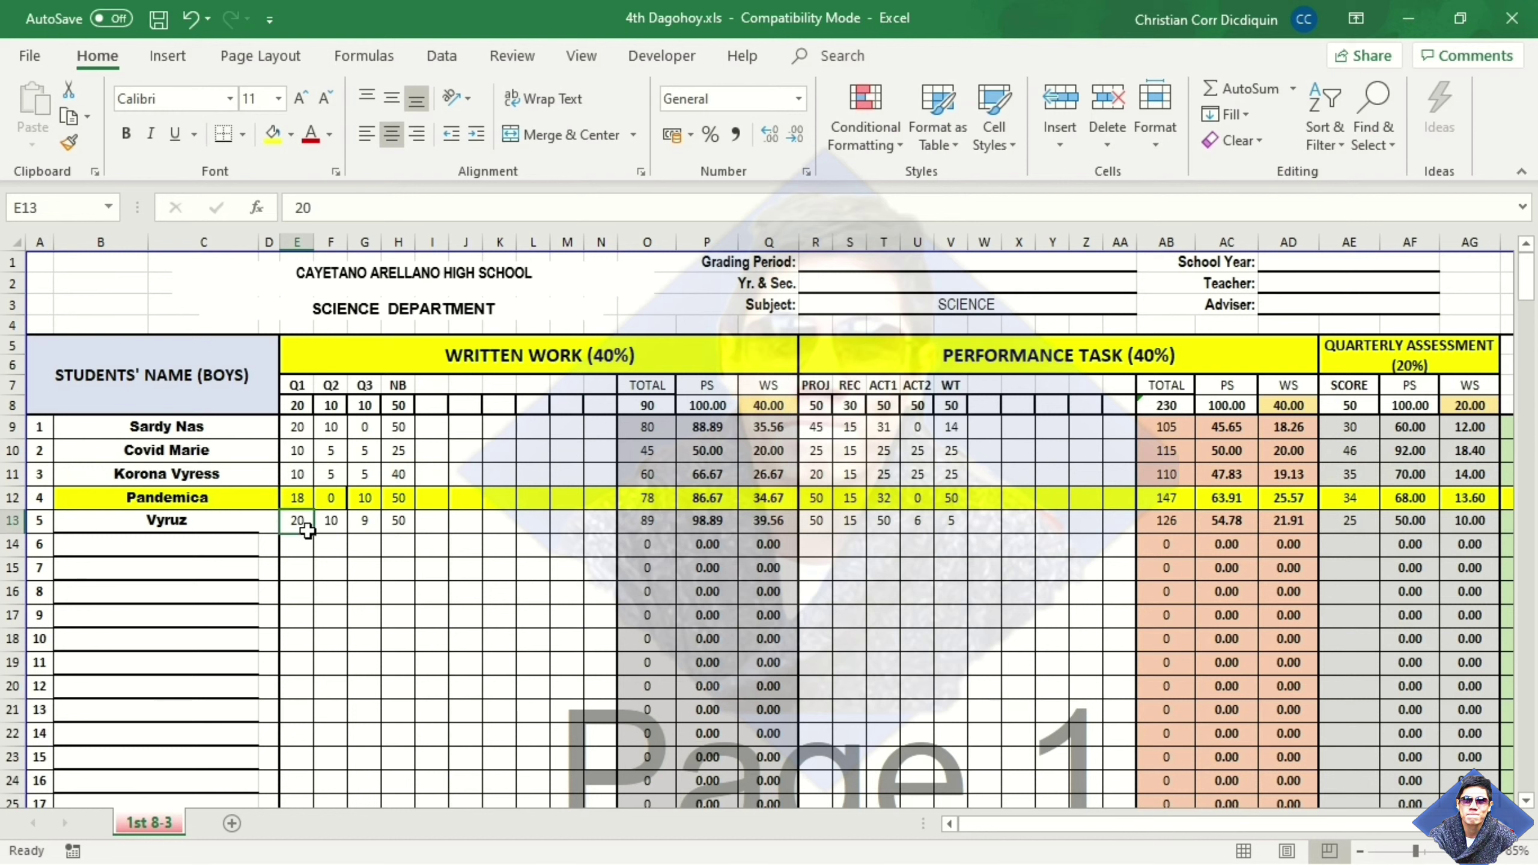
click(337, 477)
click(333, 448)
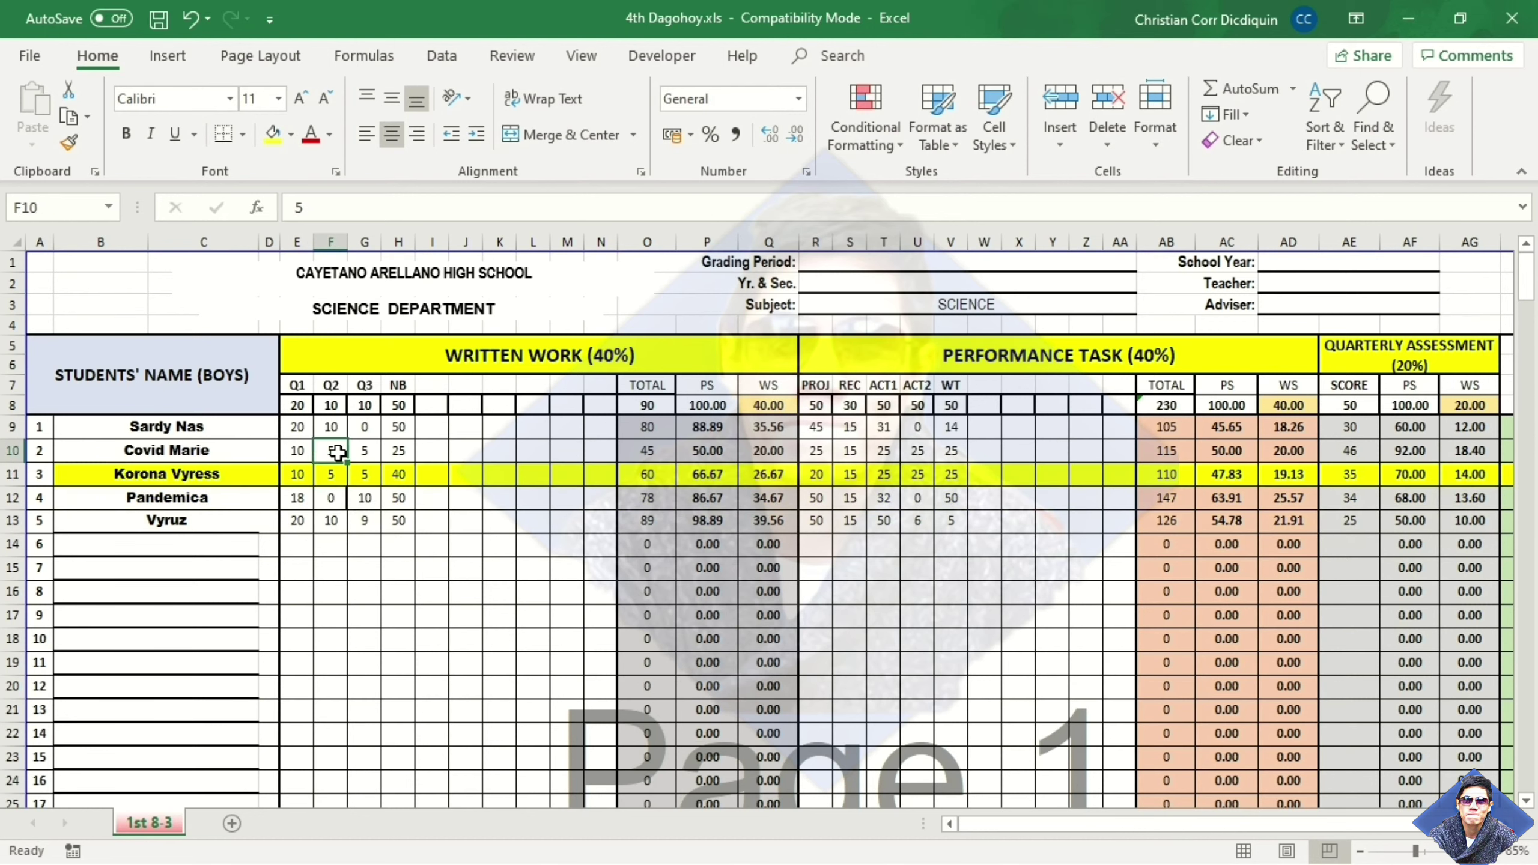
click(304, 472)
click(854, 143)
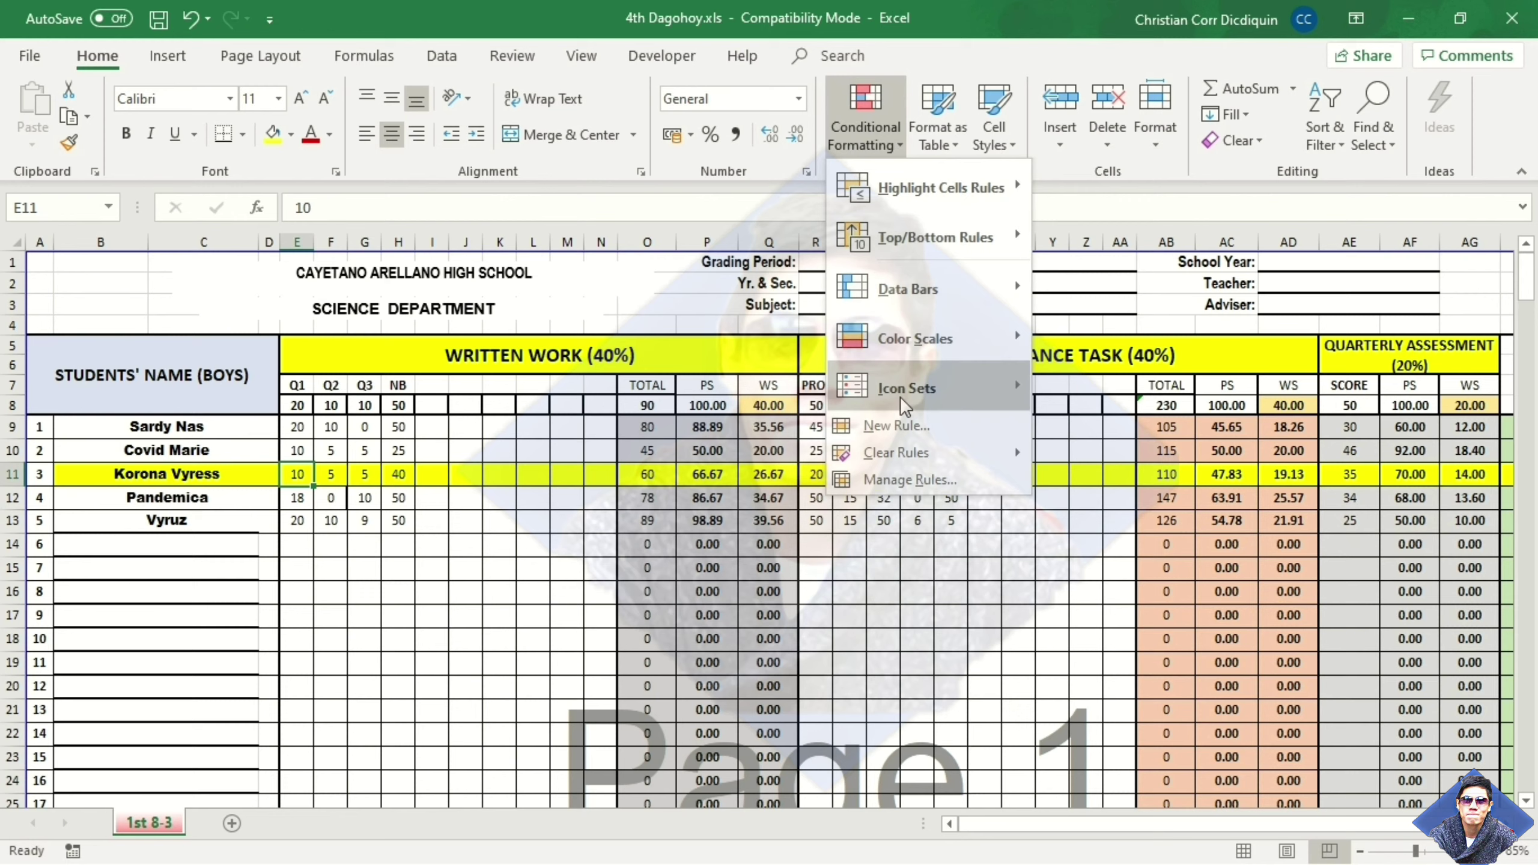
Step: Edit the highlight rule's formula to =OR(CELL("col")=COLUMN()) and apply it
click(918, 480)
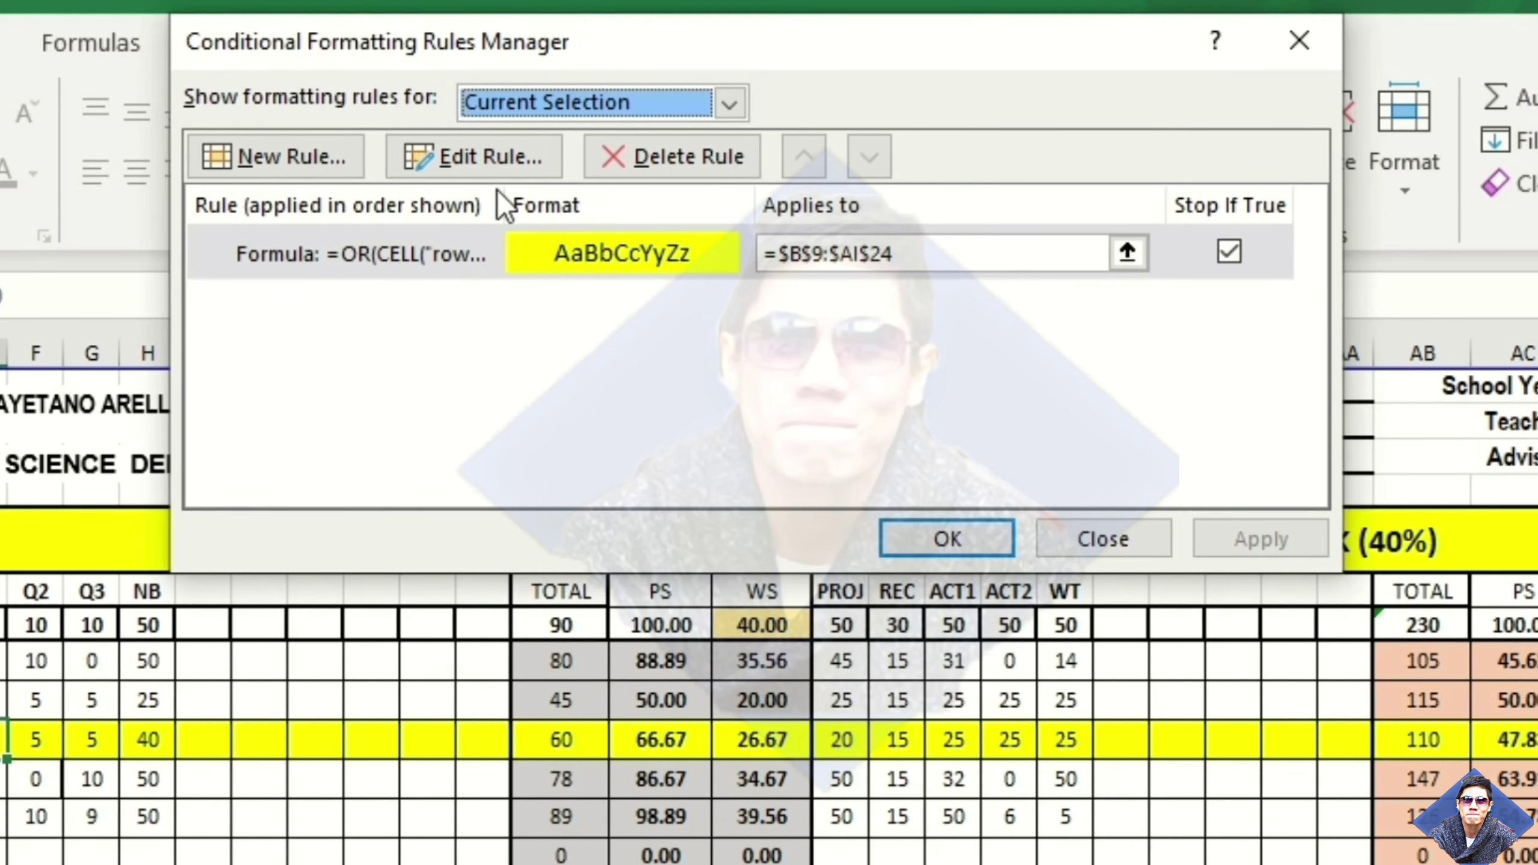
click(499, 173)
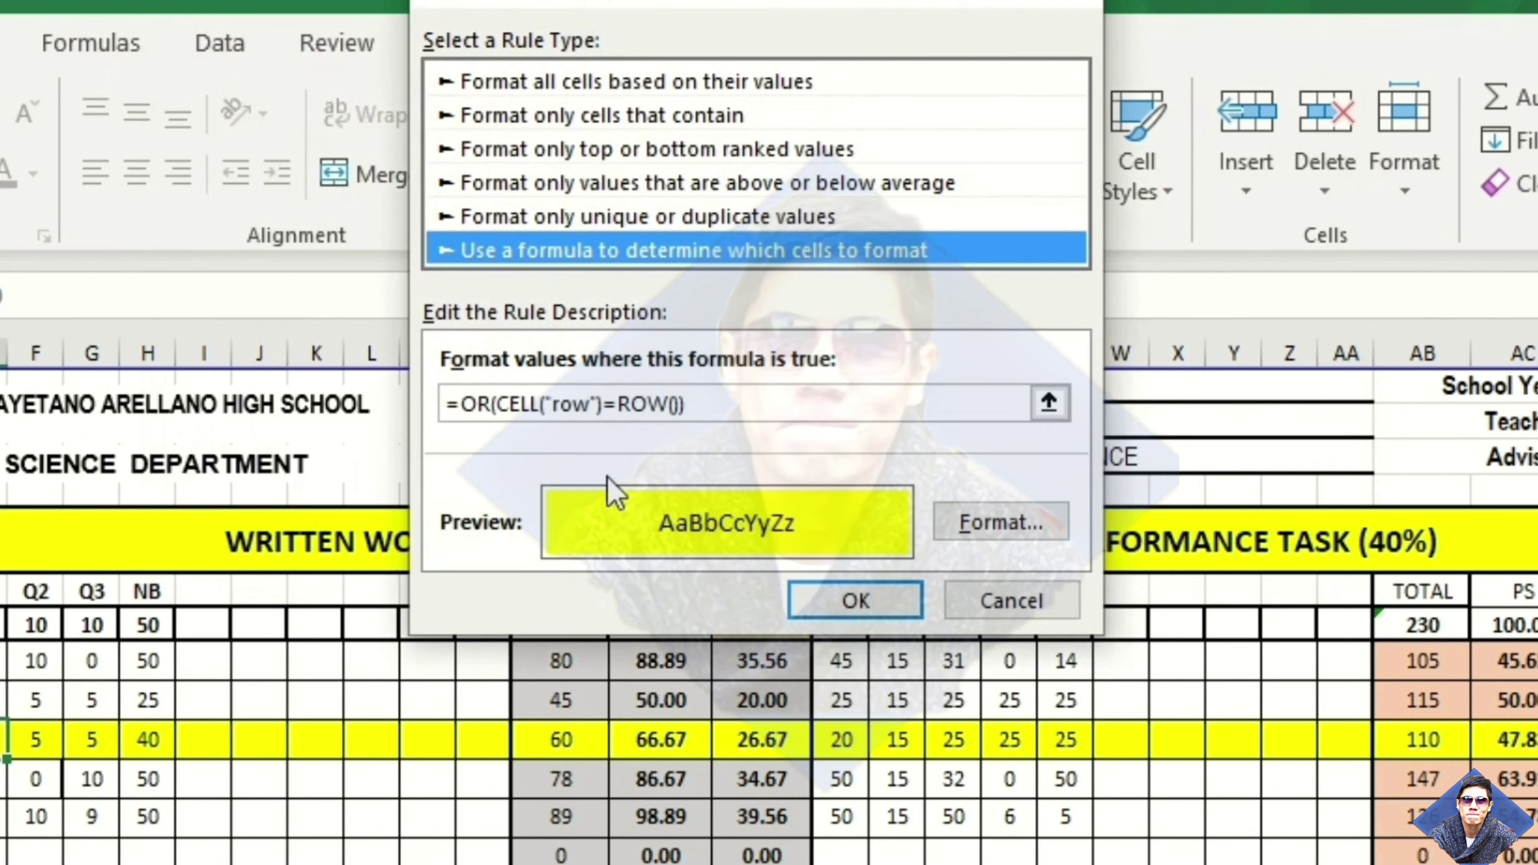
click(591, 412)
key(BackSpace)
key(BackSpace)
key(BackSpace)
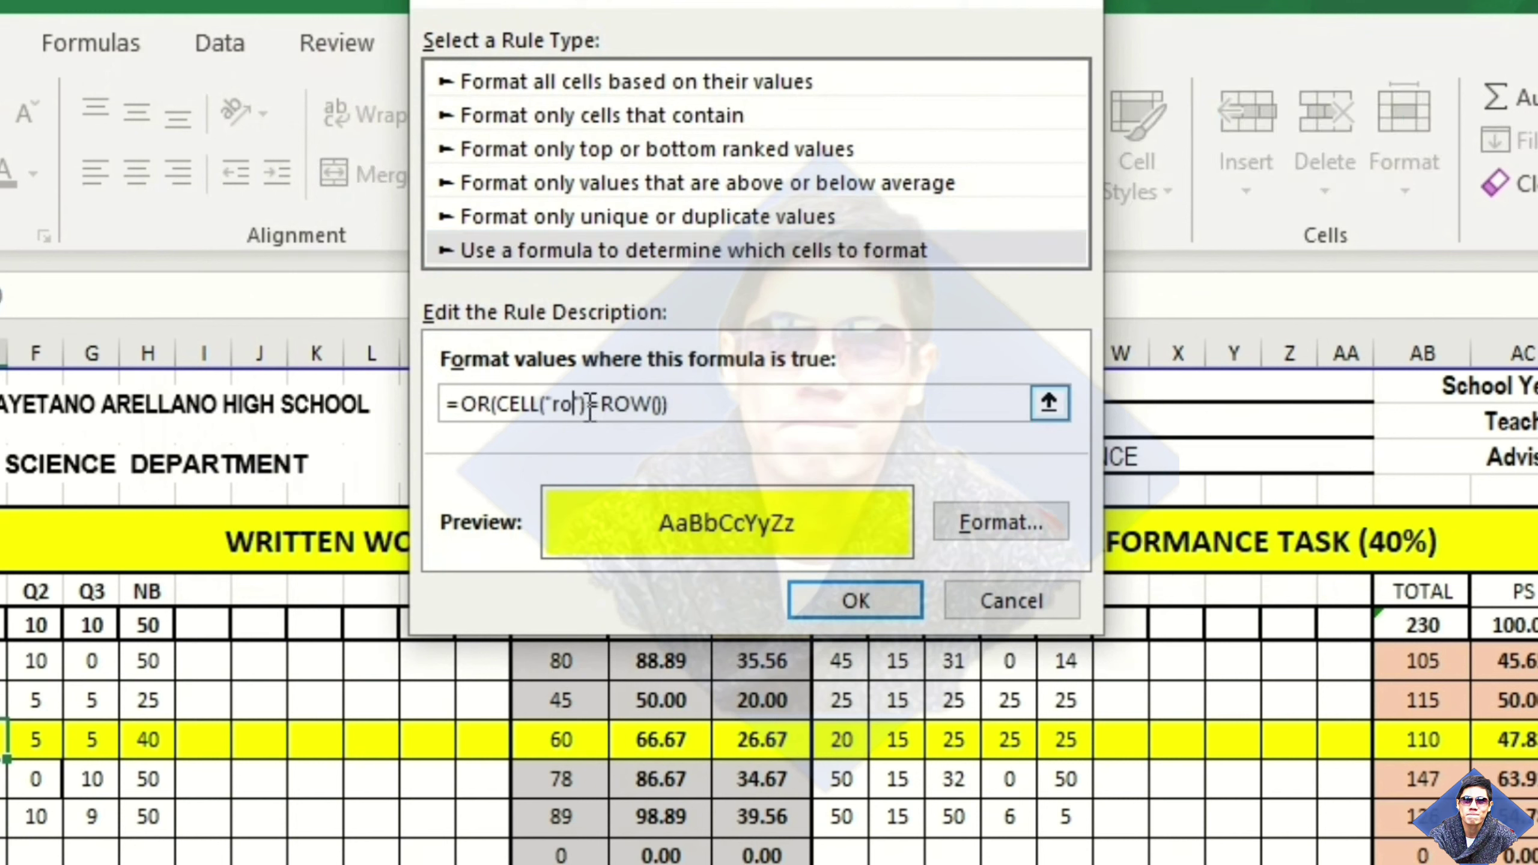
text(col)
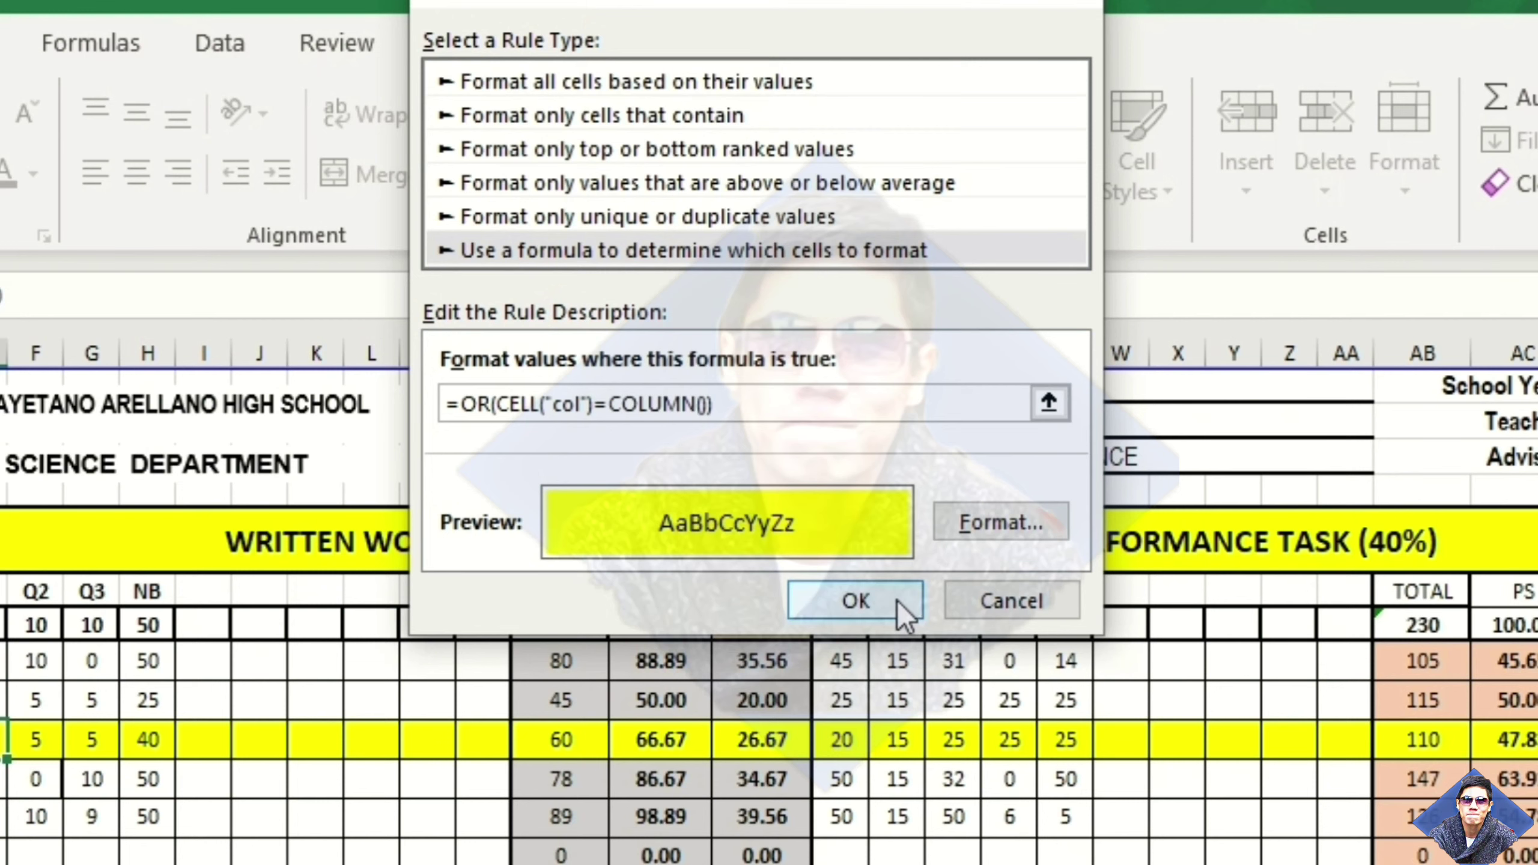
click(898, 603)
click(1210, 538)
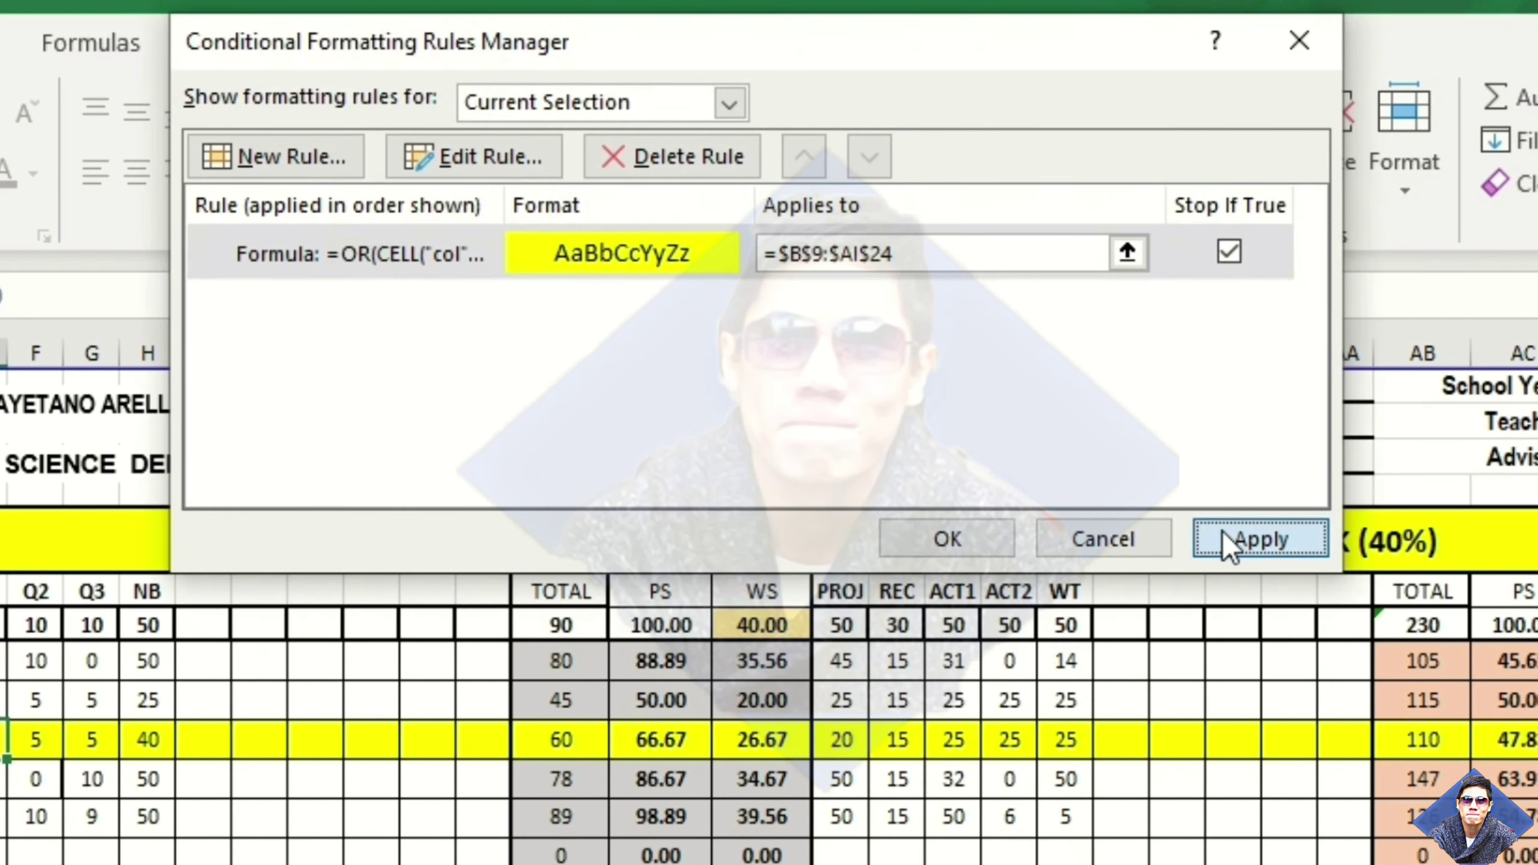
click(978, 546)
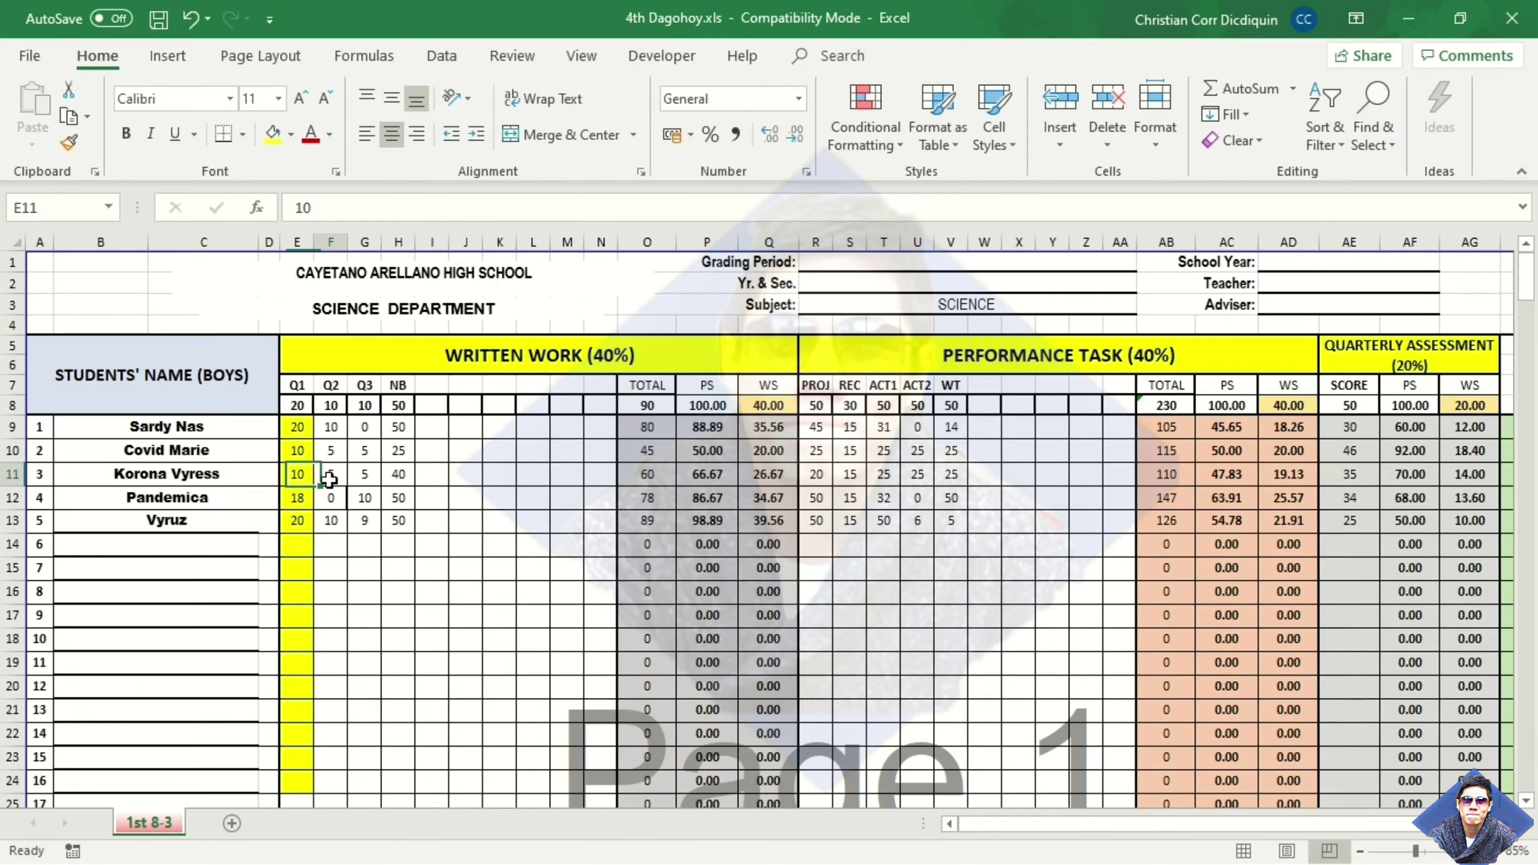
Step: Move the selection from row 11 rightward and up to the Quarterly Assessment SCORE column
click(32, 749)
key(Right)
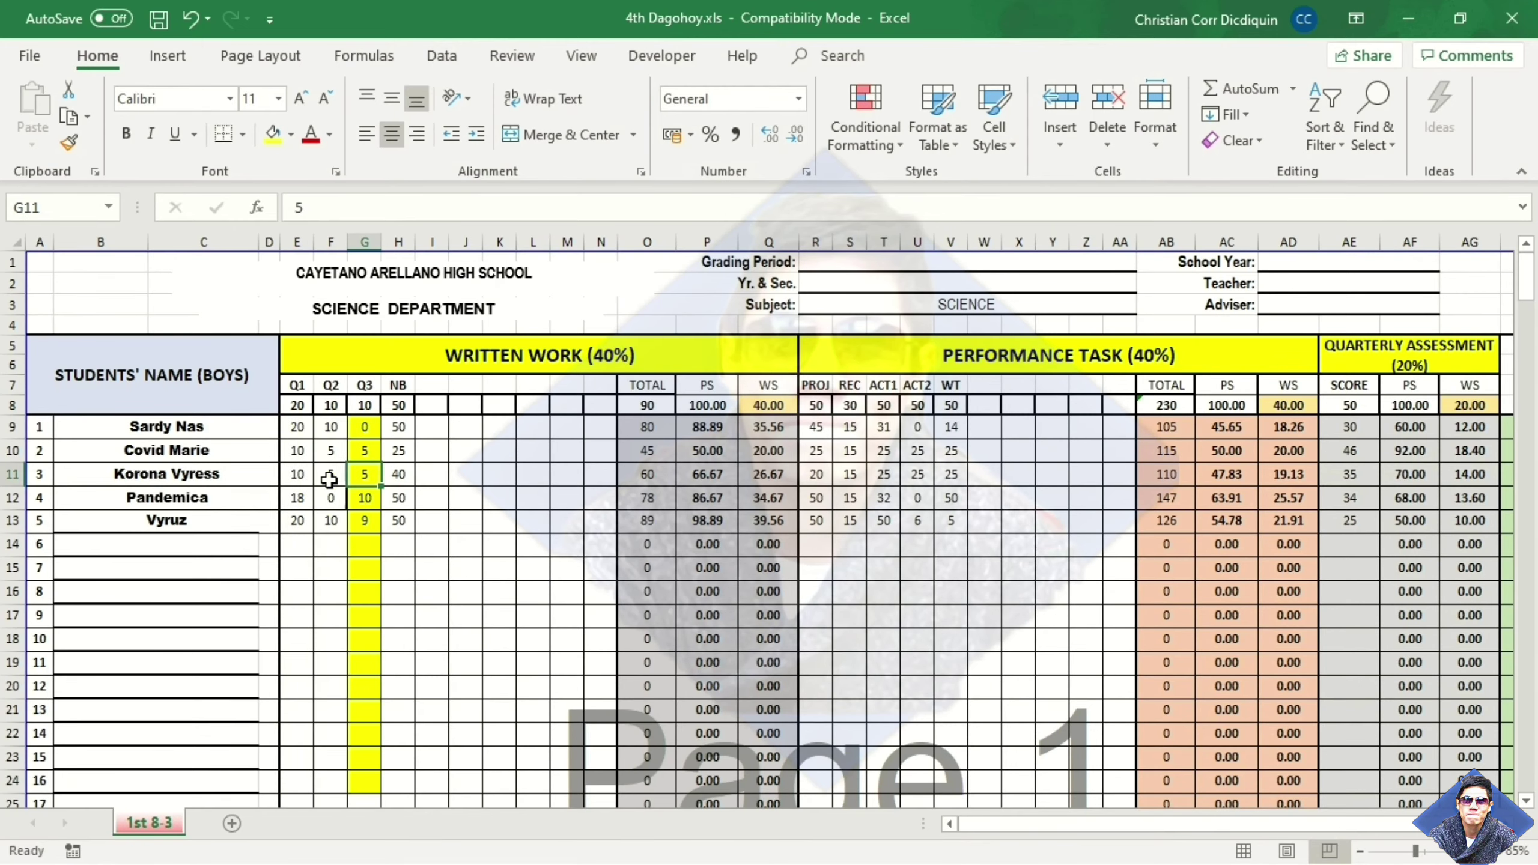
key(Right)
key(Right)
key(Right)
key(Right)
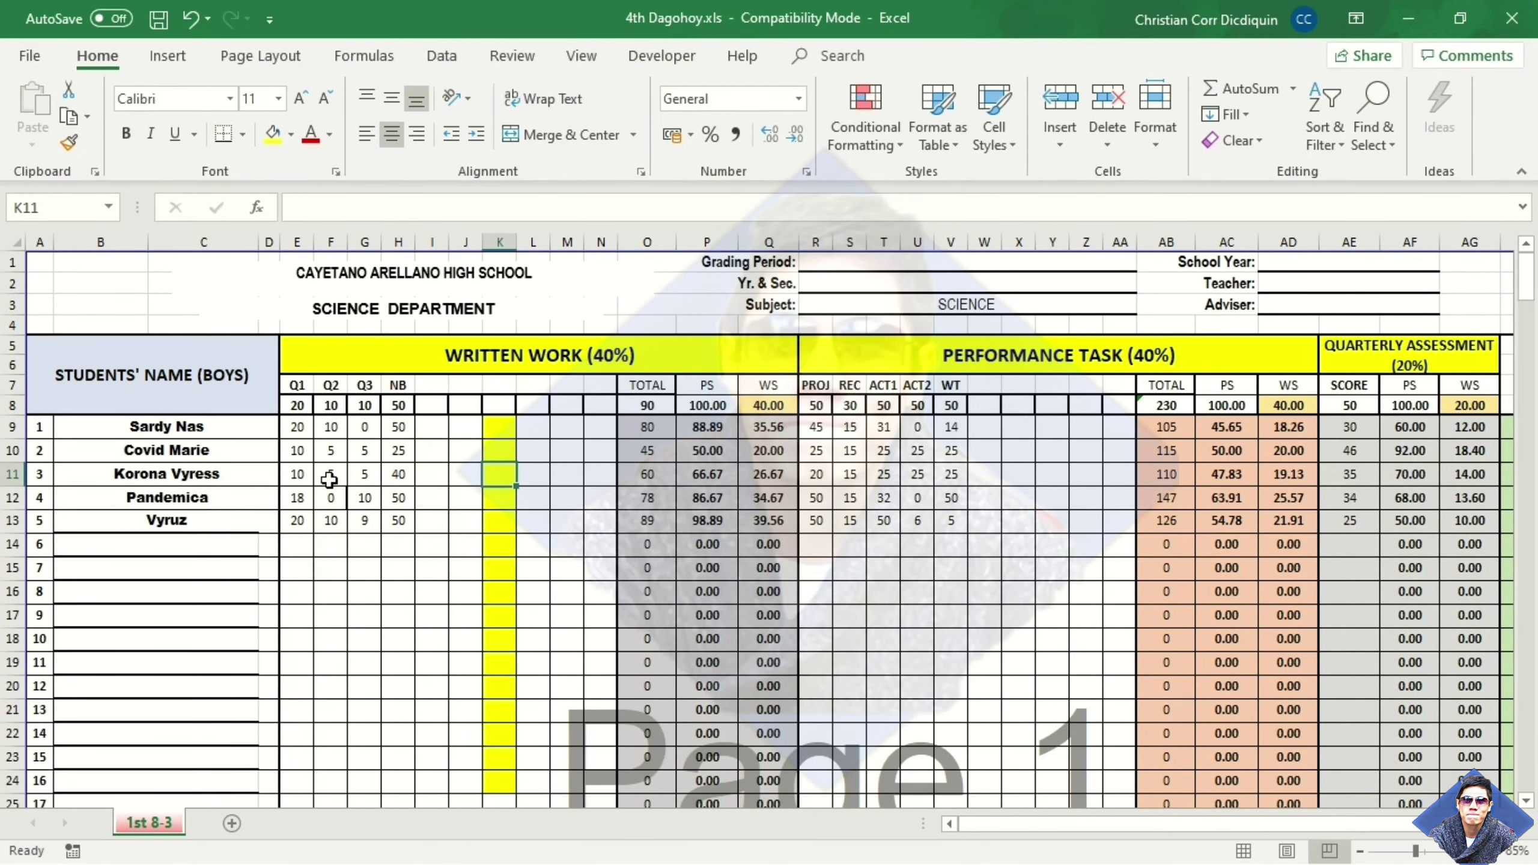
key(Right)
key(Right)
key(Right)
key(Right)
key(Right)
key(Right)
key(Right)
key(Right)
key(Right)
key(Right)
key(Right)
key(Right)
key(Right)
key(Right)
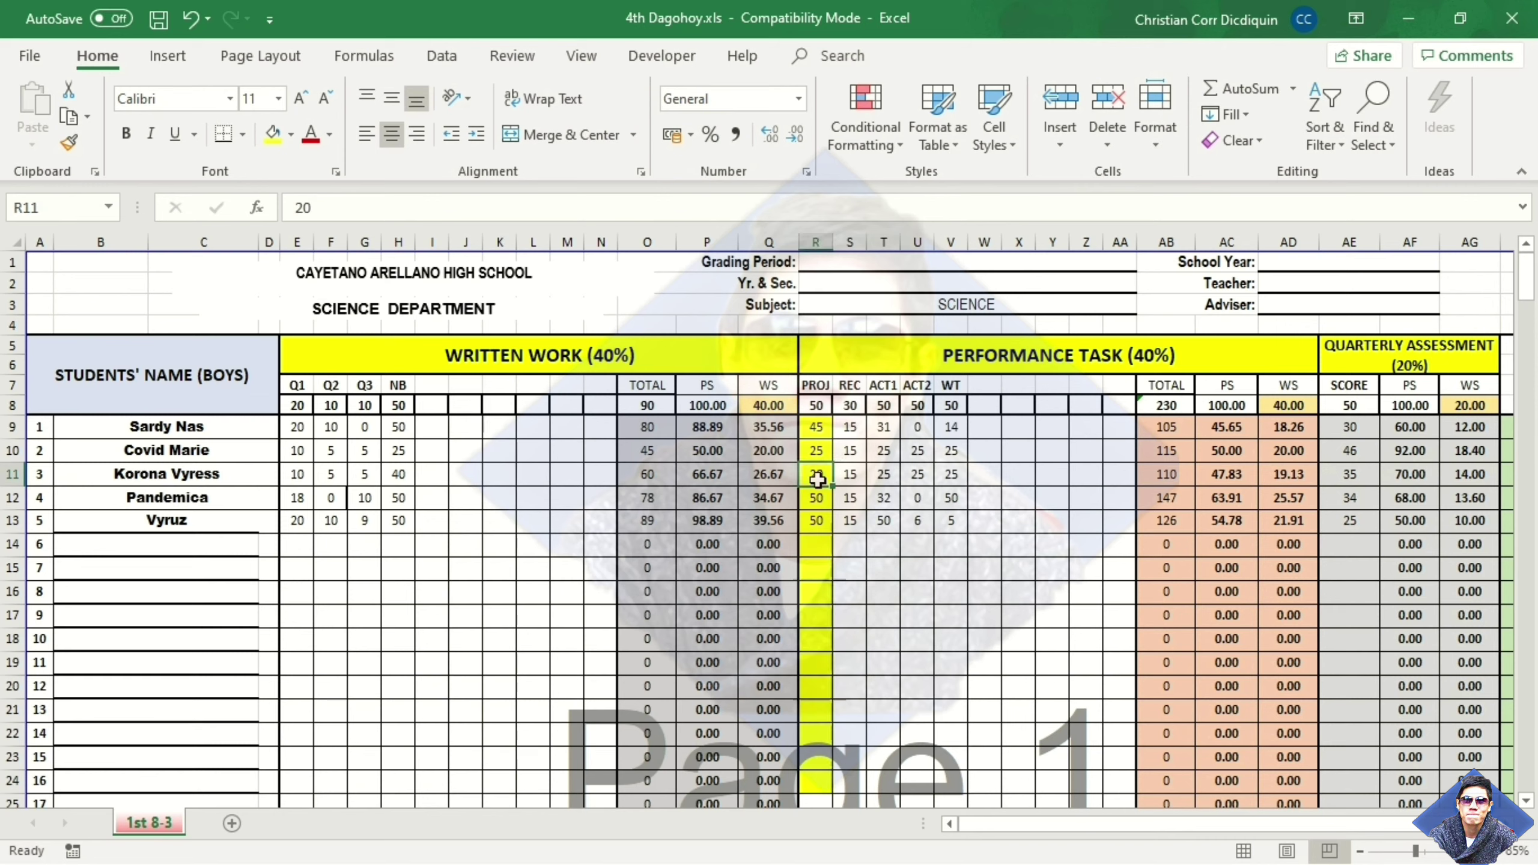
key(Up)
key(Up)
key(Up)
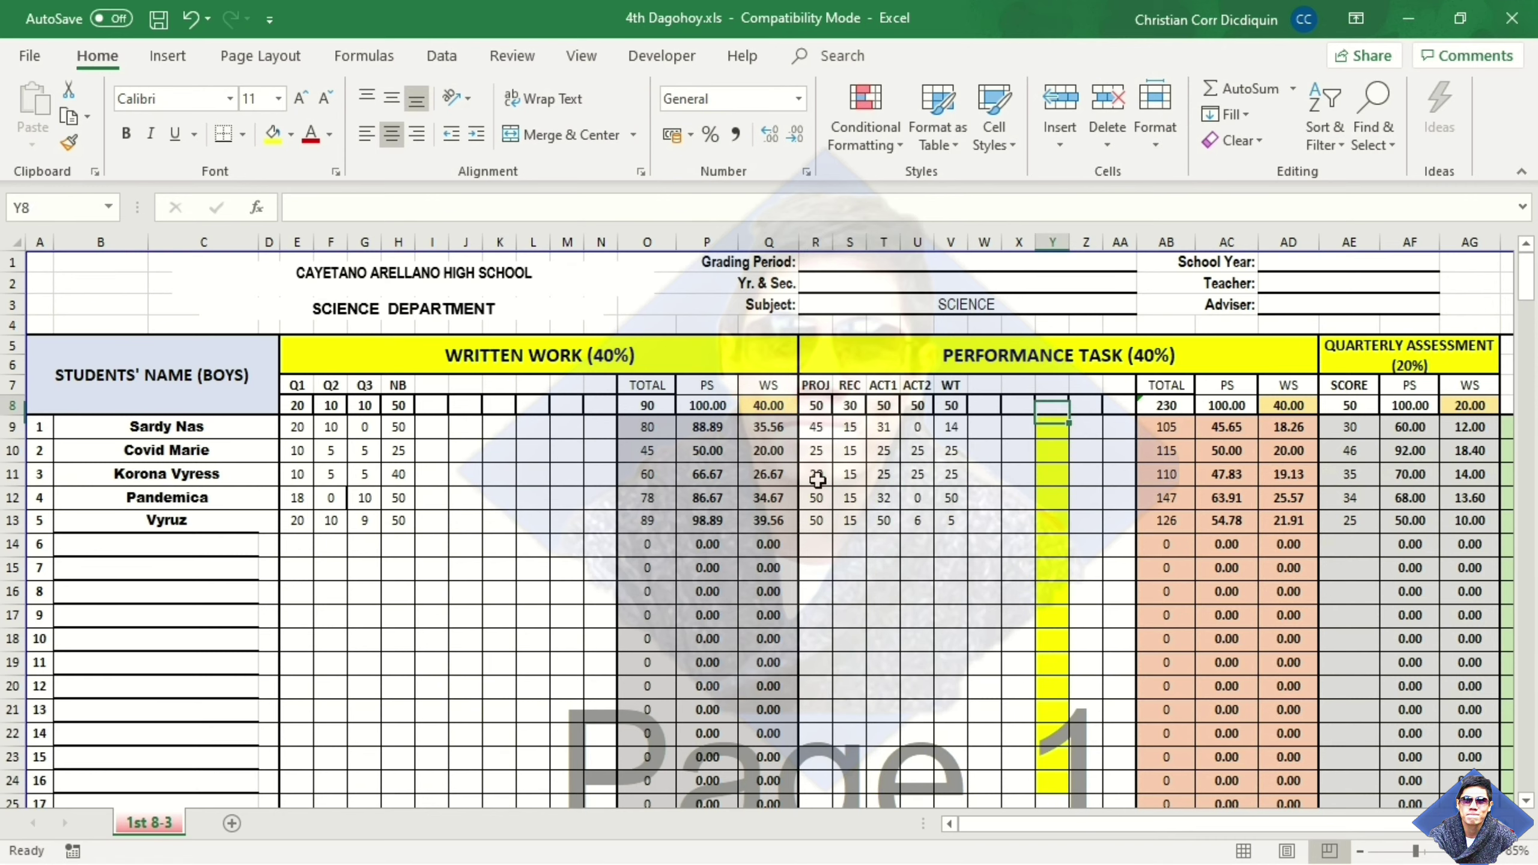
key(Right)
key(Right)
key(Right)
key(Right)
key(Right)
key(Right)
key(Right)
key(Right)
key(Right)
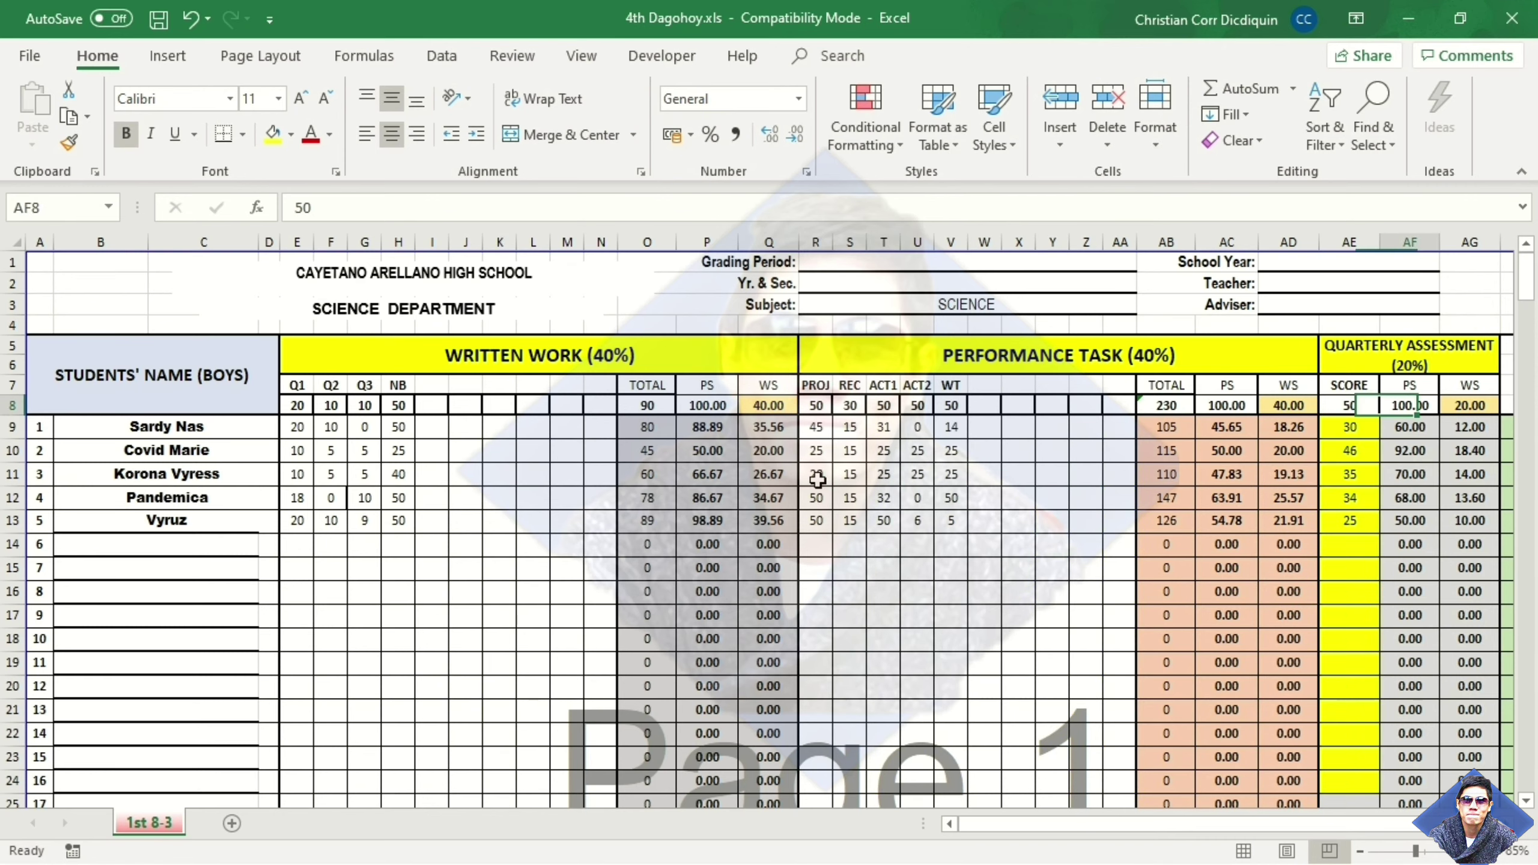